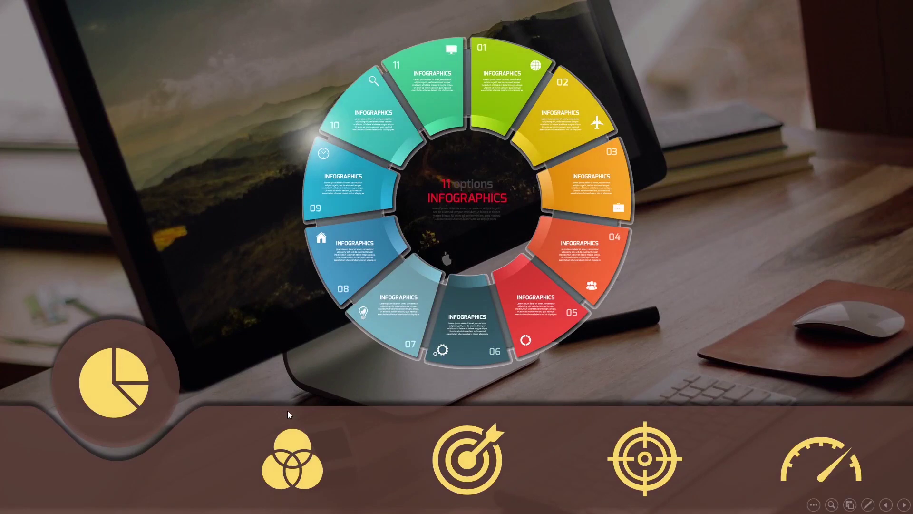
In Slide Show, jump to the hexagon, light-bulb, mind-map and numbered-squares slides, then back to hexagon and mind-map
click(292, 435)
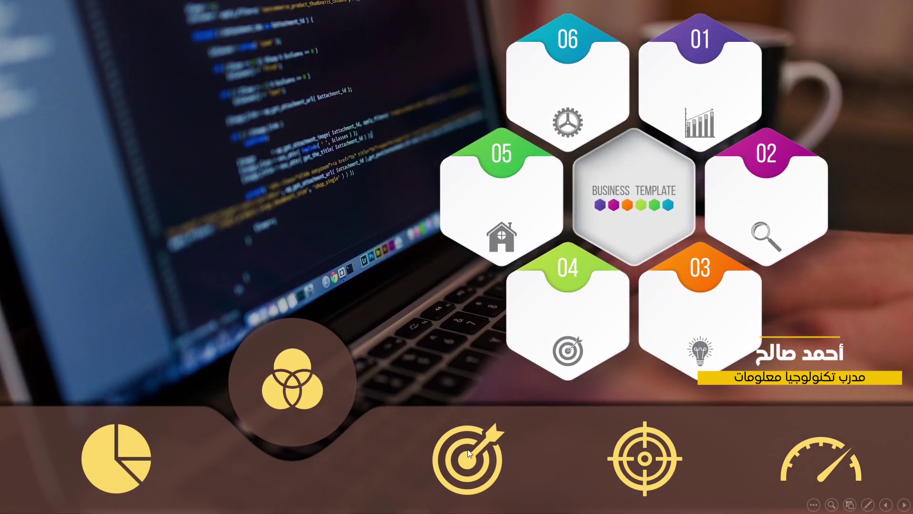
click(467, 448)
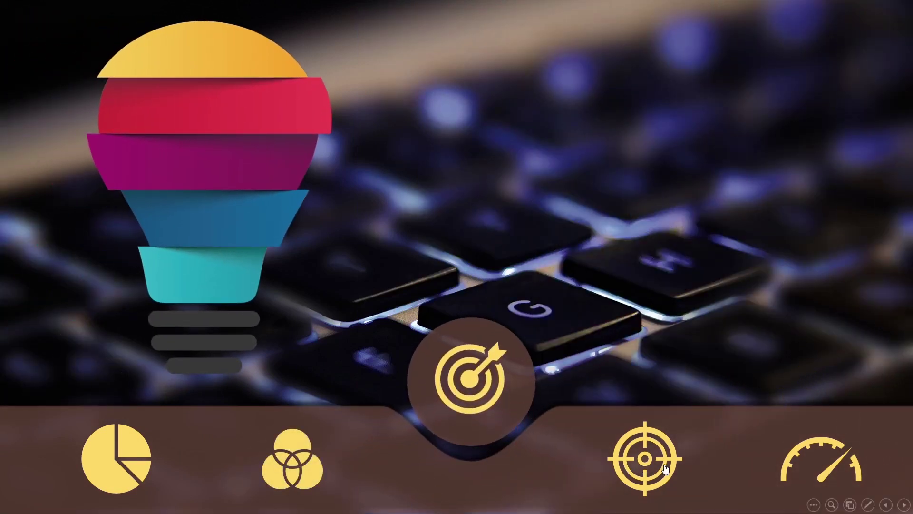
click(665, 468)
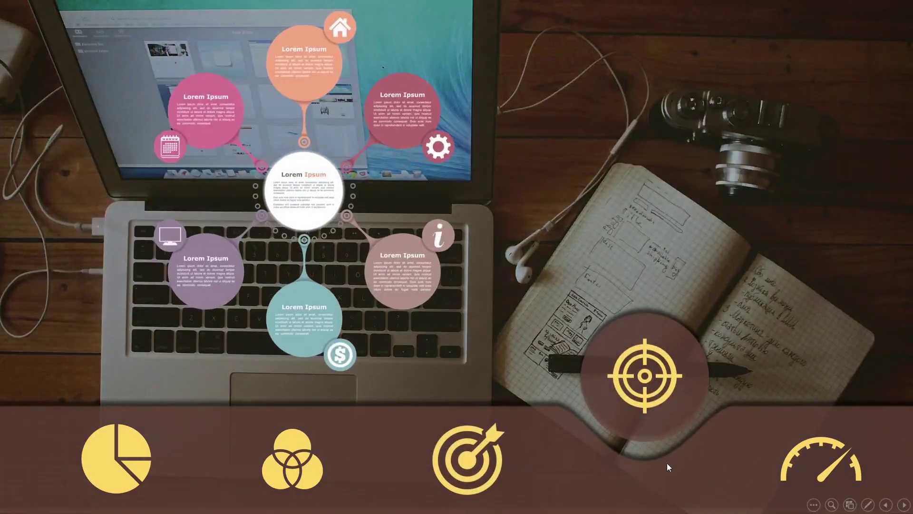
click(804, 460)
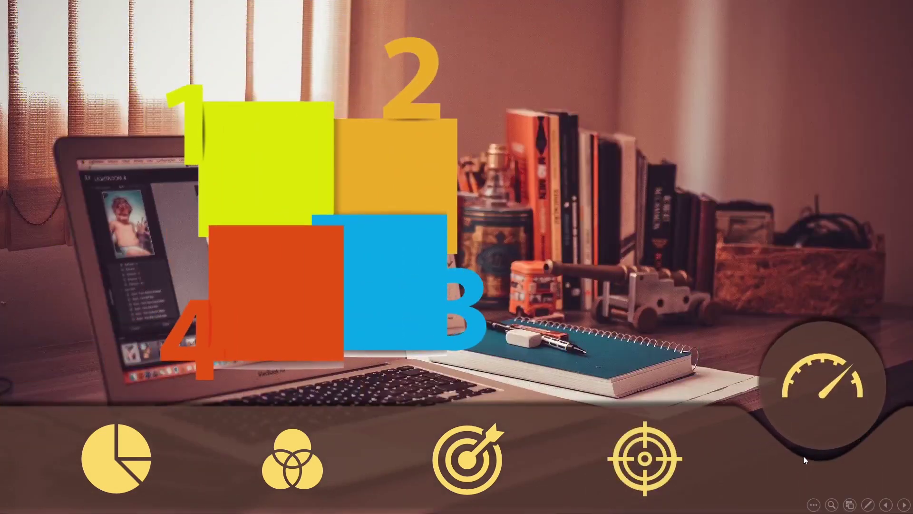
click(298, 446)
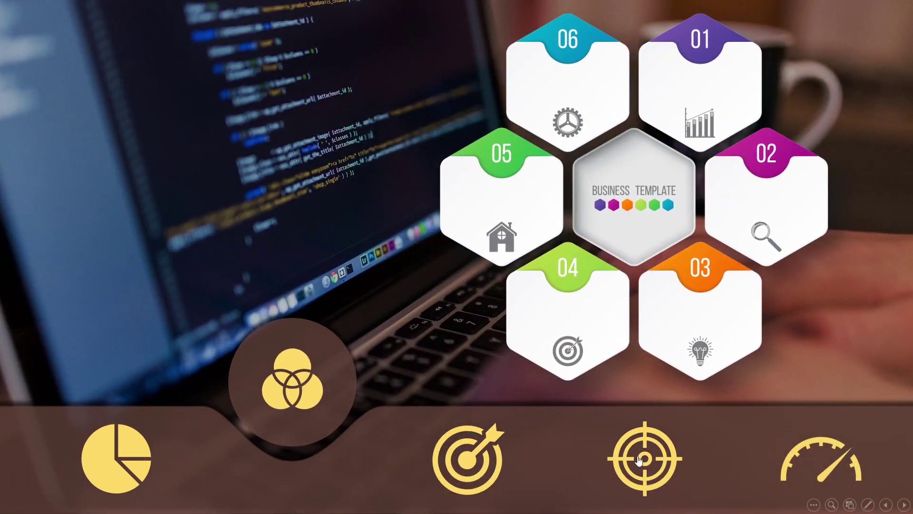
click(638, 455)
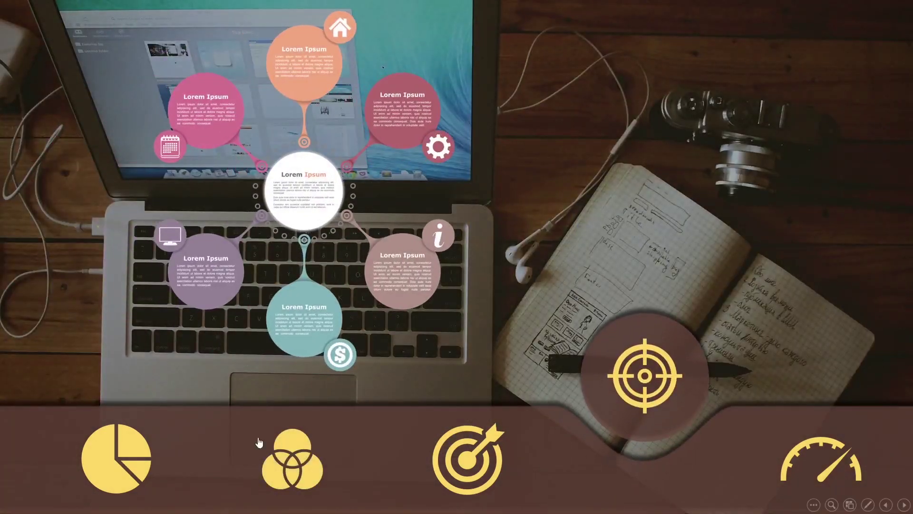
Jump between the 11-option wheel, light-bulb, numbered-squares, hexagon and mind-map slides, ending on the hexagon slide
click(114, 452)
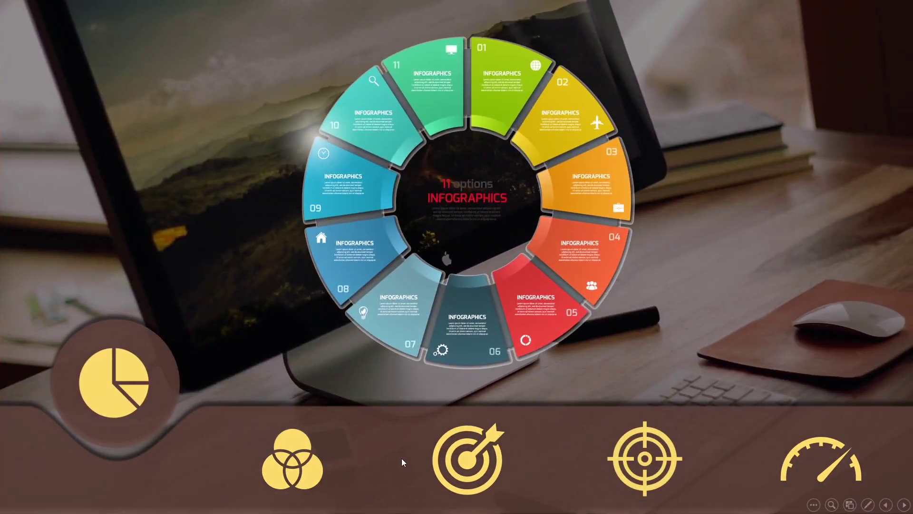
click(461, 463)
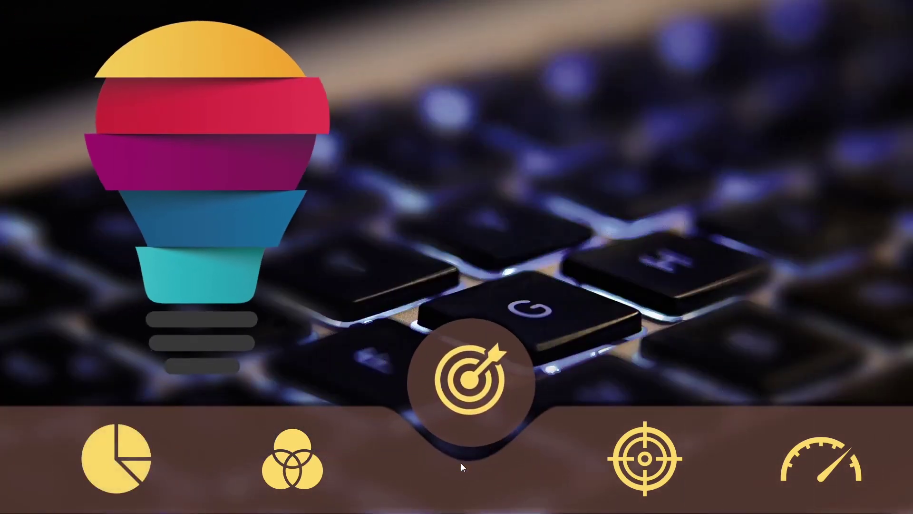
click(801, 459)
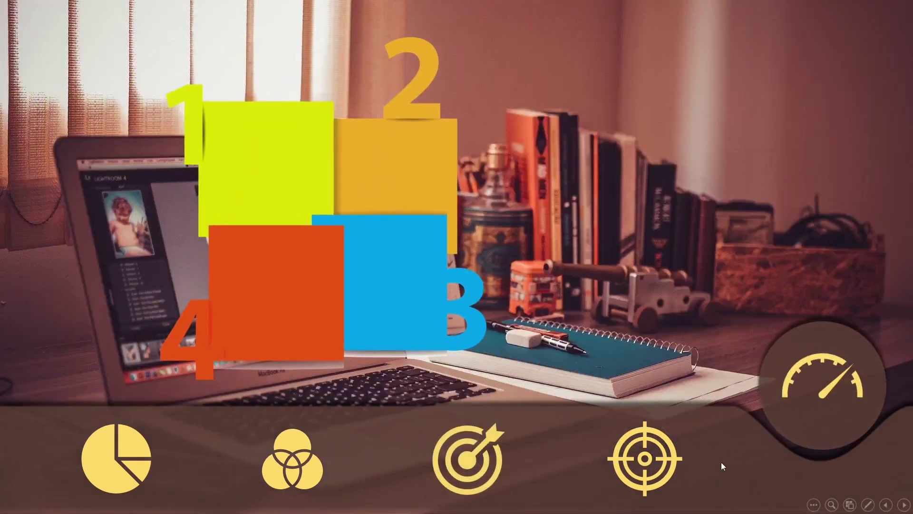
click(119, 443)
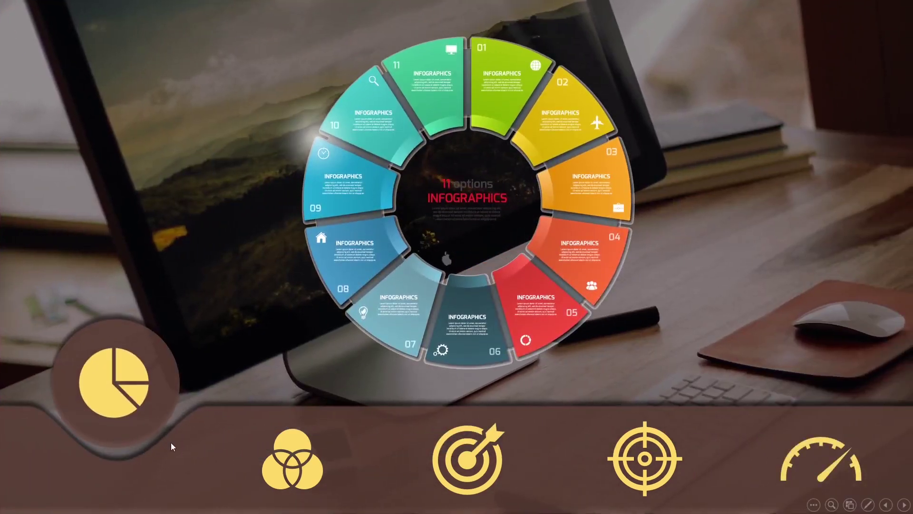
click(300, 461)
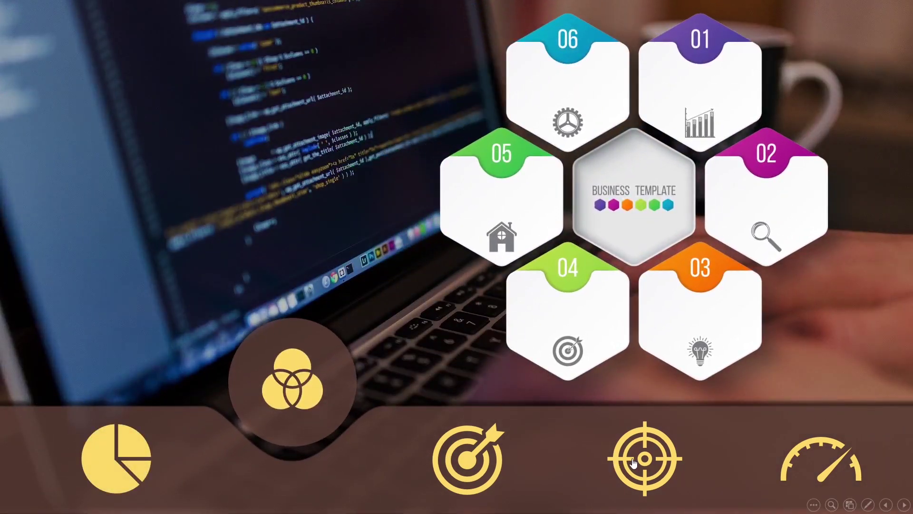
click(632, 458)
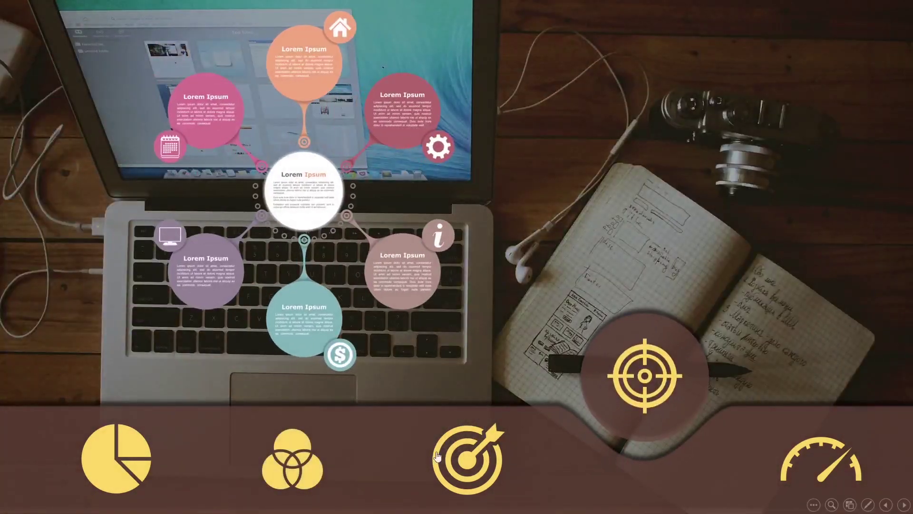
click(305, 457)
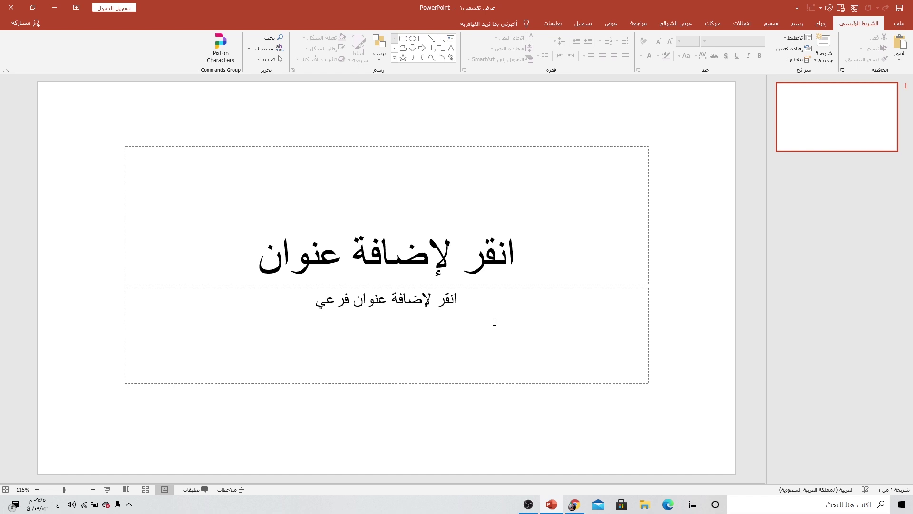
Switch slide 1 to the Blank layout and zoom out on the canvas
right_click(677, 221)
mouse_move(627, 249)
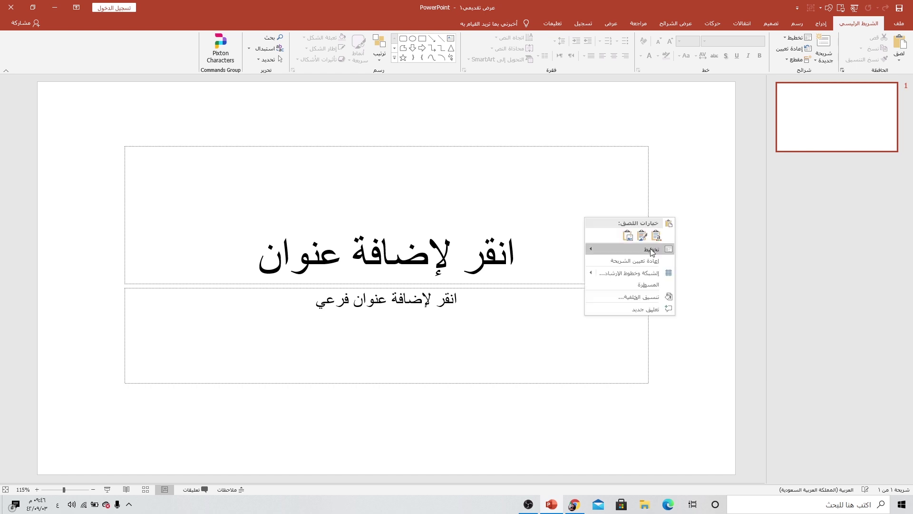
click(566, 364)
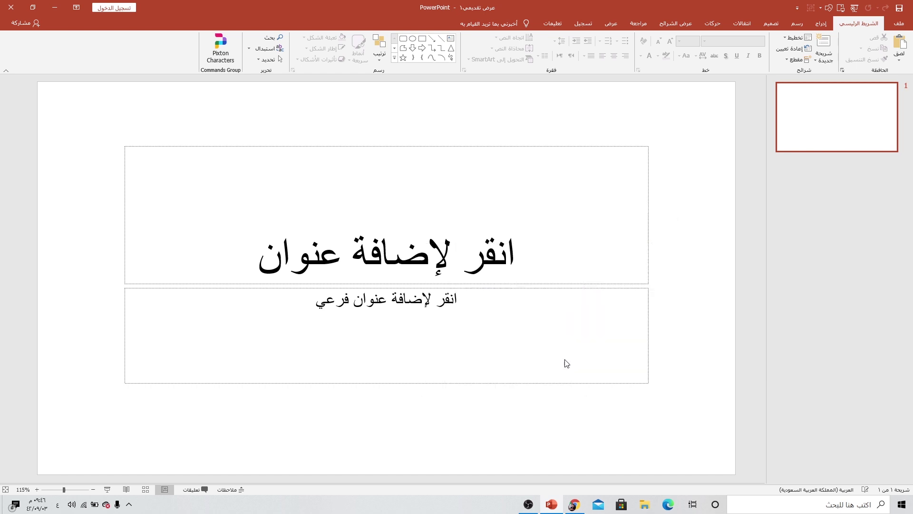
ctrl+scroll(545, 231, down, 1)
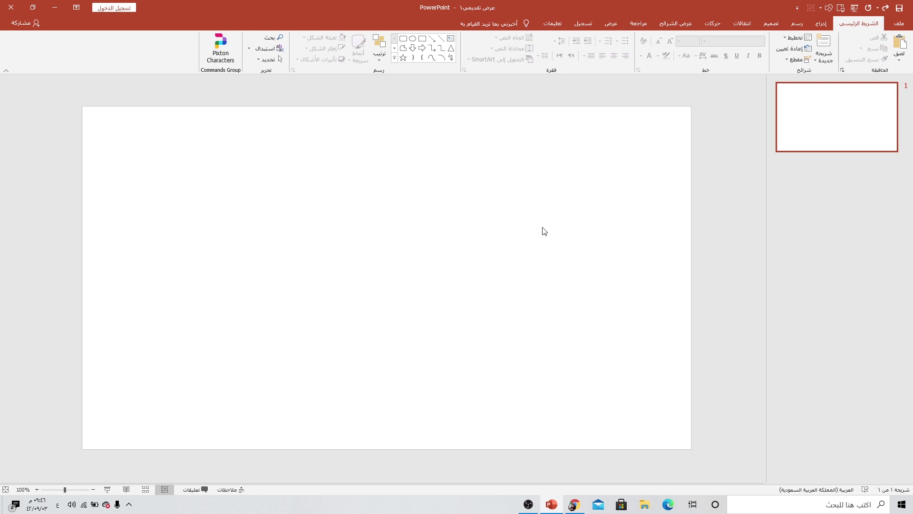
ctrl+scroll(544, 231, down, 2)
ctrl+scroll(511, 241, down, 1)
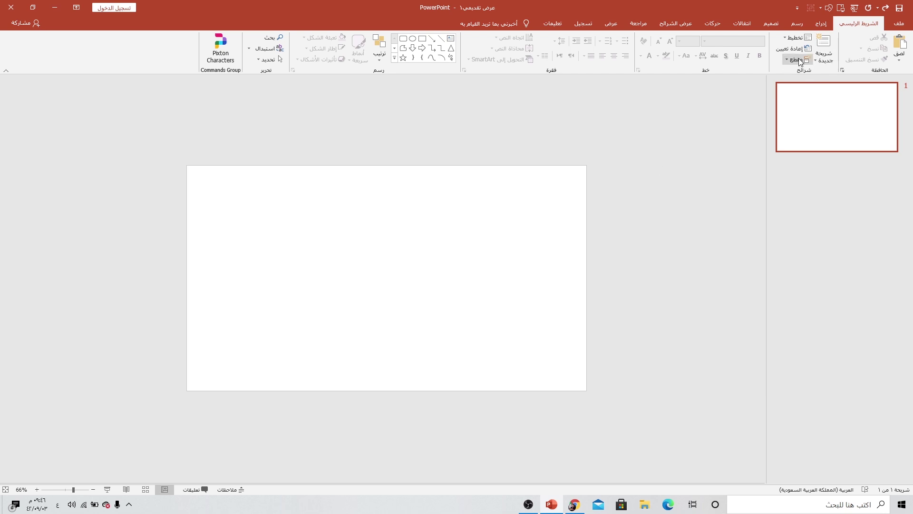
Insert the five desk, work and technology jpg photos from the Desktop folder
click(821, 24)
click(842, 47)
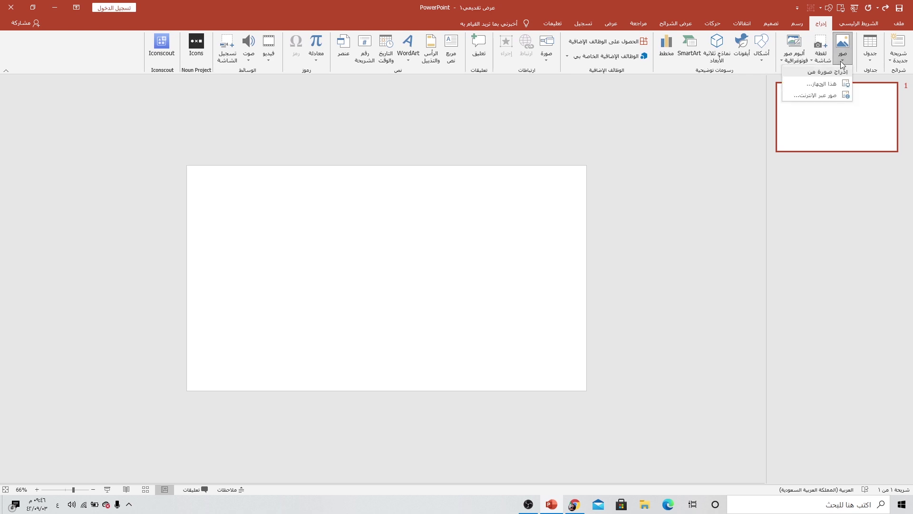
click(816, 86)
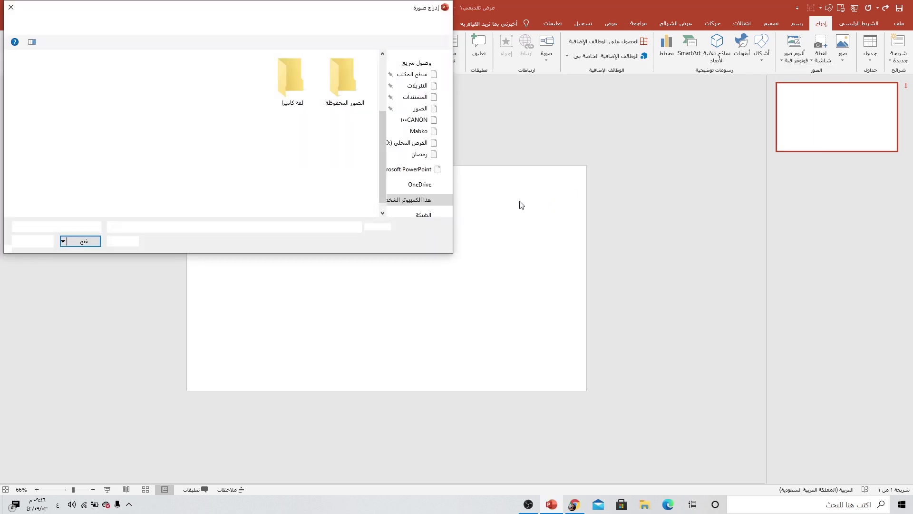
click(413, 158)
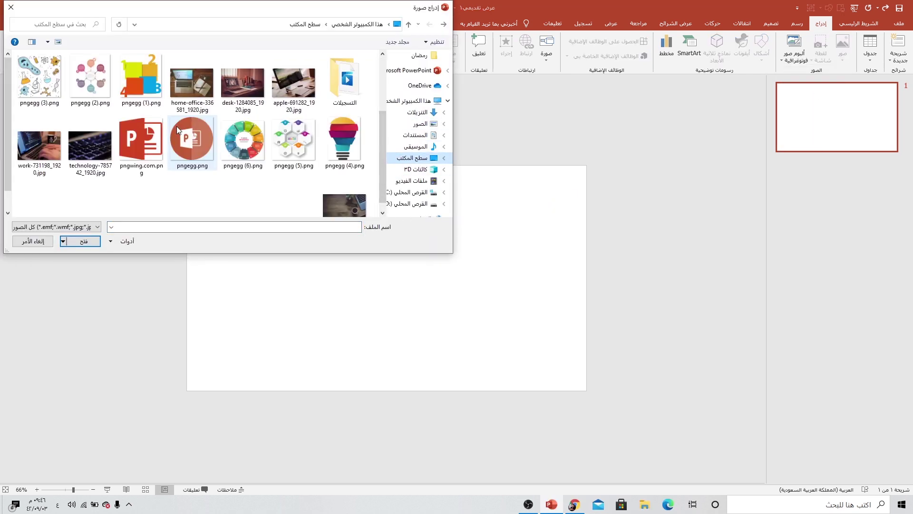
click(293, 83)
ctrl+click(242, 83)
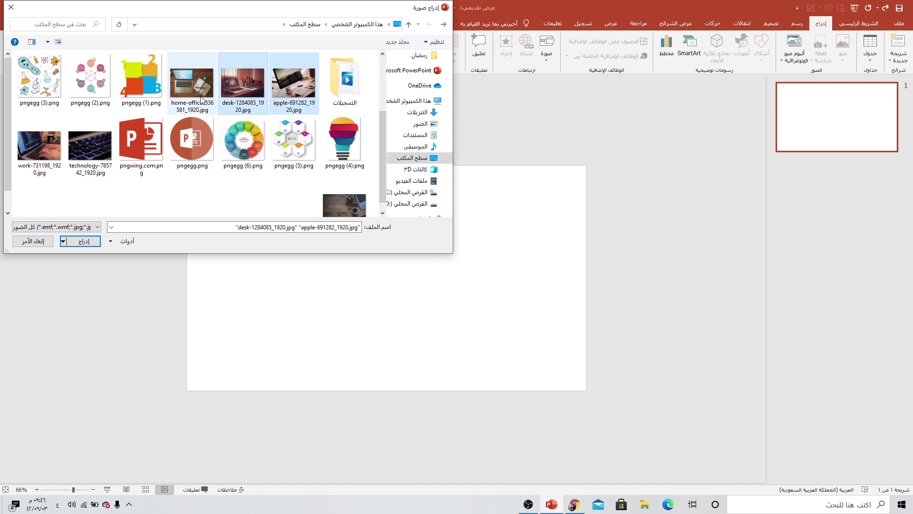
ctrl+click(193, 84)
ctrl+click(103, 152)
ctrl+click(57, 156)
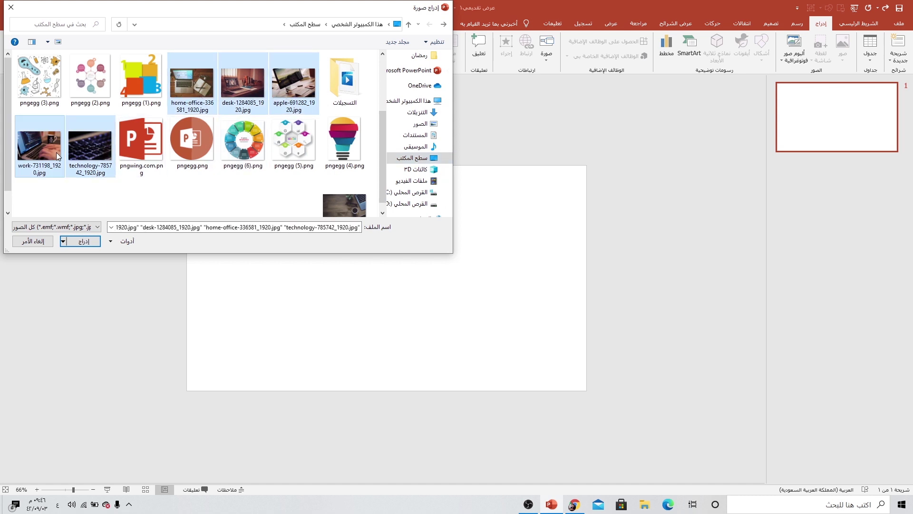
click(79, 243)
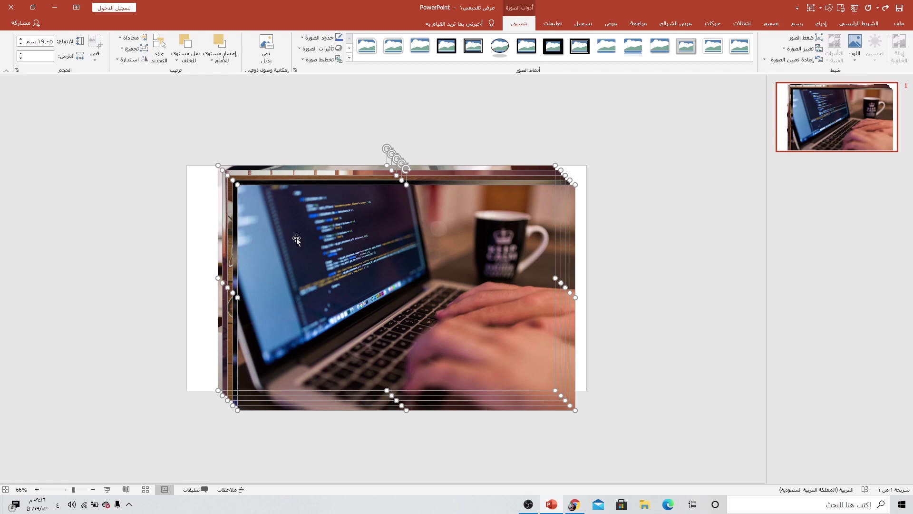
Move the stacked photos off the slide's right side and bring the laptop-coding photo onto the slide
drag(297, 239, 505, 244)
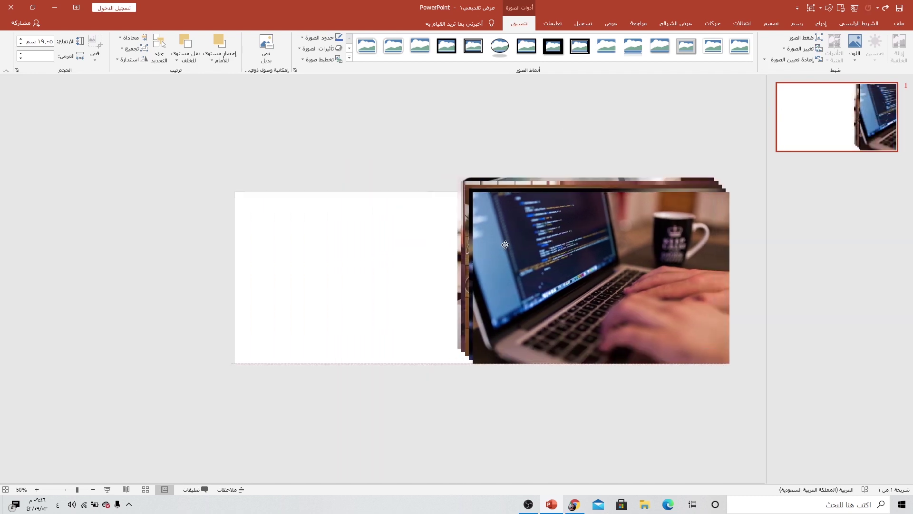
click(443, 287)
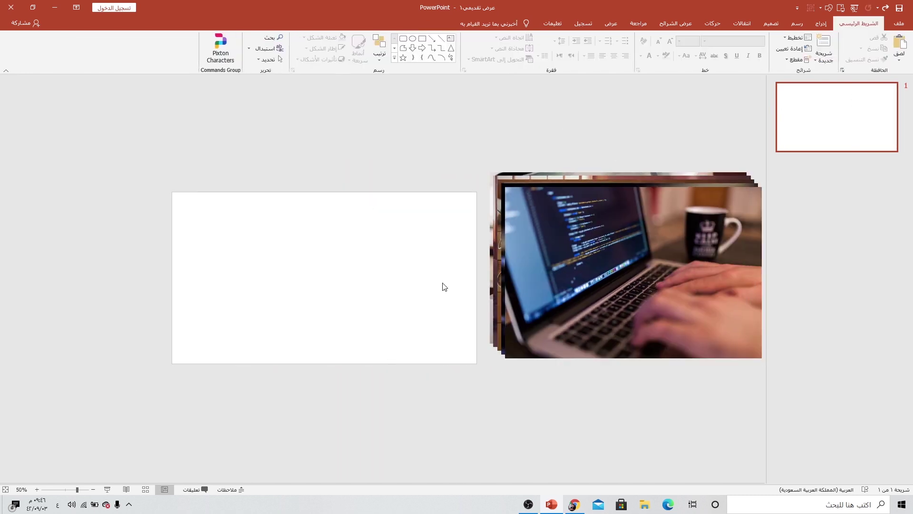
drag(590, 231, 264, 242)
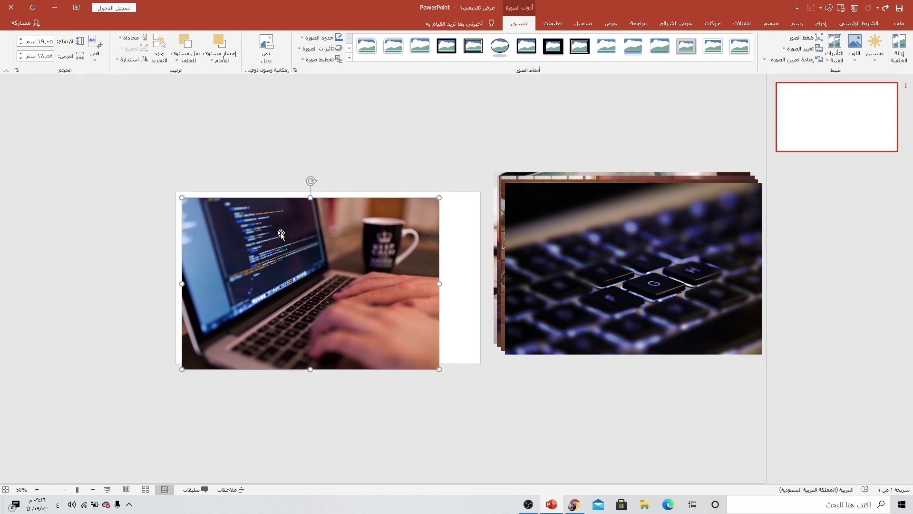
Crop the coding photo to 16:9, align it top-left, and enlarge it to fill the slide
click(99, 64)
mouse_move(61, 94)
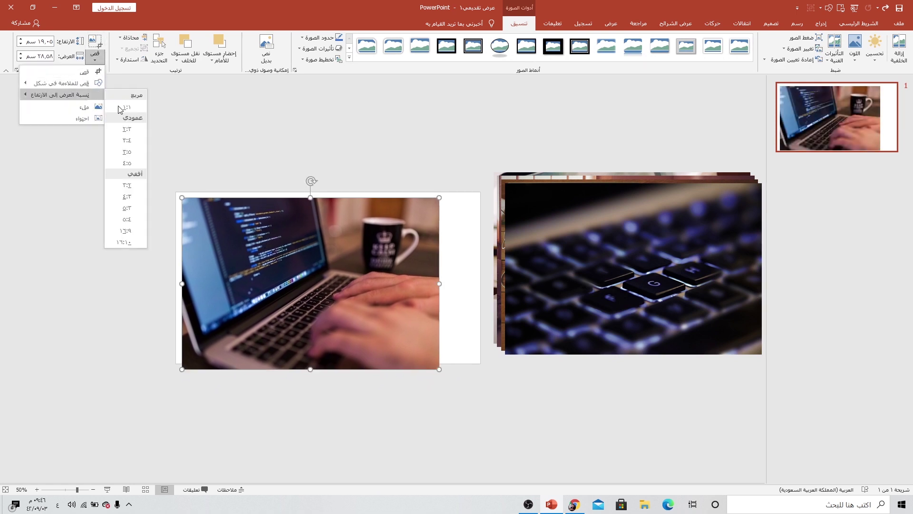
click(125, 231)
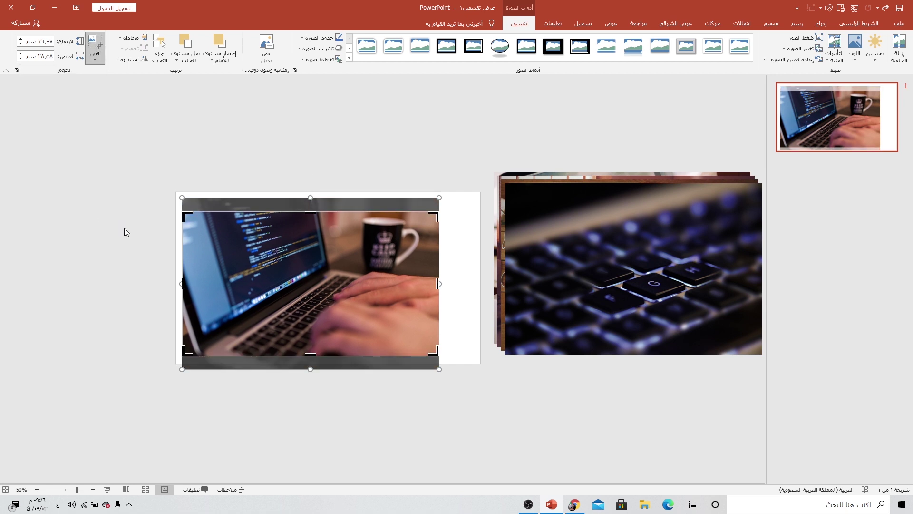
click(95, 45)
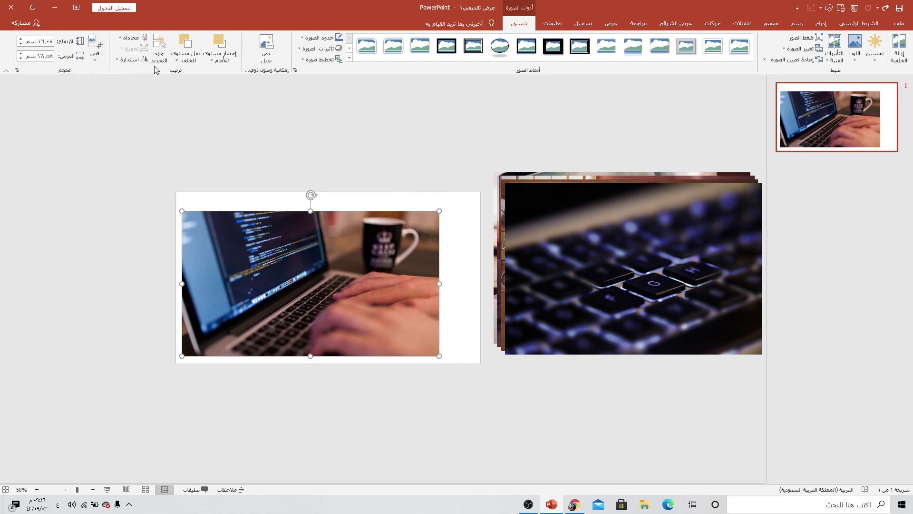
click(134, 38)
click(131, 50)
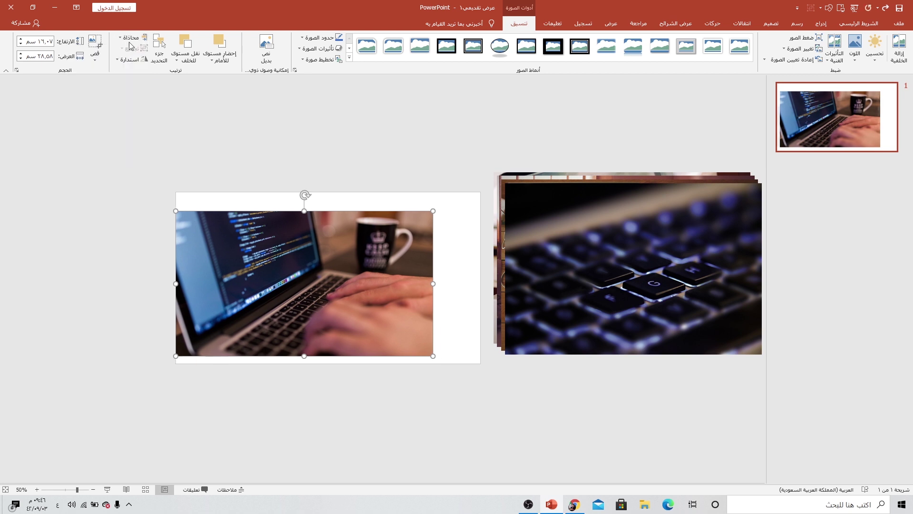
click(136, 38)
click(117, 85)
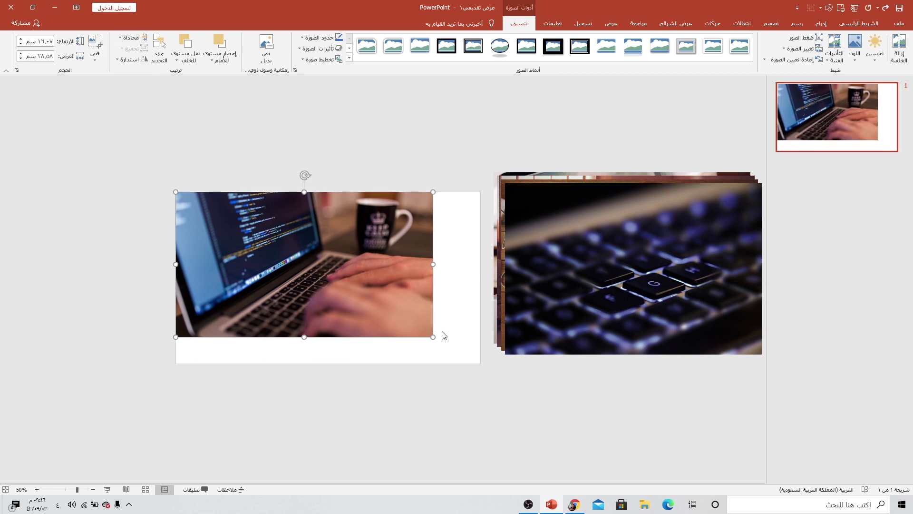
drag(434, 338, 479, 359)
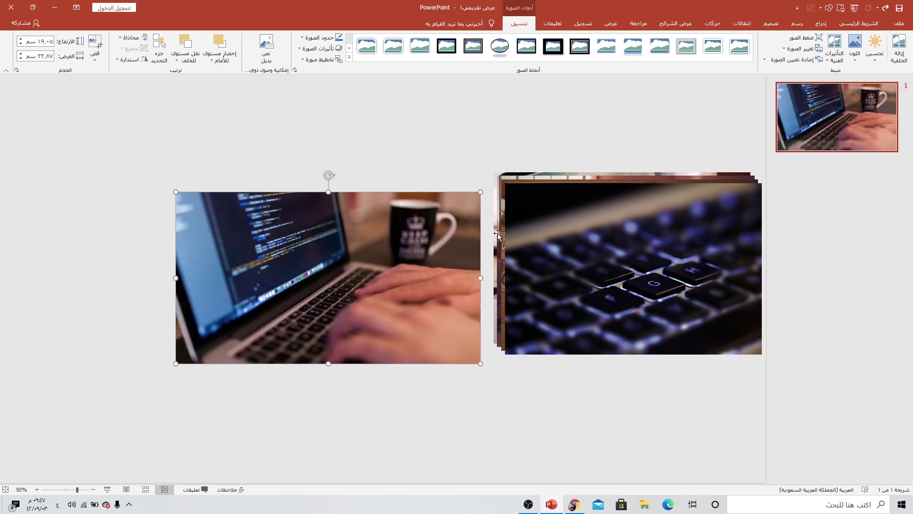
Send the coding photo to the back, then crop the keyboard photo to 16:9 and fit it full-slide
click(193, 61)
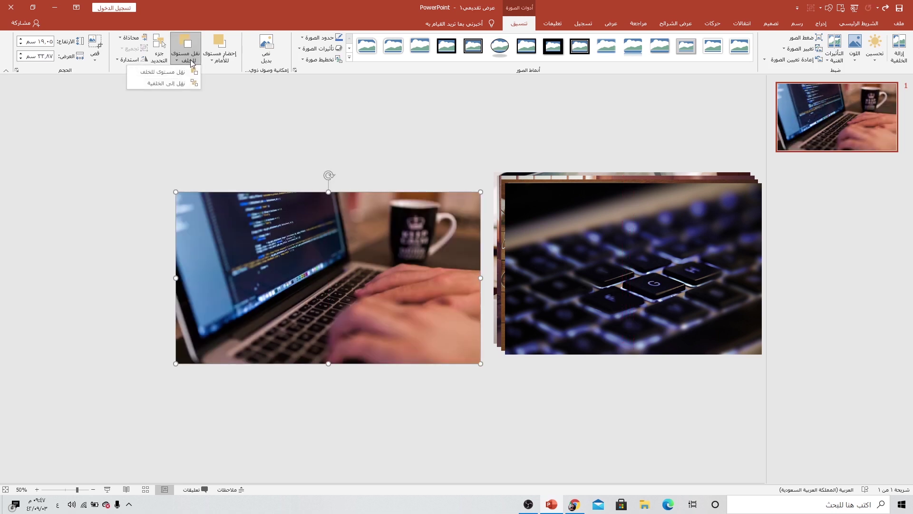
click(177, 85)
drag(575, 240, 279, 247)
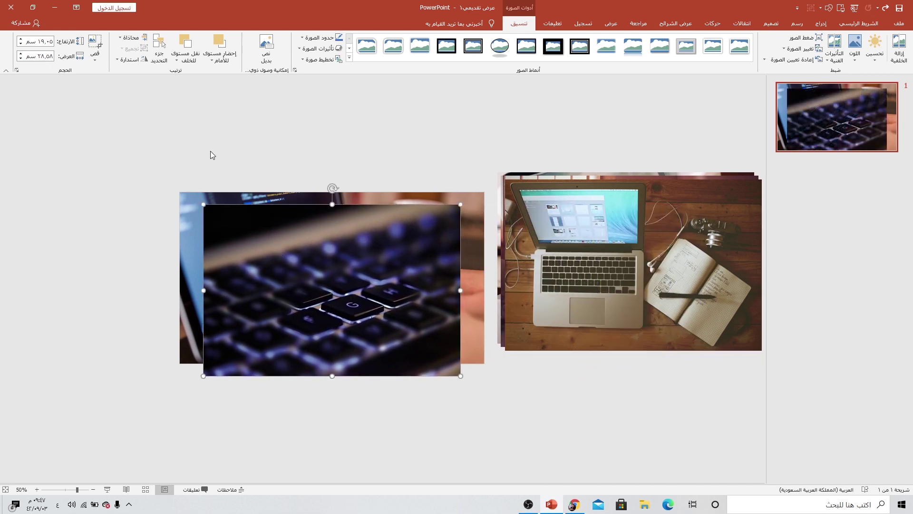
click(97, 63)
mouse_move(61, 94)
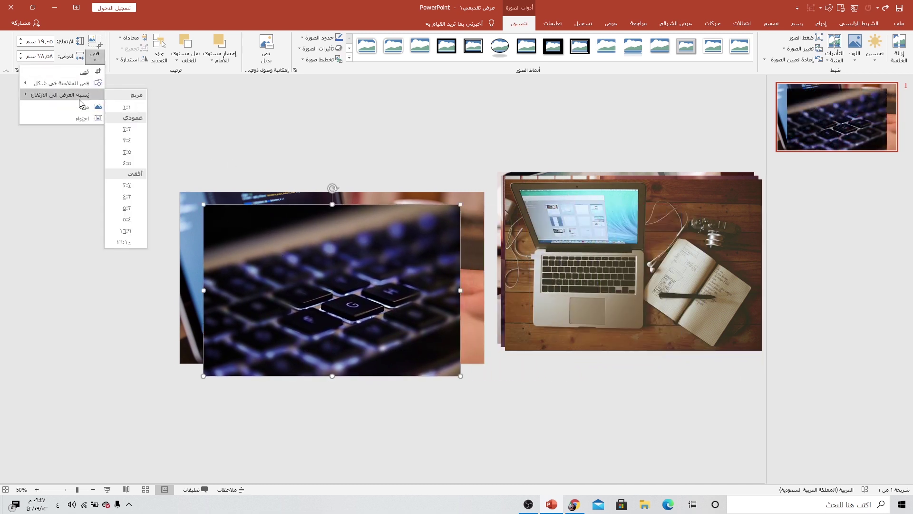
click(124, 231)
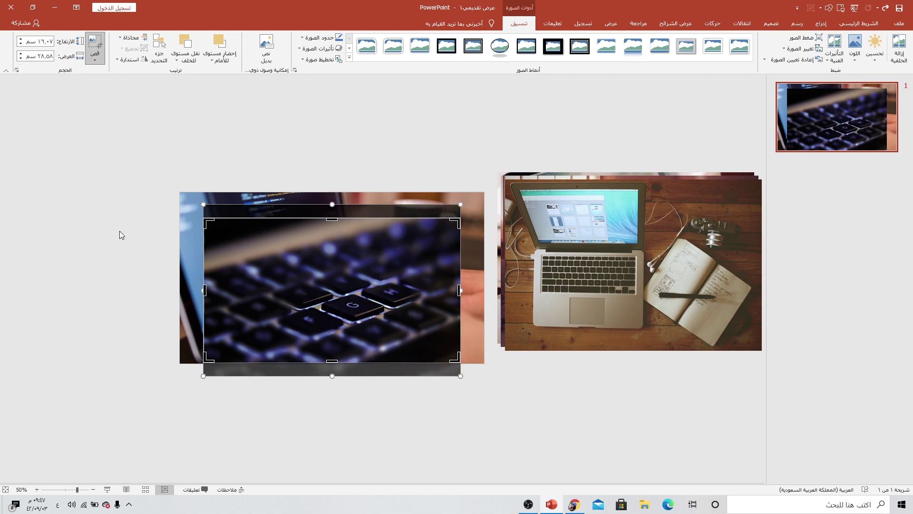
click(101, 46)
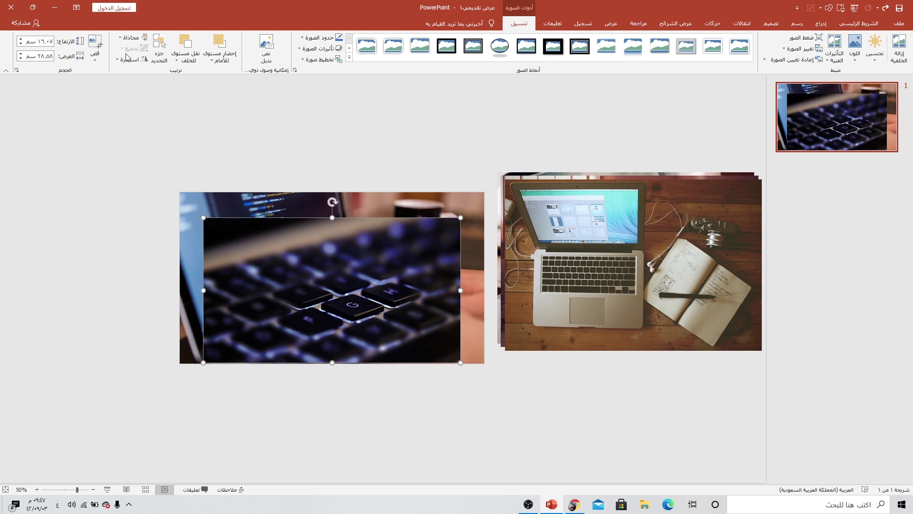
click(133, 38)
click(114, 50)
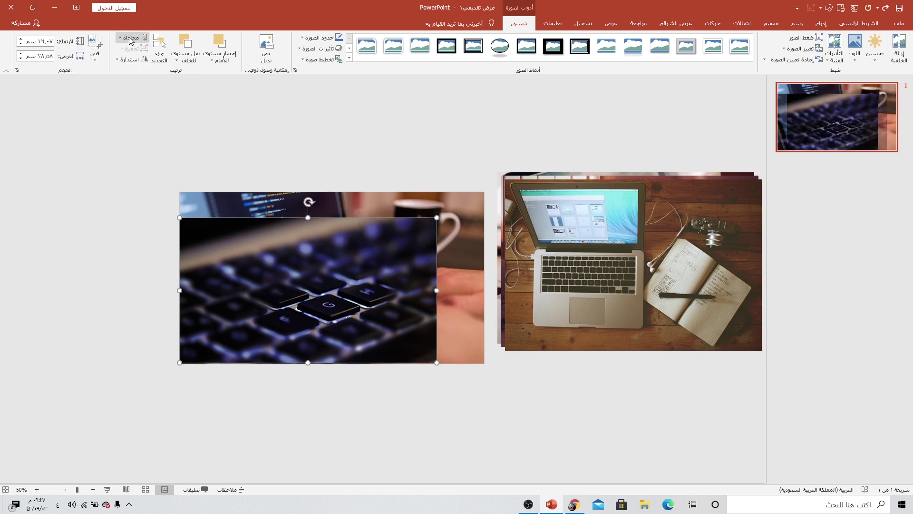
click(130, 38)
click(116, 85)
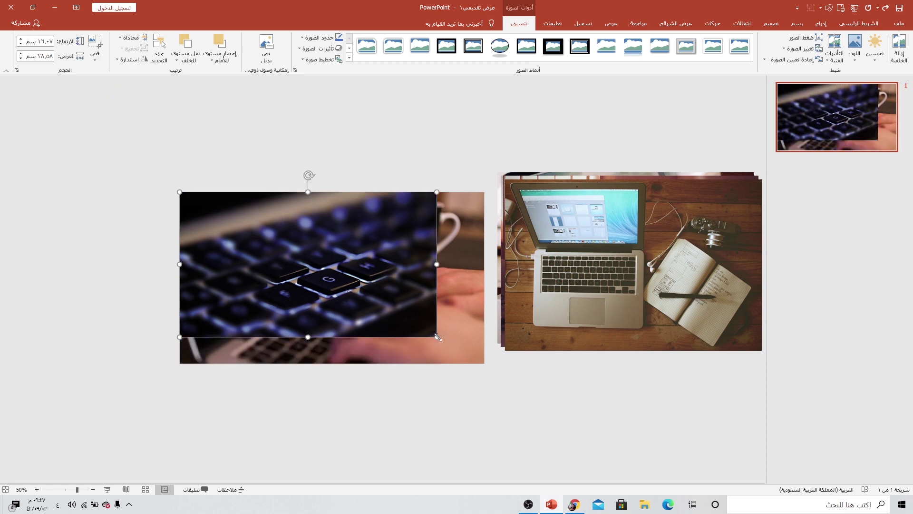
drag(439, 337, 484, 363)
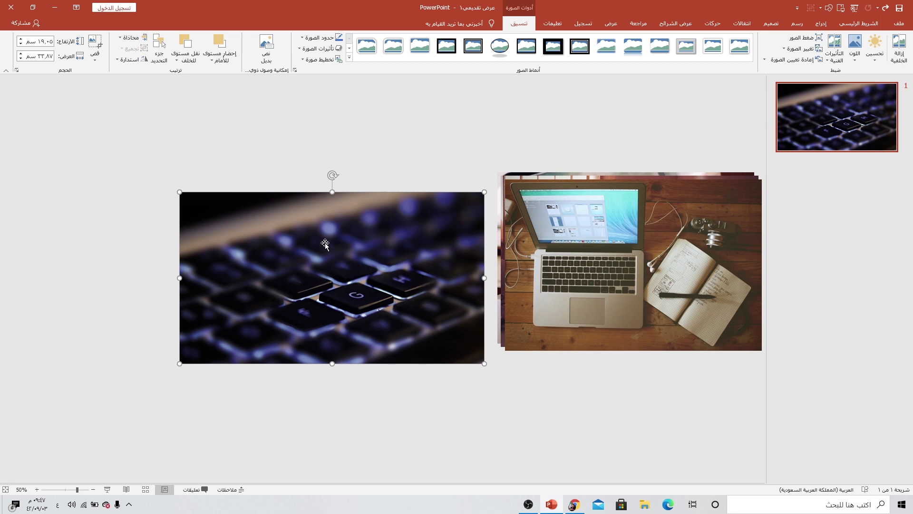
Send the keyboard photo back, then crop the notebook-and-laptop photo to 16:9 and fit it full-slide
click(186, 60)
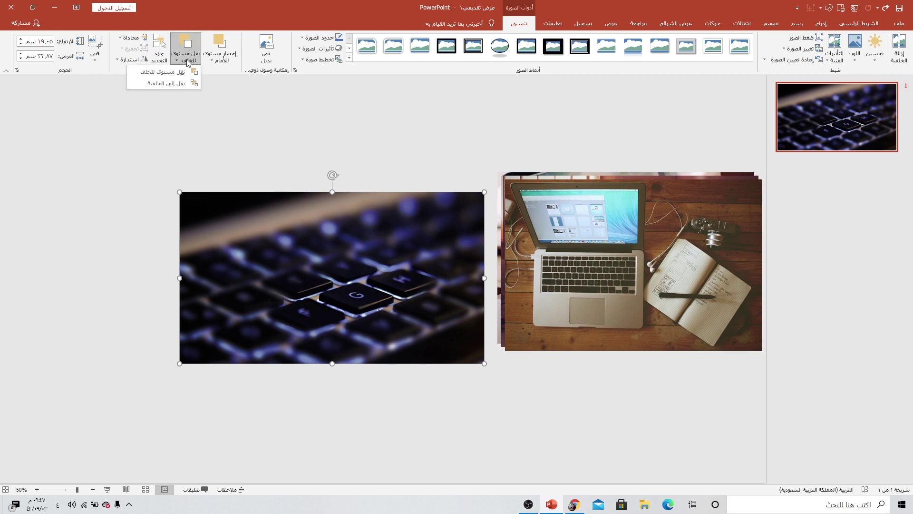
click(172, 84)
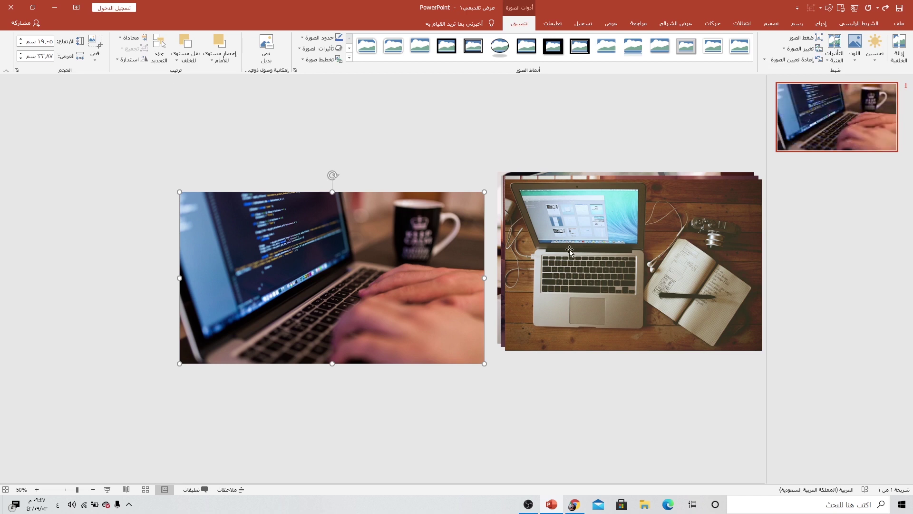
drag(590, 206, 294, 229)
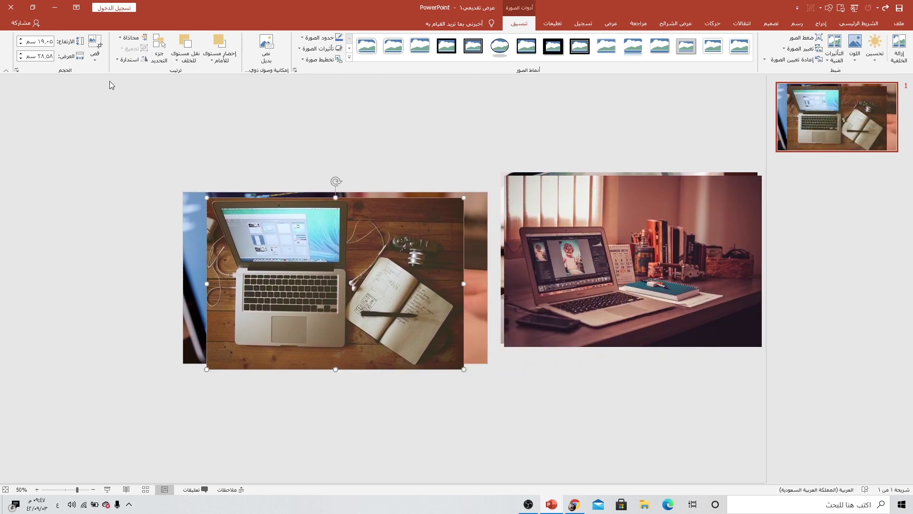
click(94, 57)
mouse_move(61, 94)
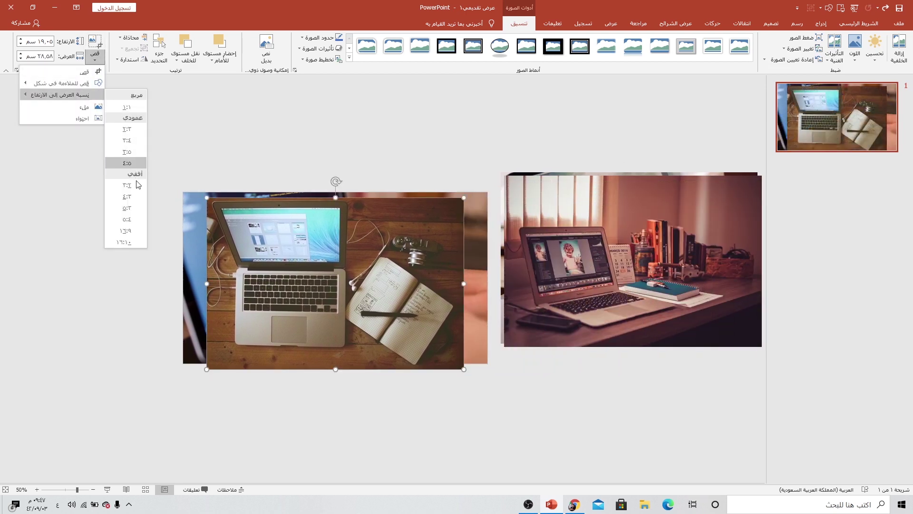
click(125, 232)
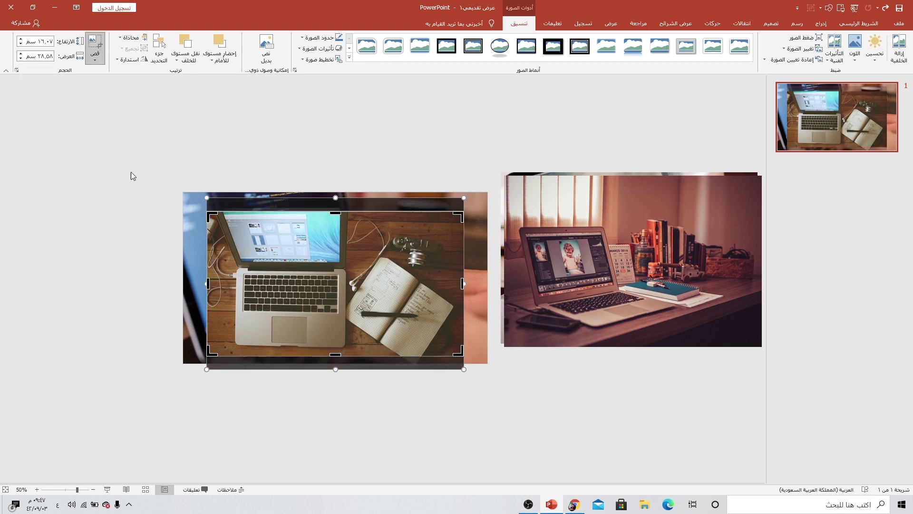
click(94, 41)
click(130, 37)
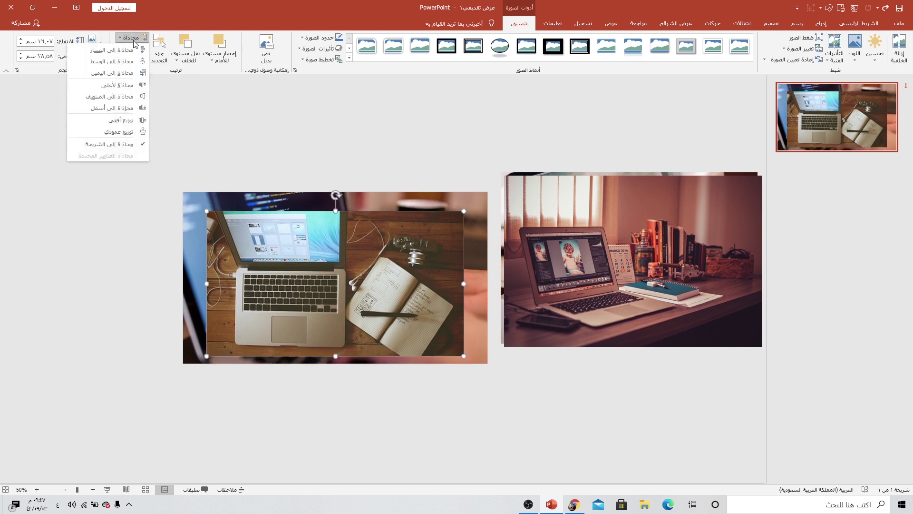
click(112, 49)
click(129, 37)
click(114, 84)
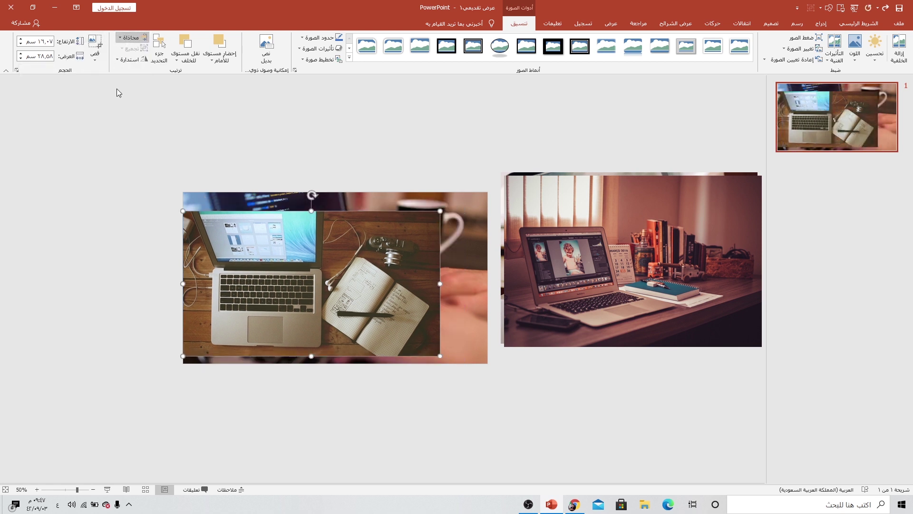
drag(440, 336, 484, 363)
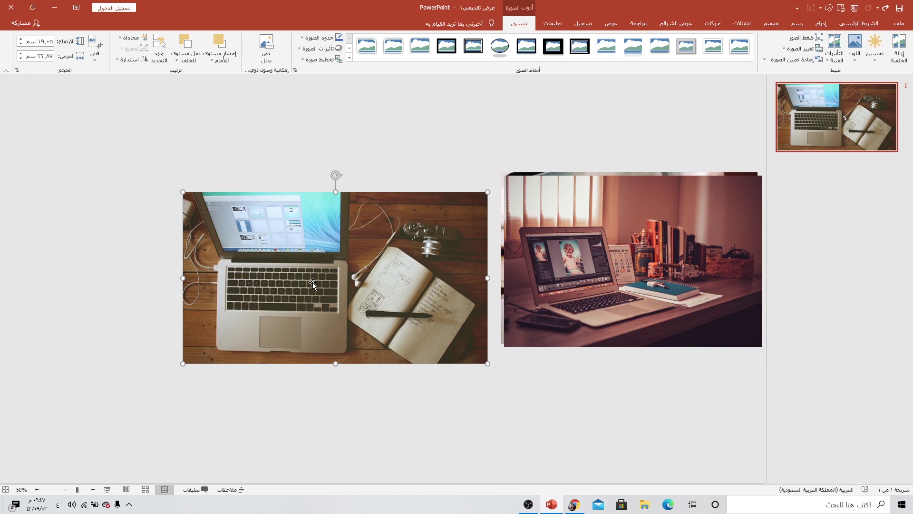
Send the notebook photo back, align the desk-and-books photo top-left over the slide, and send it back
click(186, 60)
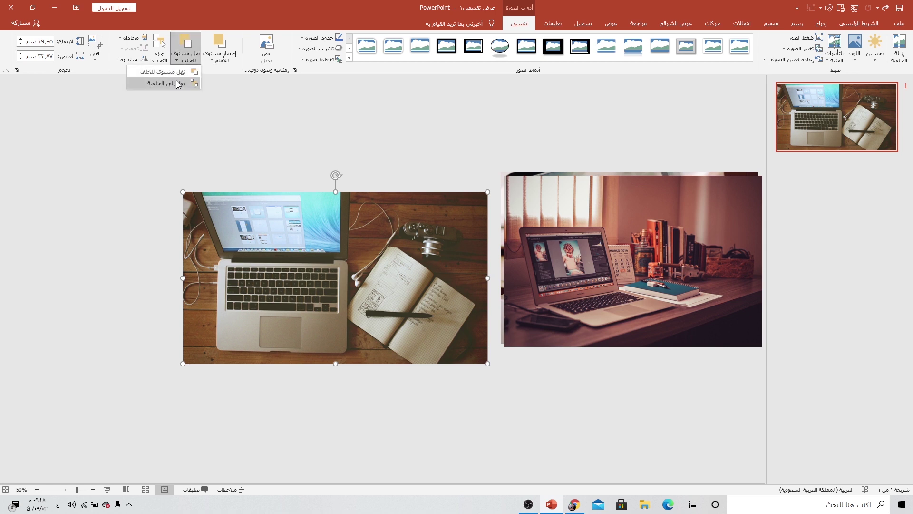
click(171, 86)
drag(499, 187, 221, 216)
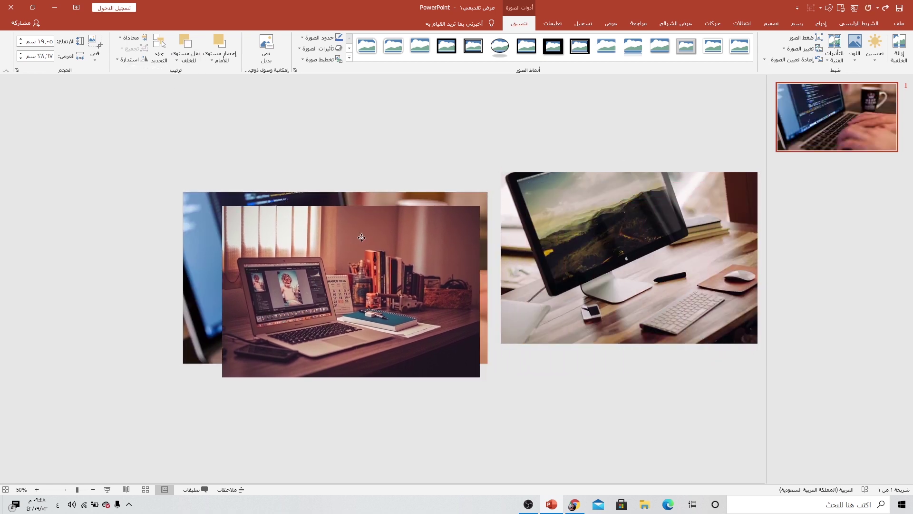
click(95, 57)
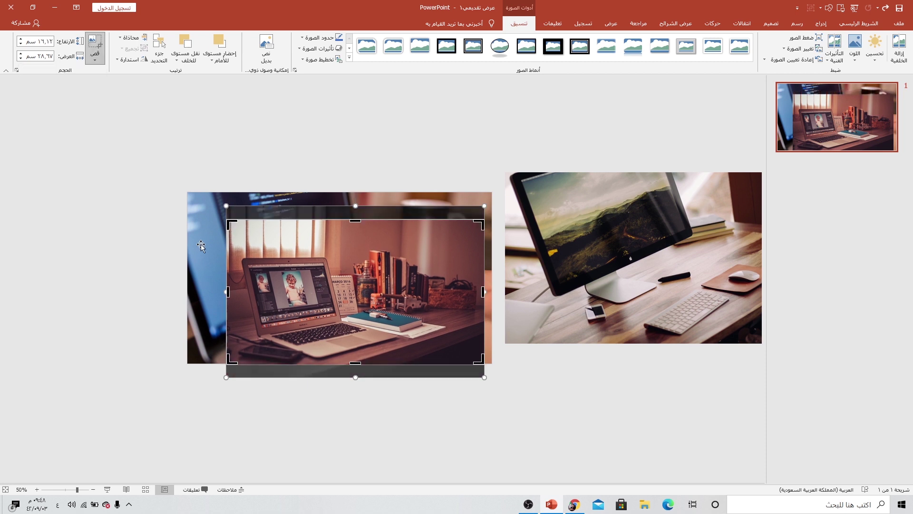
click(131, 37)
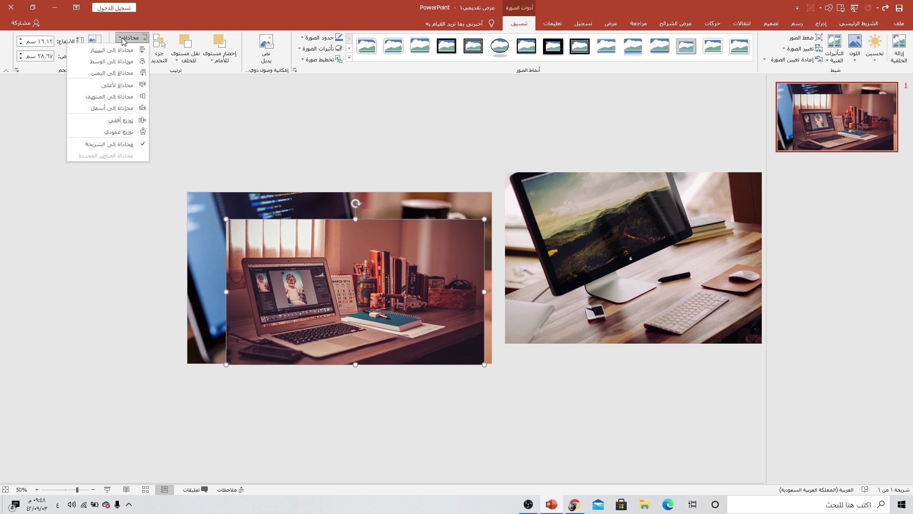
click(115, 50)
click(131, 37)
click(114, 84)
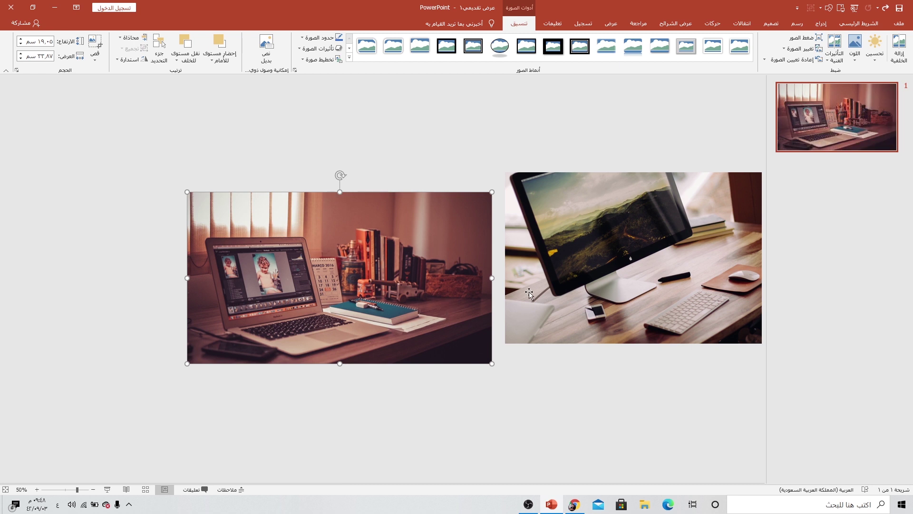
click(528, 292)
click(243, 222)
click(179, 60)
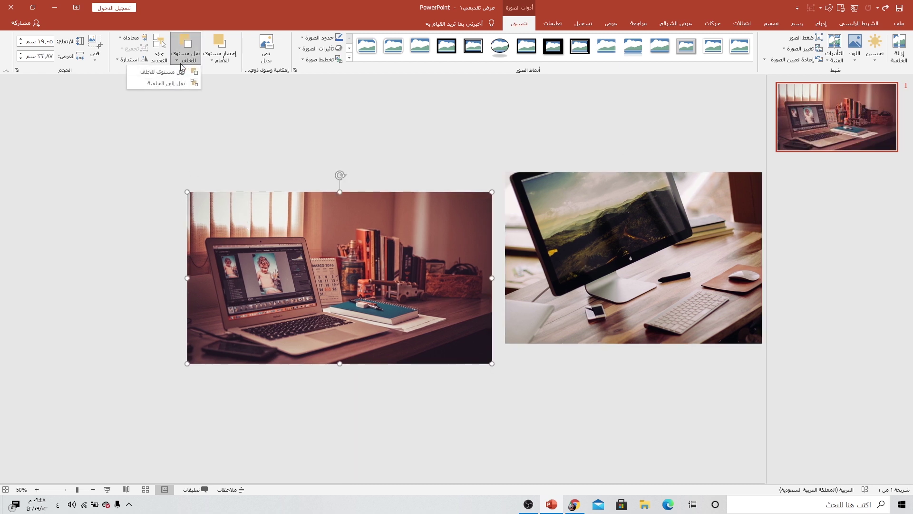
click(165, 86)
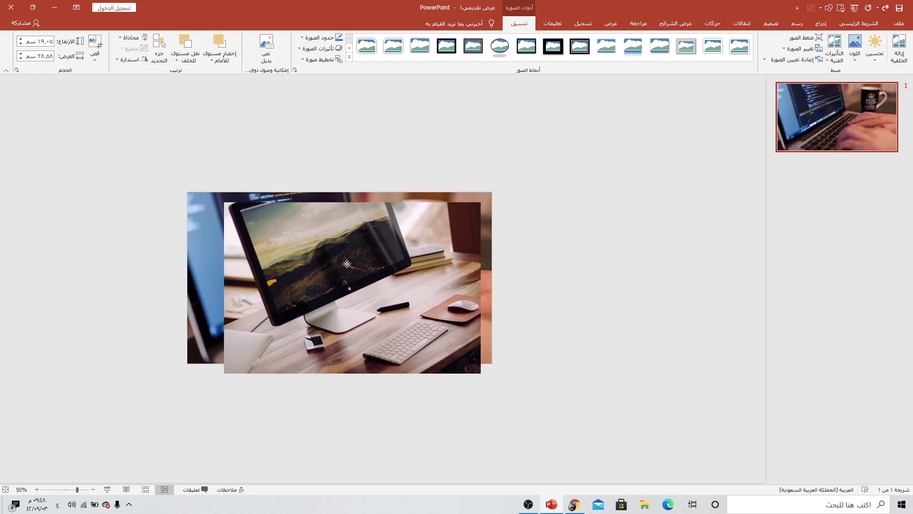
Crop the iMac photo to 16:9, align it top-left, and enlarge it to 19.05 × 33.87 cm
click(94, 61)
mouse_move(61, 94)
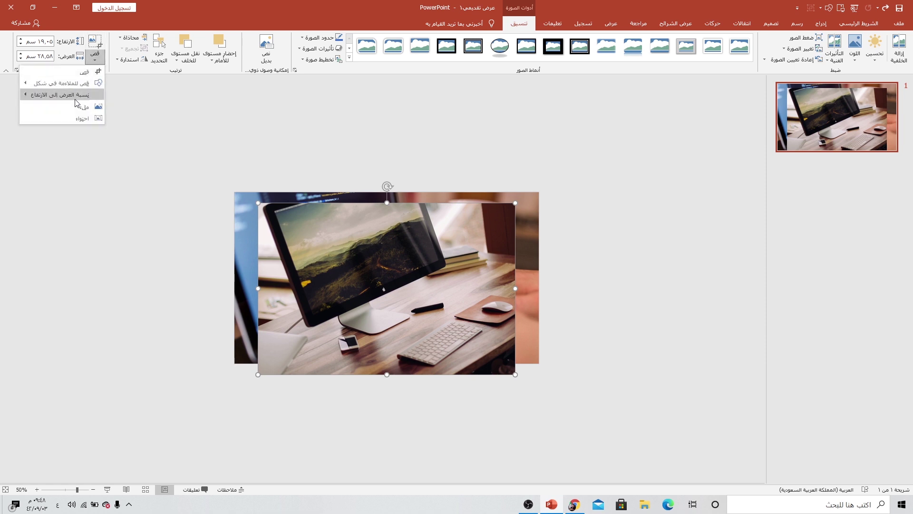
click(125, 231)
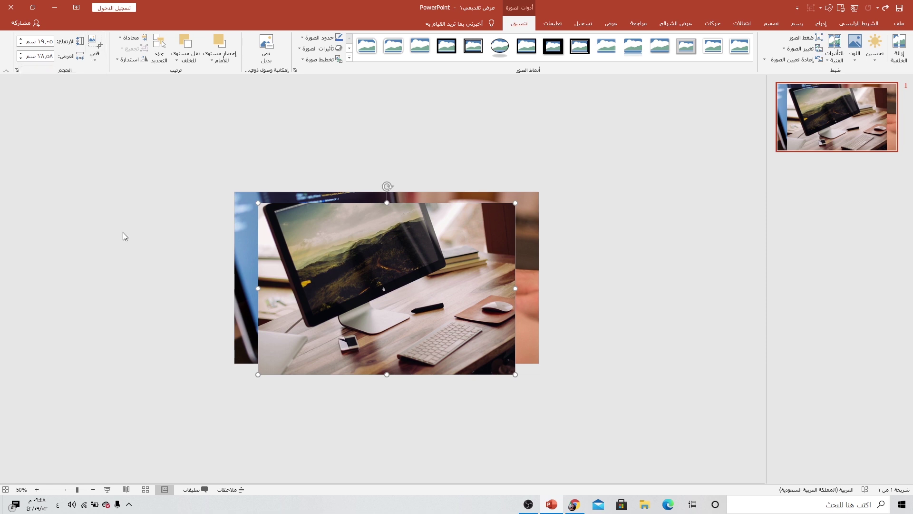
click(101, 45)
click(131, 37)
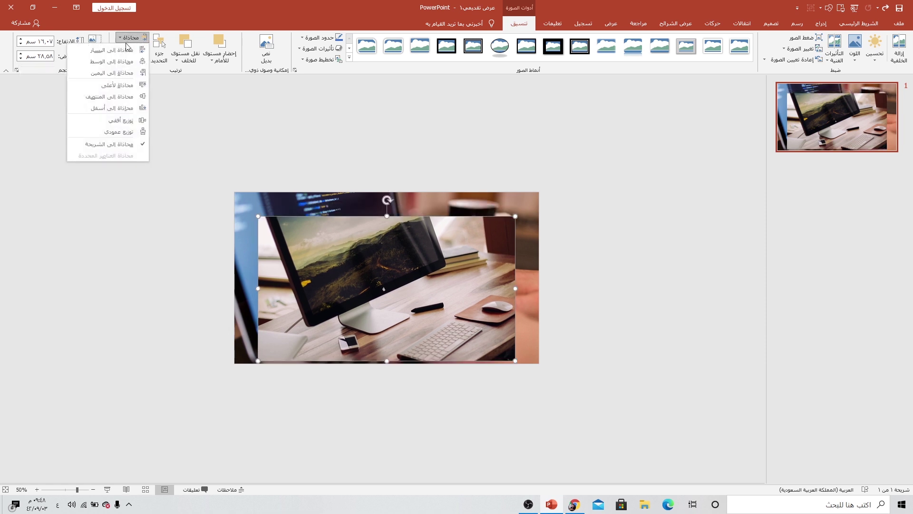
click(116, 50)
click(131, 38)
click(117, 84)
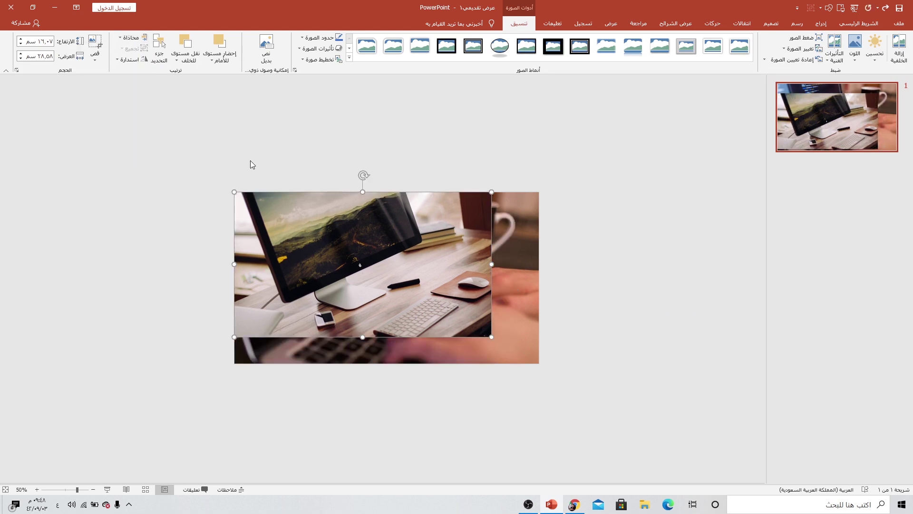
drag(492, 337, 538, 363)
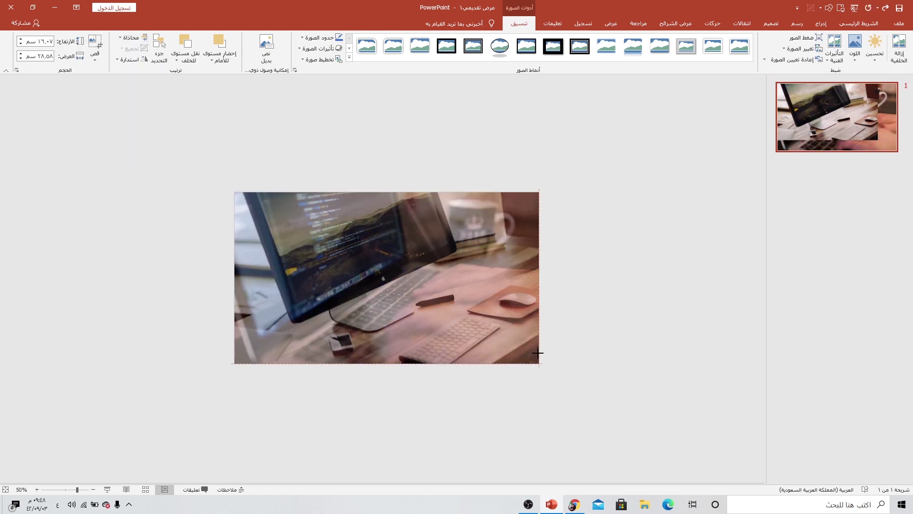
scroll(388, 297, up, 2)
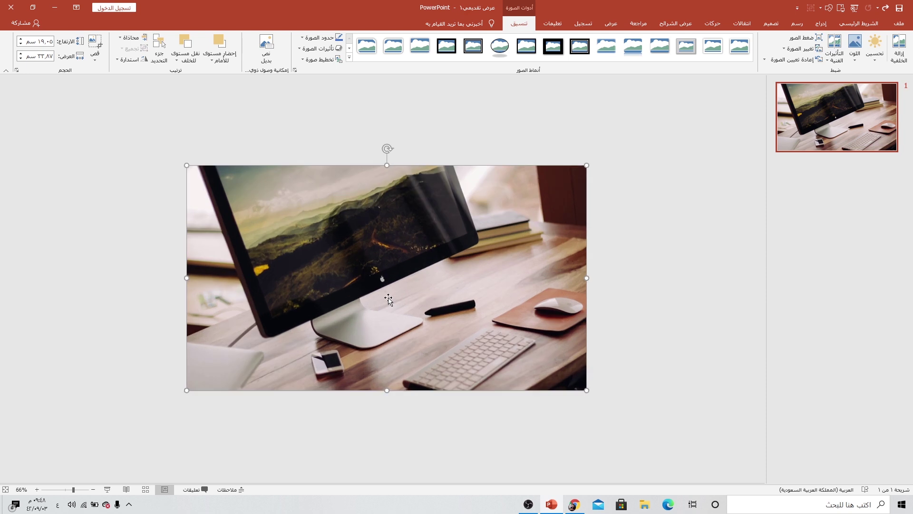
scroll(389, 299, up, 1)
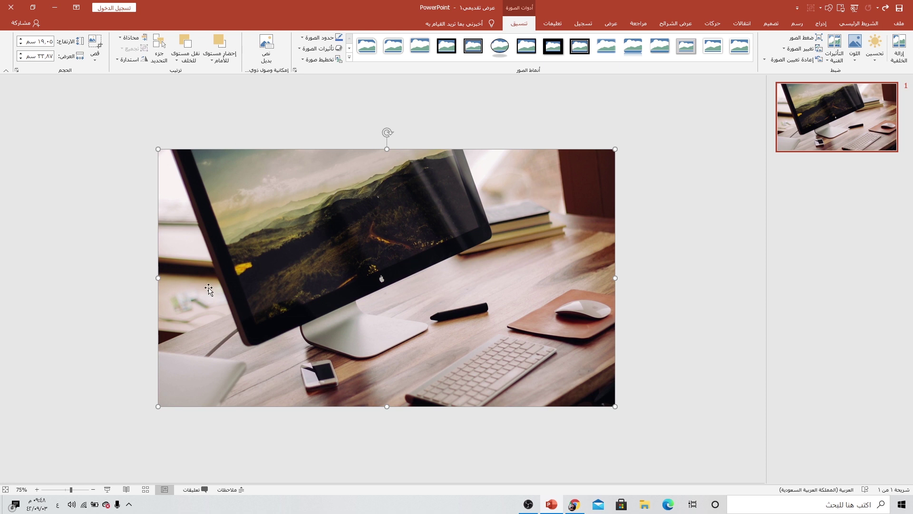
Lower the iMac desk photo's brightness to -40% in Format Picture's Picture Corrections
right_click(412, 221)
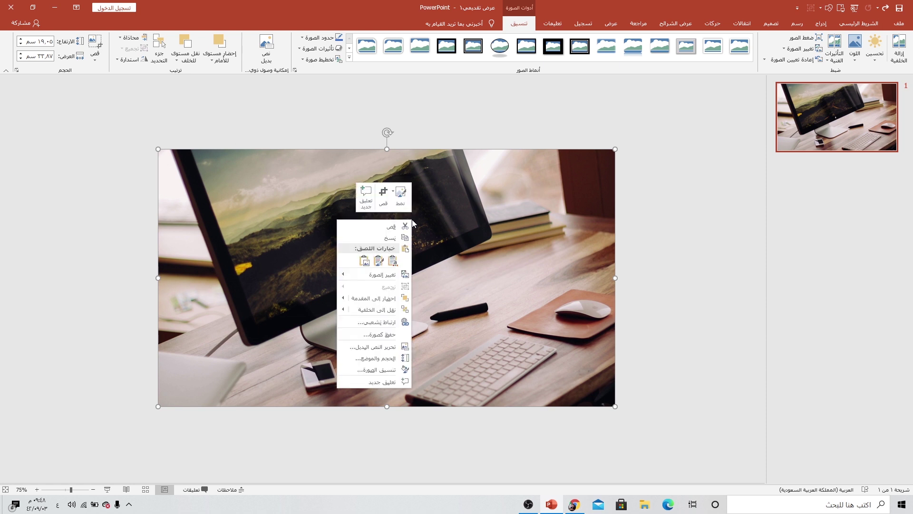
click(374, 367)
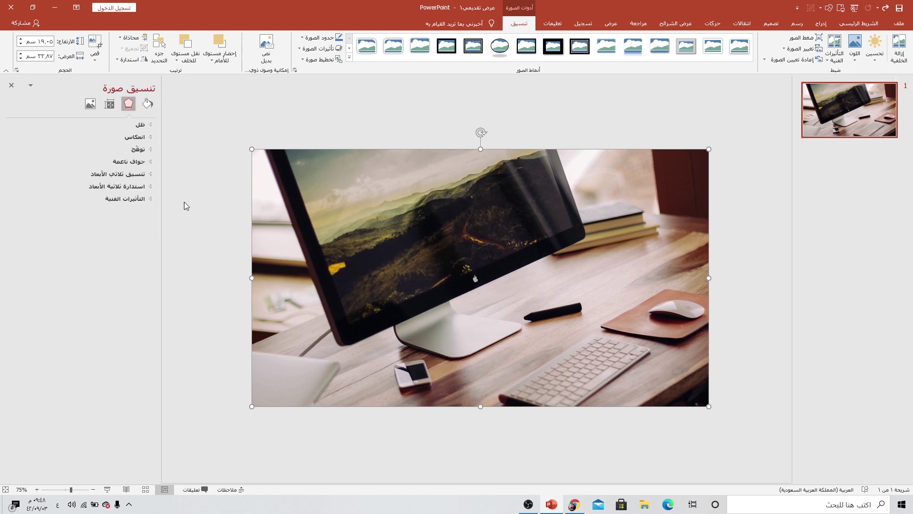
click(88, 106)
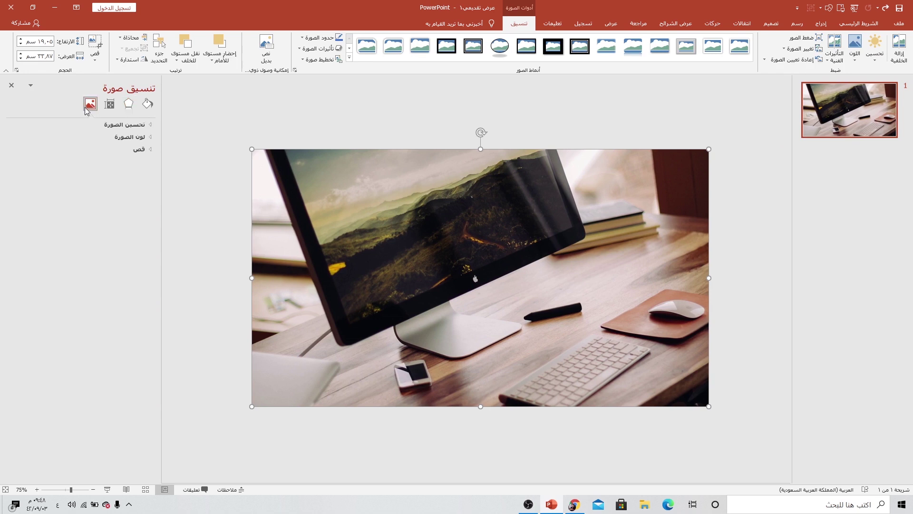
click(145, 124)
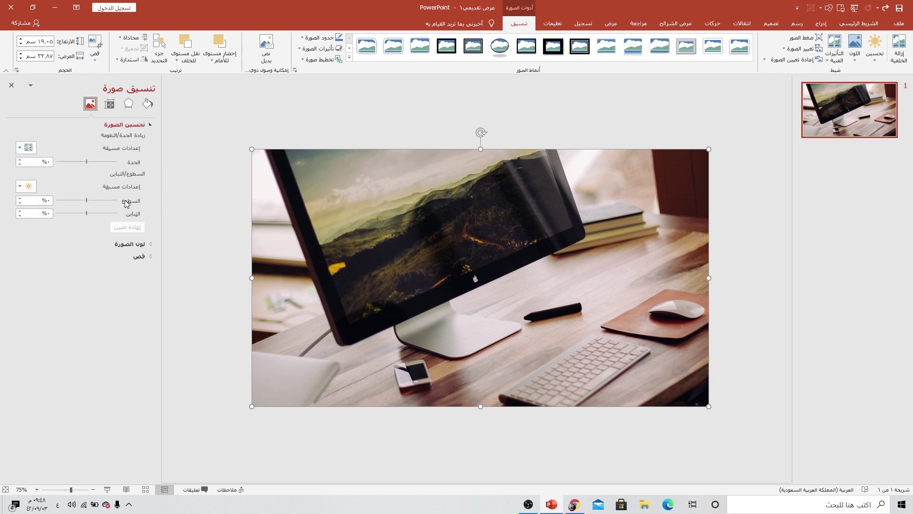
drag(87, 201, 98, 199)
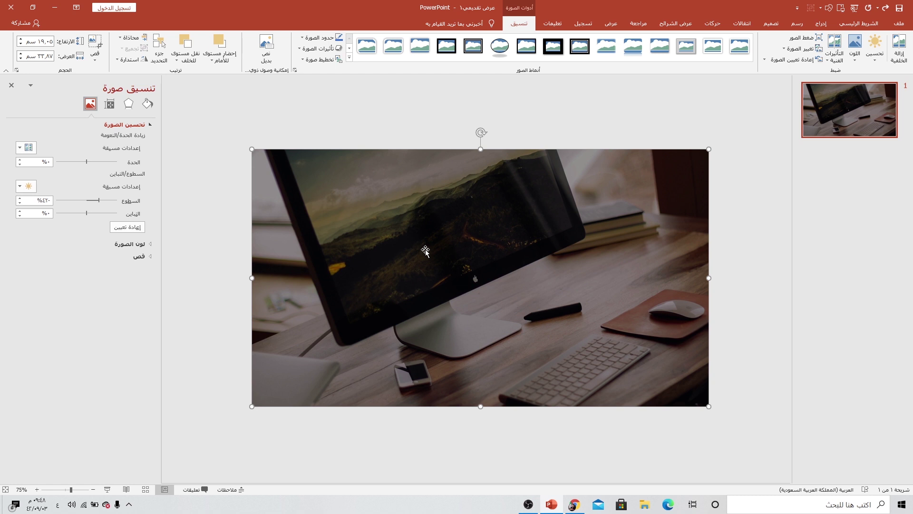
Insert pngegg (1), (2), (4), (5) and (6).png from the desktop onto the slide
ctrl+scroll(426, 252, down, 2)
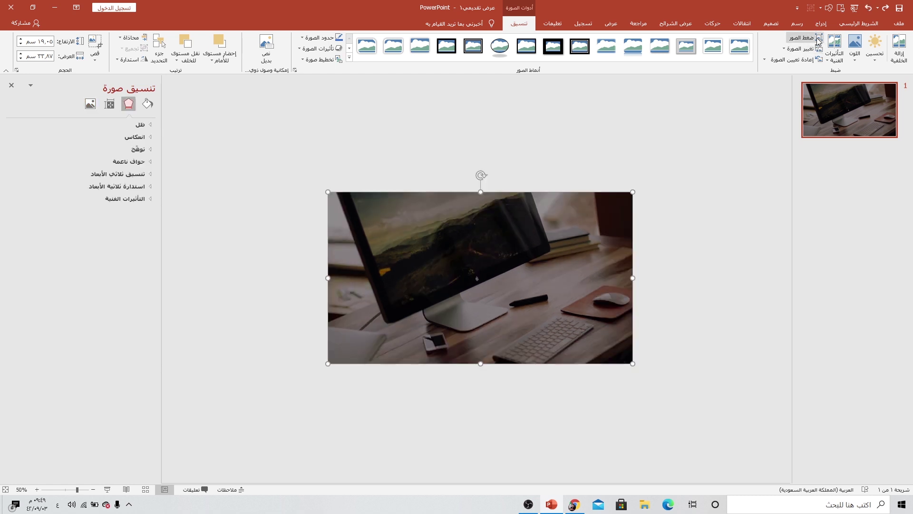
click(821, 23)
click(844, 66)
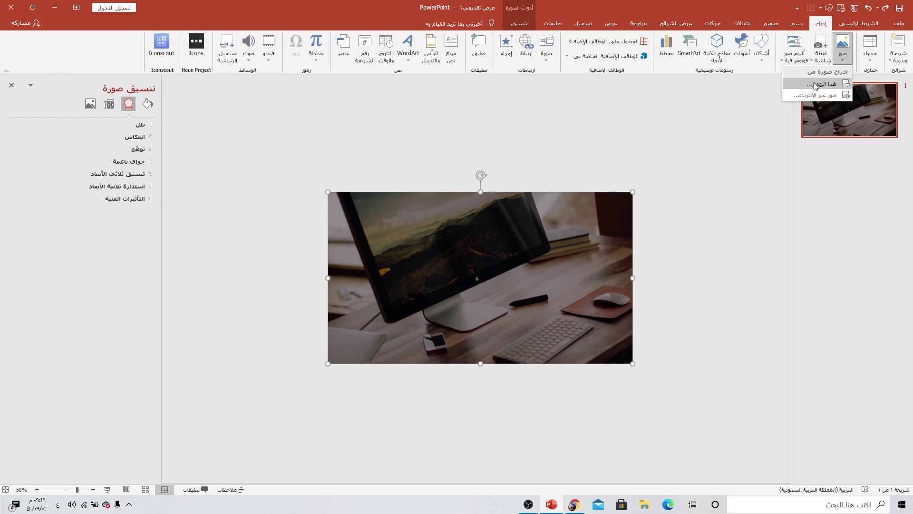
click(819, 76)
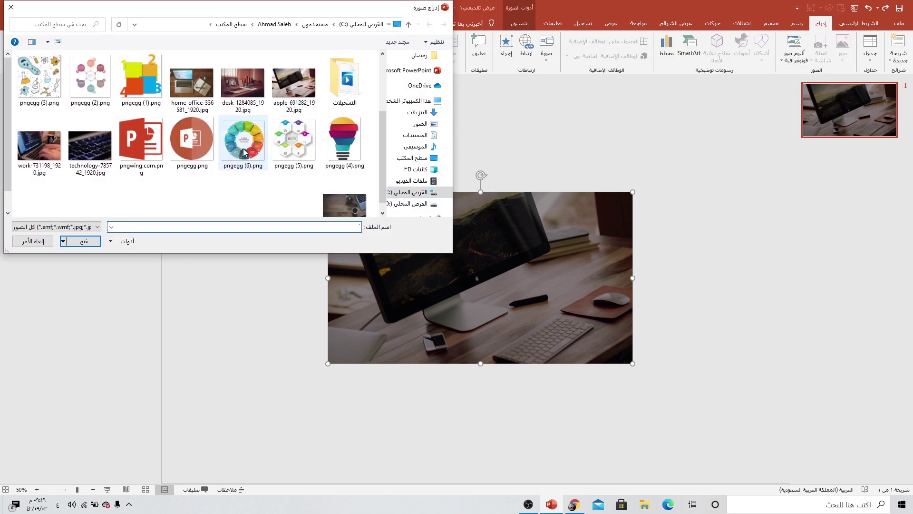
click(244, 153)
ctrl+click(301, 151)
ctrl+click(334, 151)
ctrl+click(100, 85)
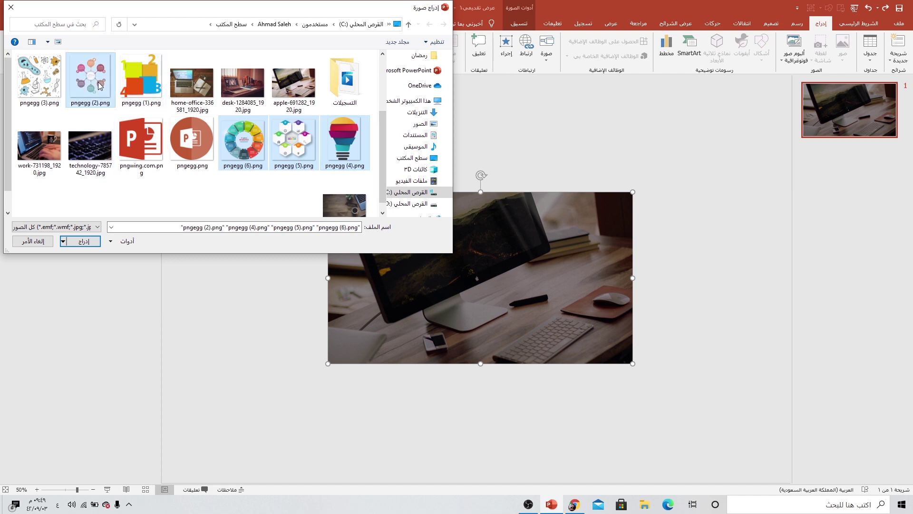
ctrl+click(136, 87)
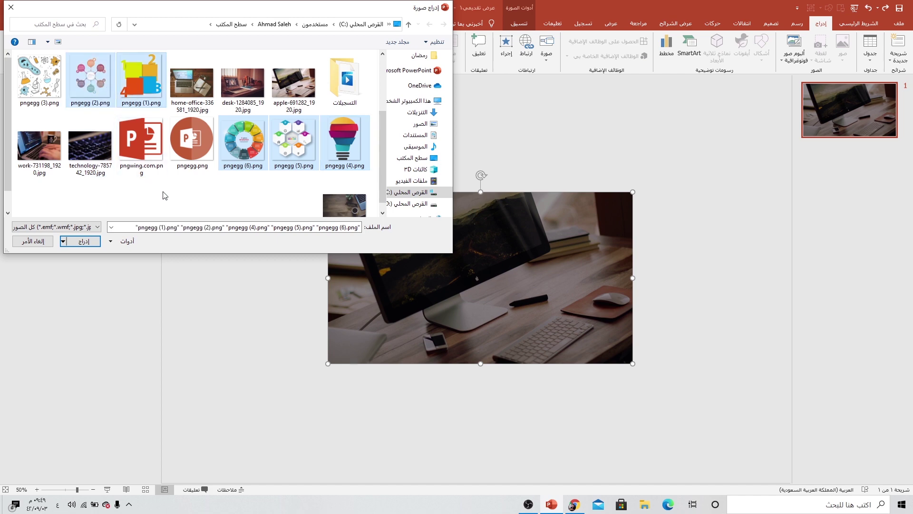
click(81, 242)
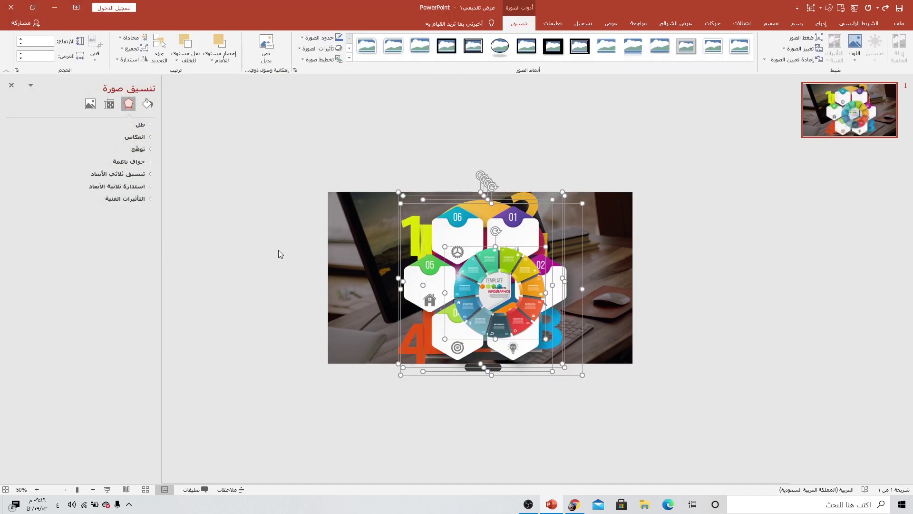
Park the inserted images just off the slide's left edge and deselect them
drag(483, 283, 246, 275)
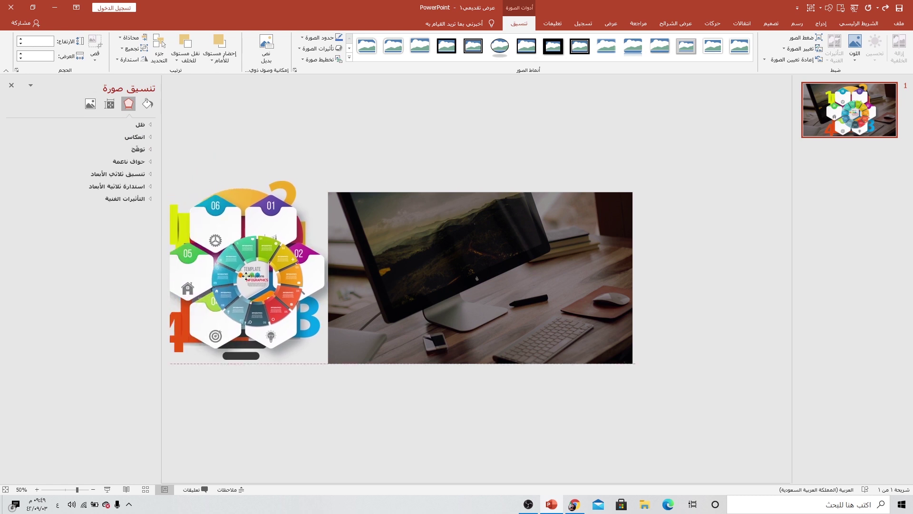
drag(246, 276, 267, 276)
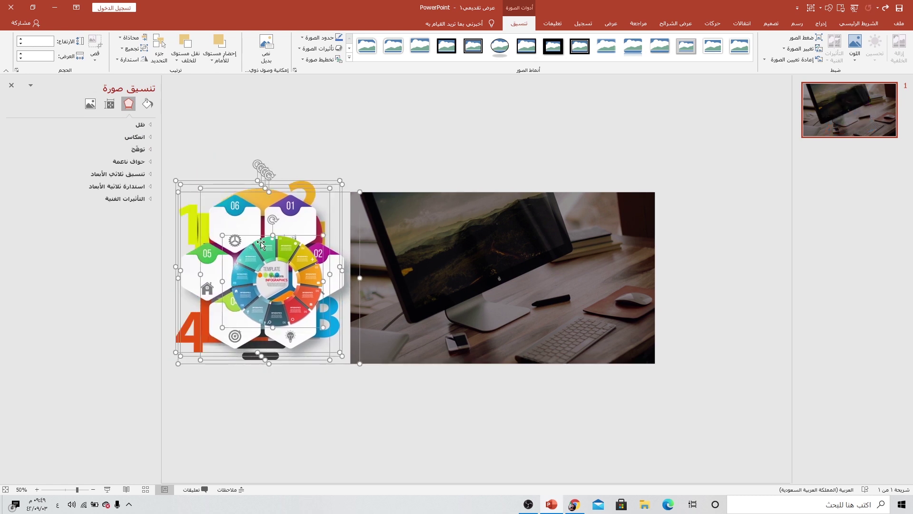
click(533, 391)
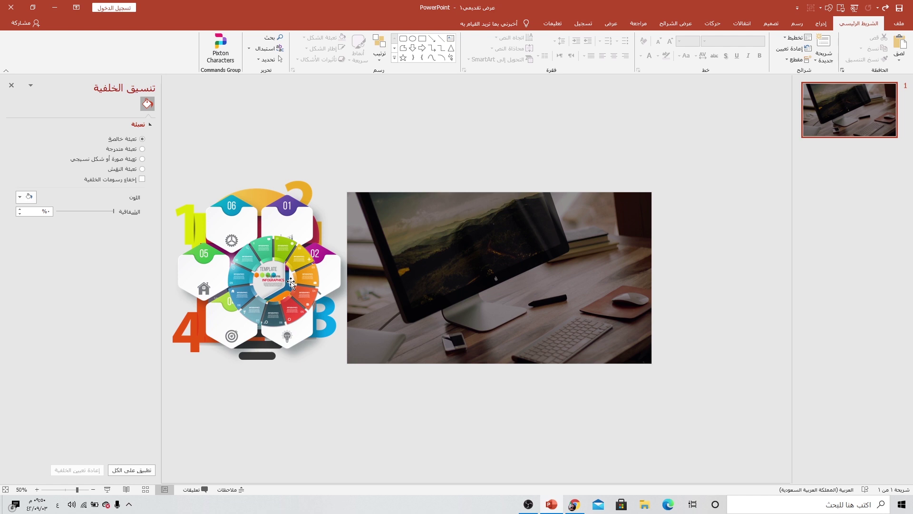
Draw a rectangle over the photo's lower part and stretch it wider than the slide
click(821, 23)
click(761, 62)
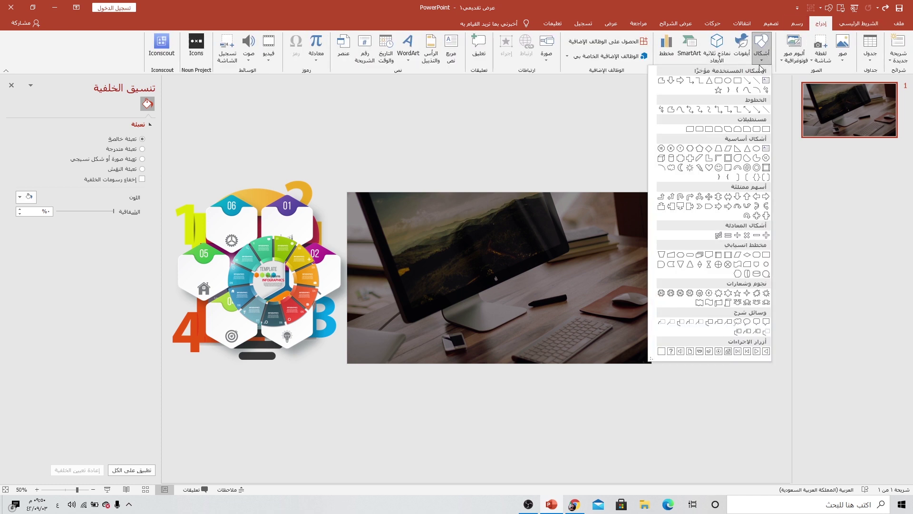
click(738, 81)
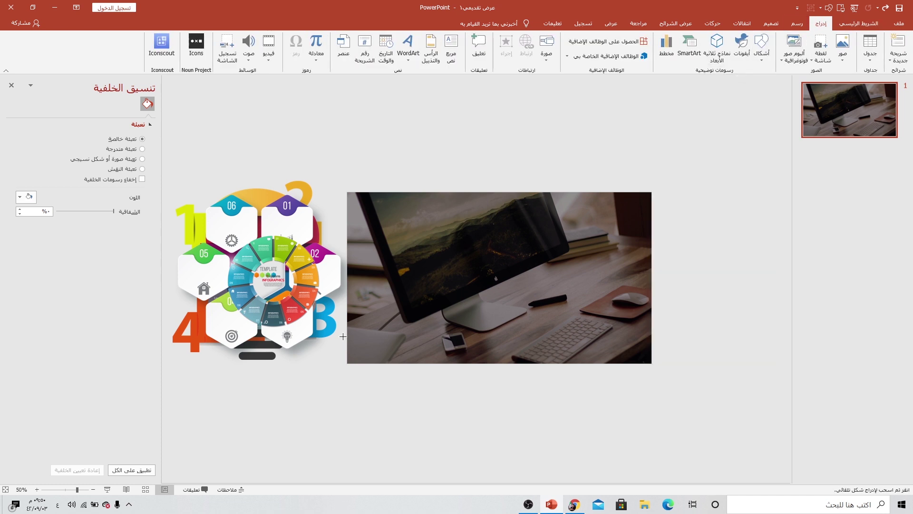
mouse_move(347, 329)
mouse_down()
mouse_move(652, 363)
mouse_move(845, 343)
mouse_up()
drag(345, 341, 177, 341)
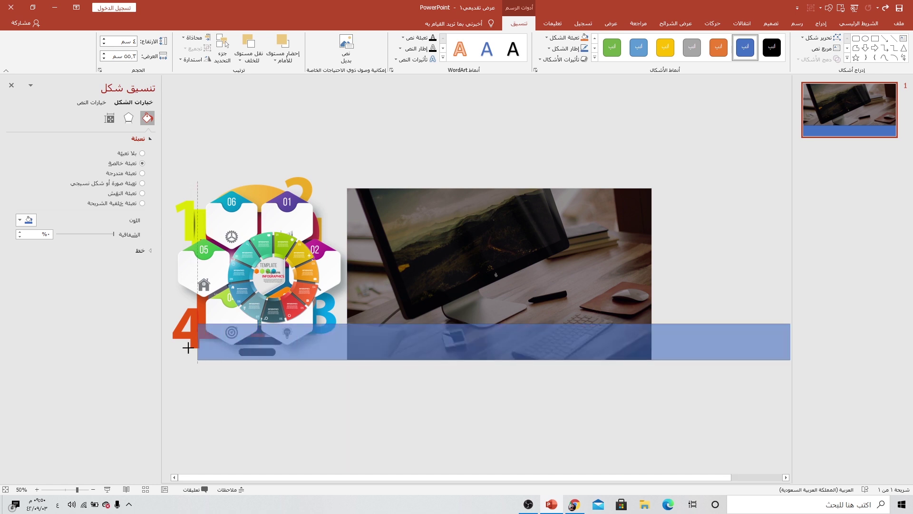
scroll(574, 343, down, 2)
scroll(609, 317, down, 1)
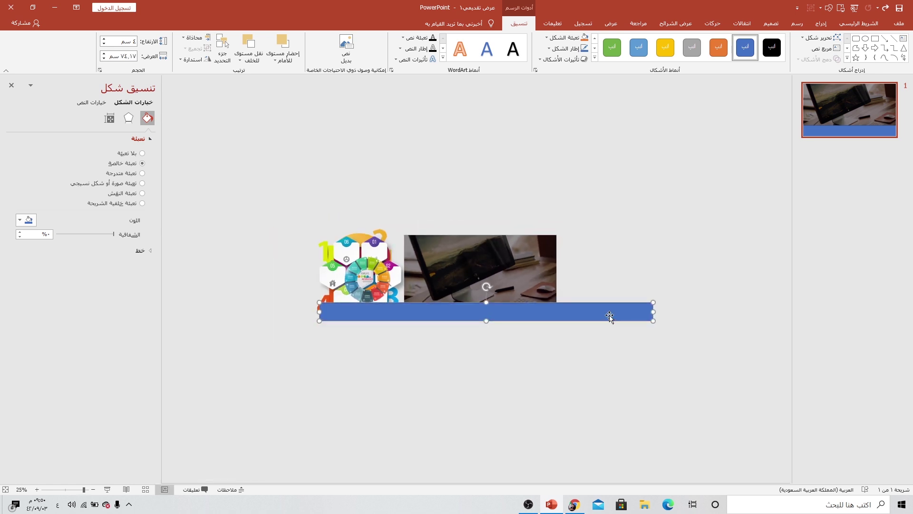
drag(655, 311, 793, 314)
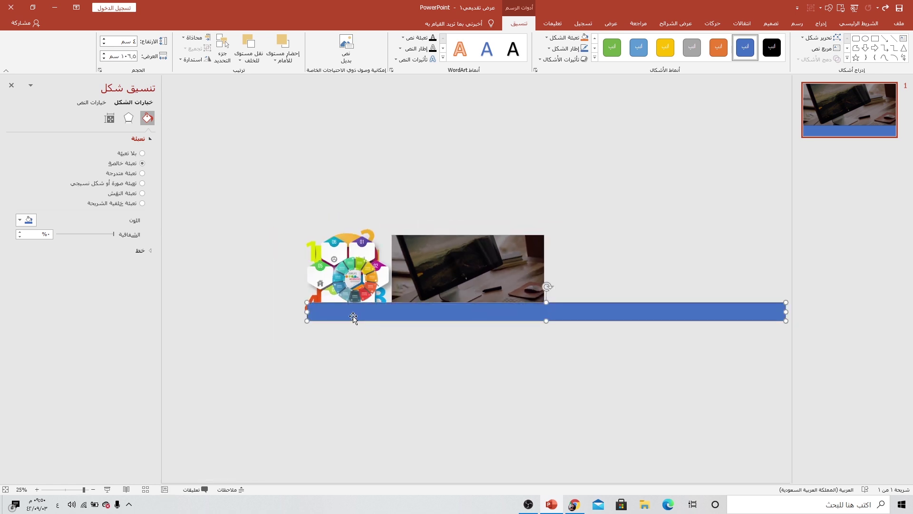
drag(308, 311, 225, 312)
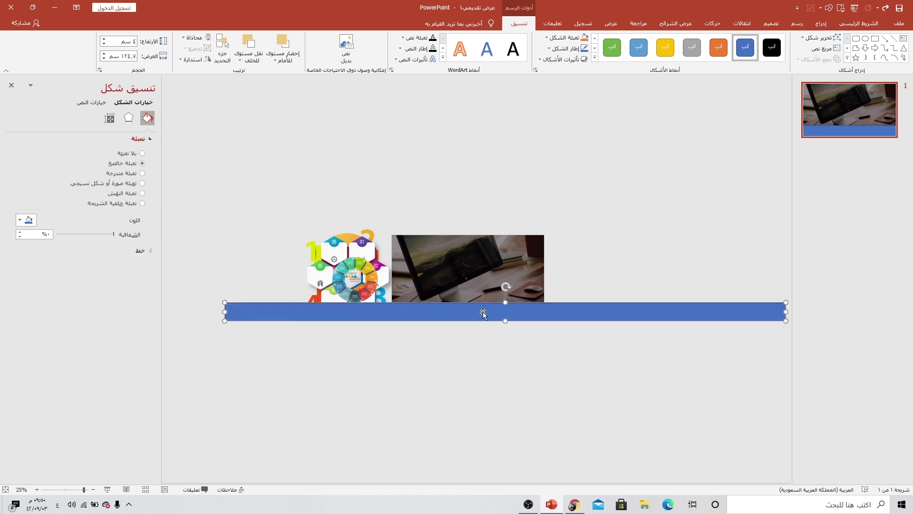
drag(486, 310, 434, 308)
scroll(434, 285, up, 4)
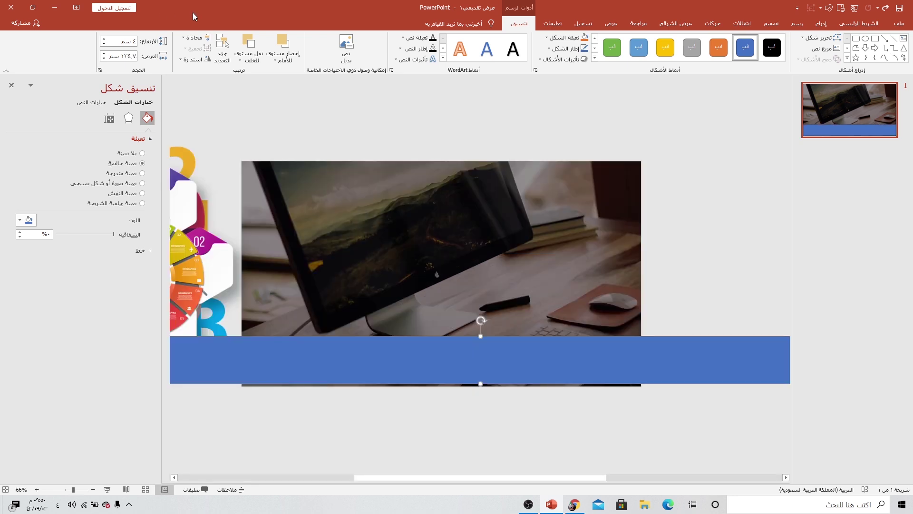
Align the blue band to the slide's bottom and centre it horizontally
click(194, 37)
click(171, 107)
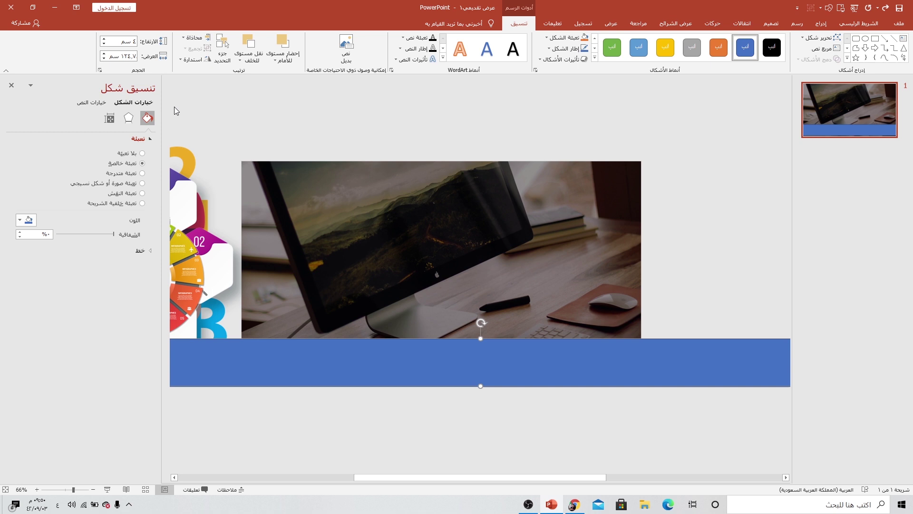
click(194, 37)
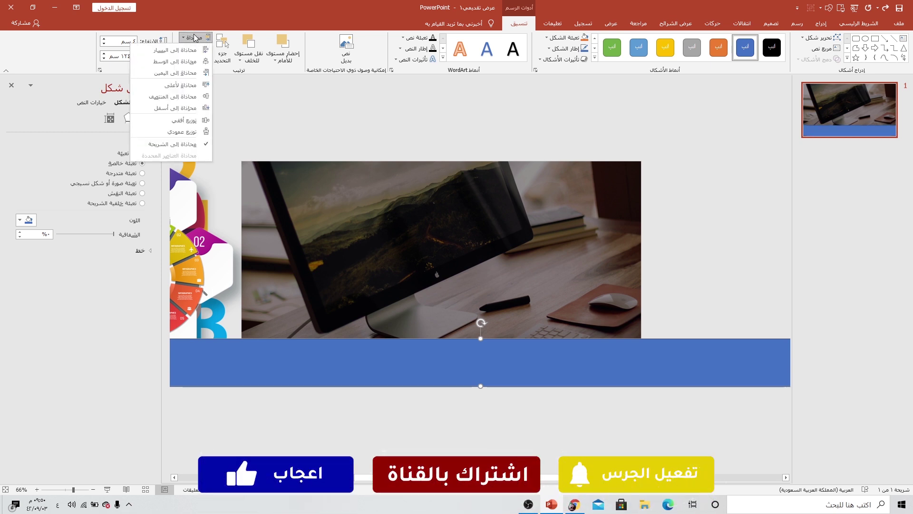
click(171, 61)
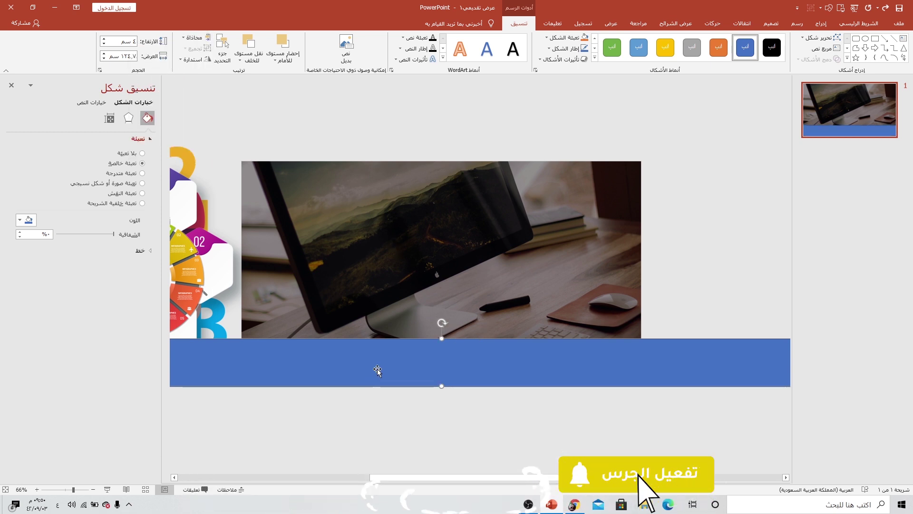
Remove the band's outline, fill it with brown eyedropped from the photo, and set 26% transparency
click(564, 49)
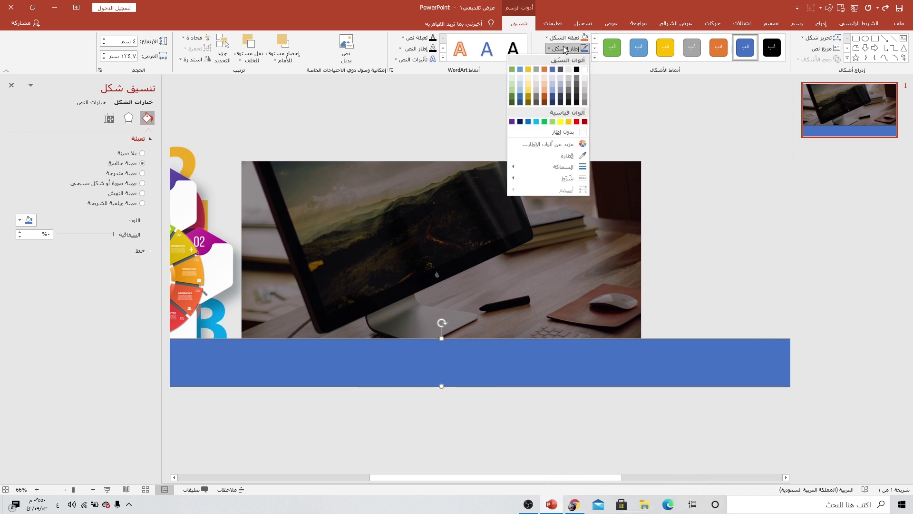
click(564, 132)
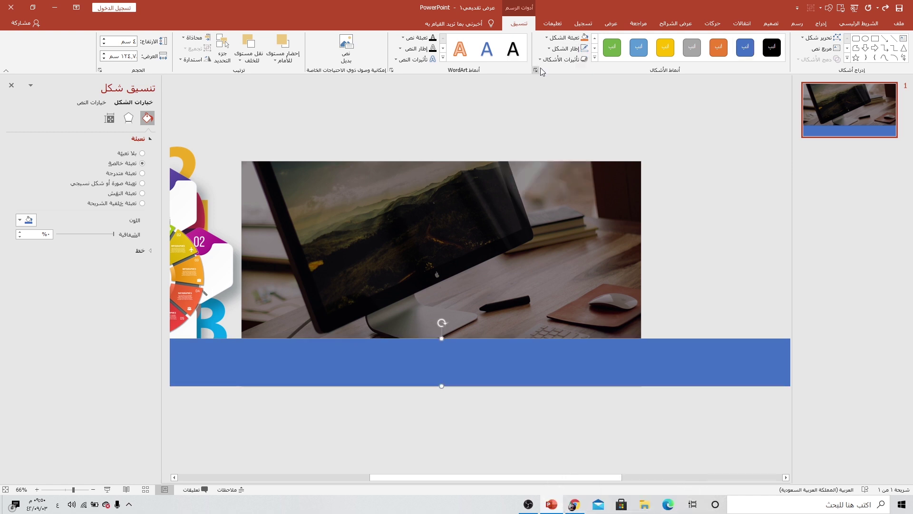
click(563, 38)
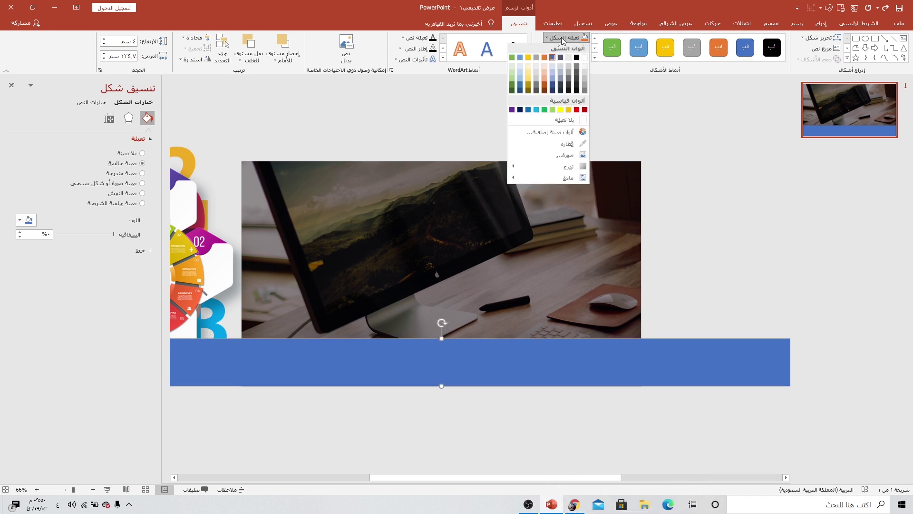
click(566, 145)
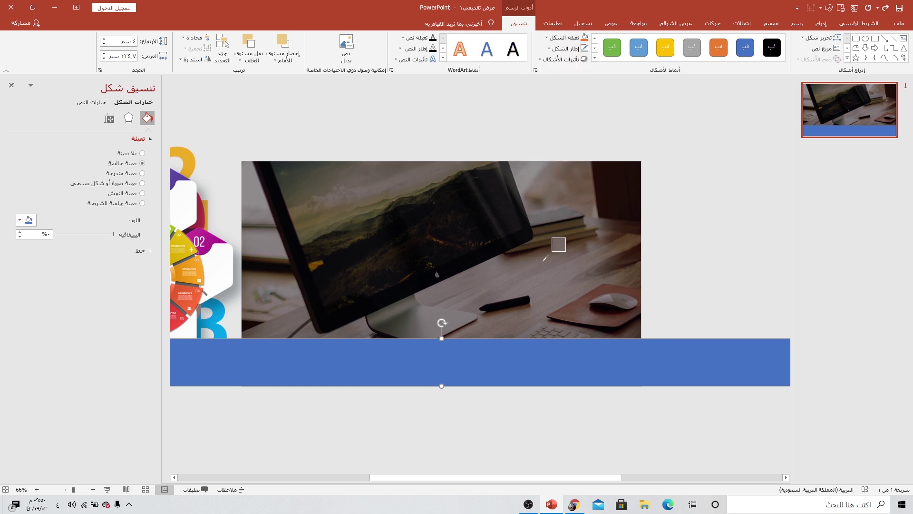
click(579, 303)
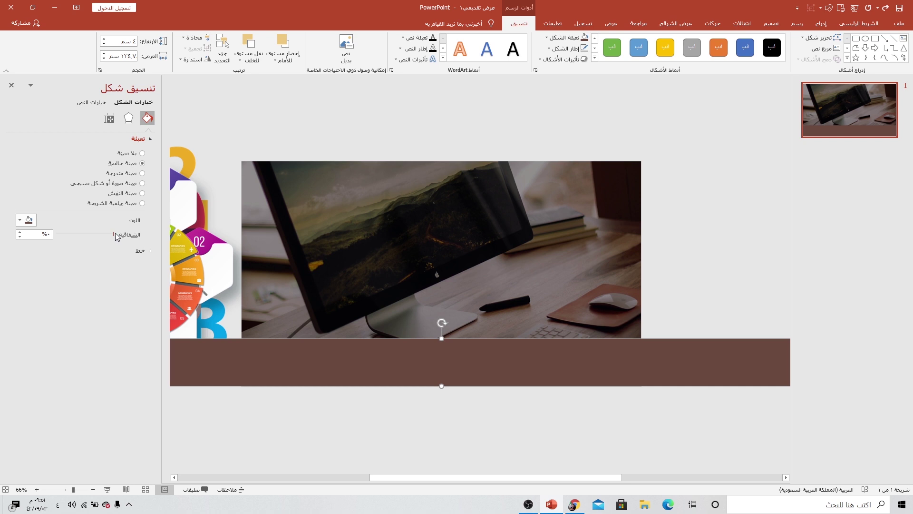
drag(114, 234, 101, 235)
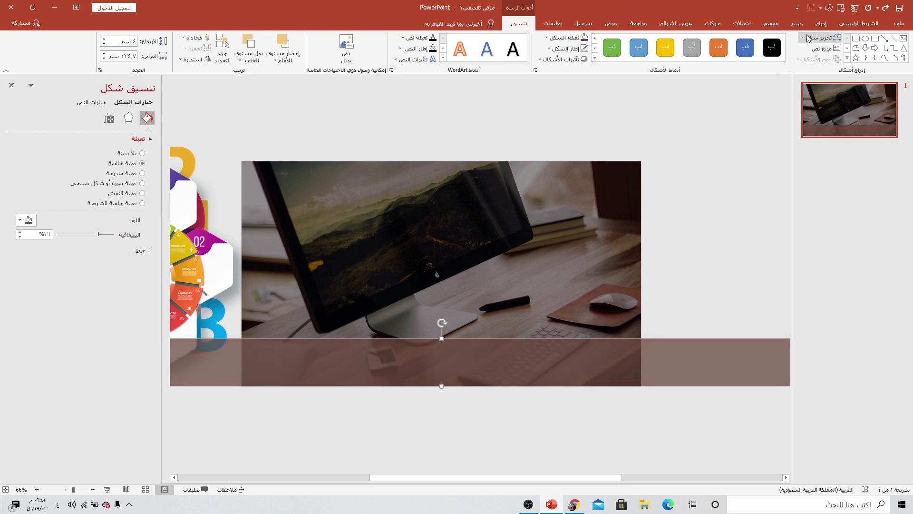
click(821, 23)
click(761, 52)
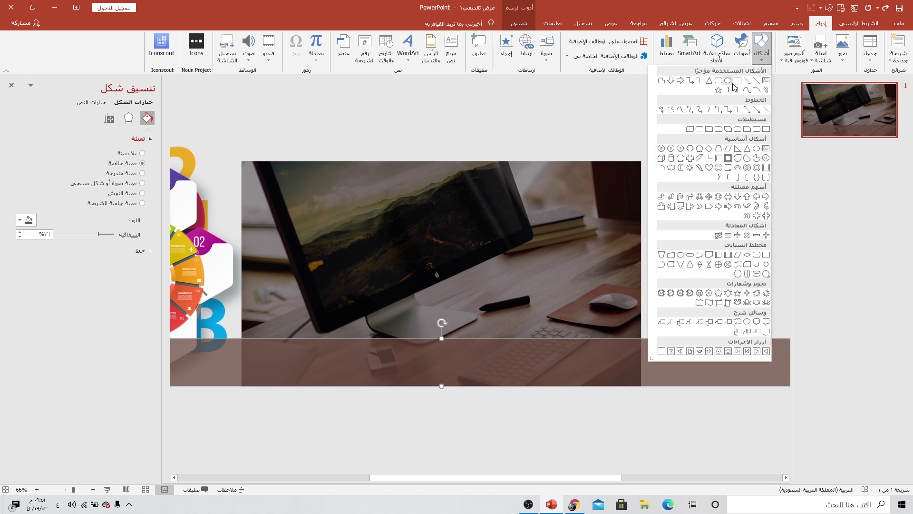
Draw a 4.76 cm circle over the bottom band and centre it horizontally on the slide
click(737, 81)
mouse_move(411, 267)
mouse_down()
mouse_move(467, 315)
mouse_move(434, 318)
mouse_up()
ctrl+scroll(435, 319, up, 5)
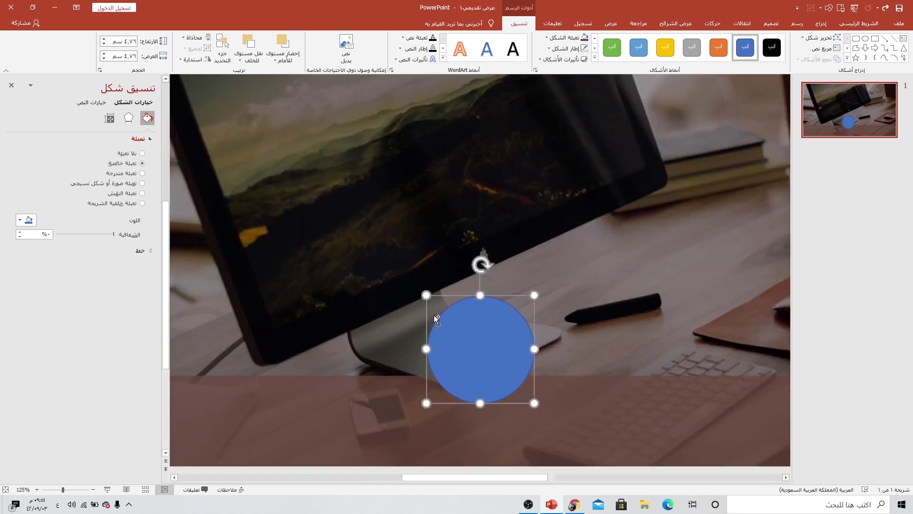
drag(481, 348, 479, 353)
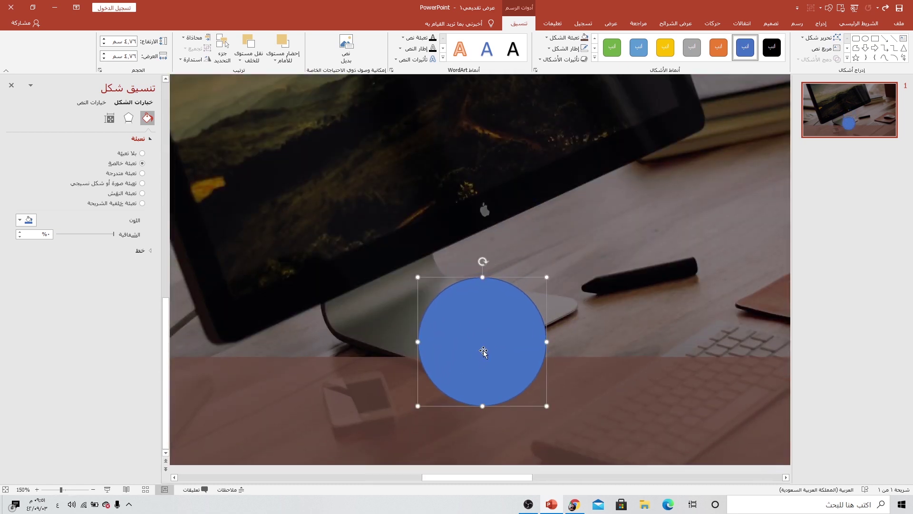
click(193, 37)
click(180, 55)
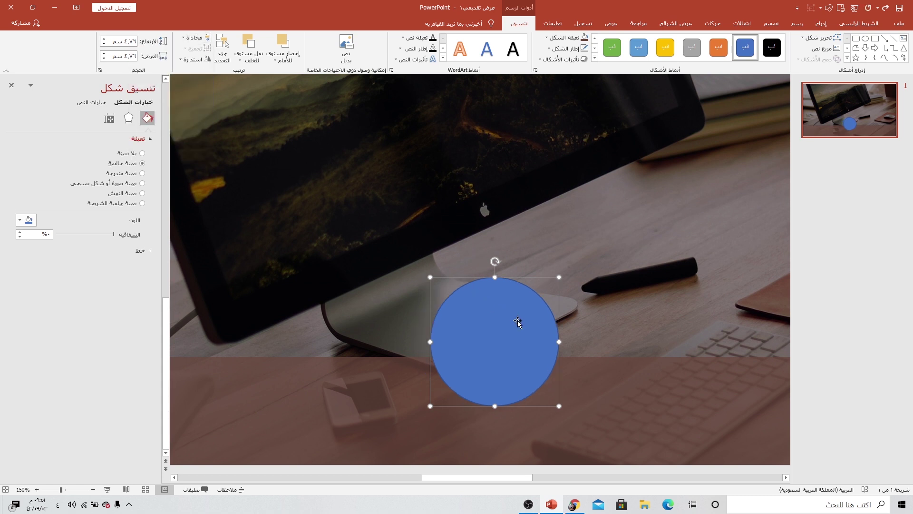
Zoom out and bring up the Insert Shapes gallery again
ctrl+scroll(518, 319, down, 5)
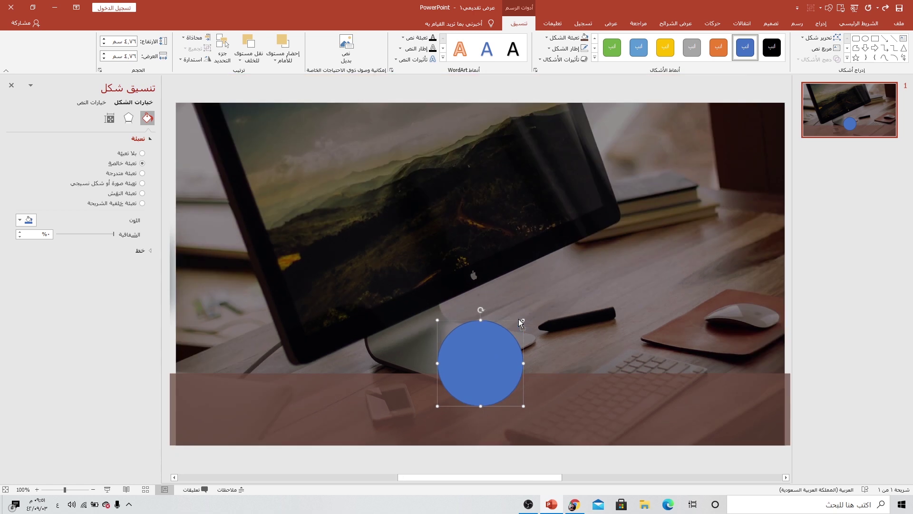
click(821, 23)
click(761, 46)
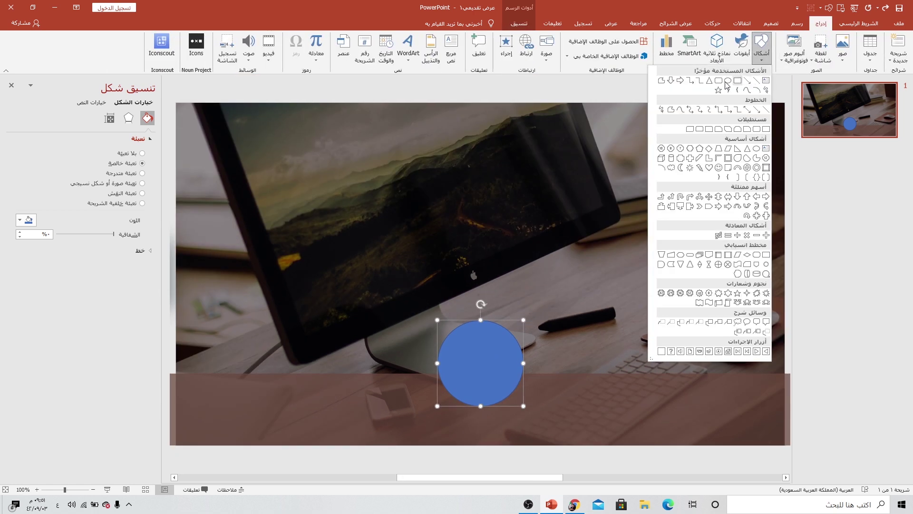
Draw an isosceles triangle, flip it to point downward, and move it onto the circle's lower half
click(747, 148)
drag(360, 345, 441, 415)
drag(404, 387, 385, 371)
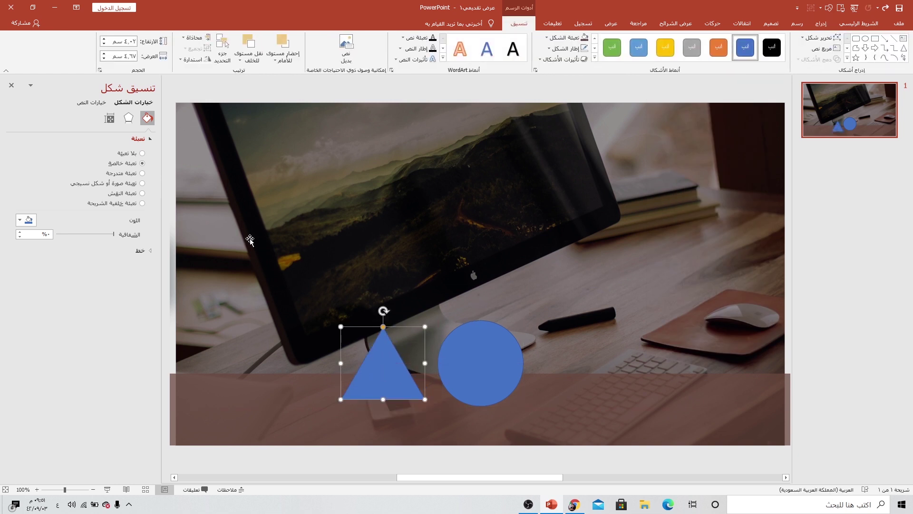
click(188, 59)
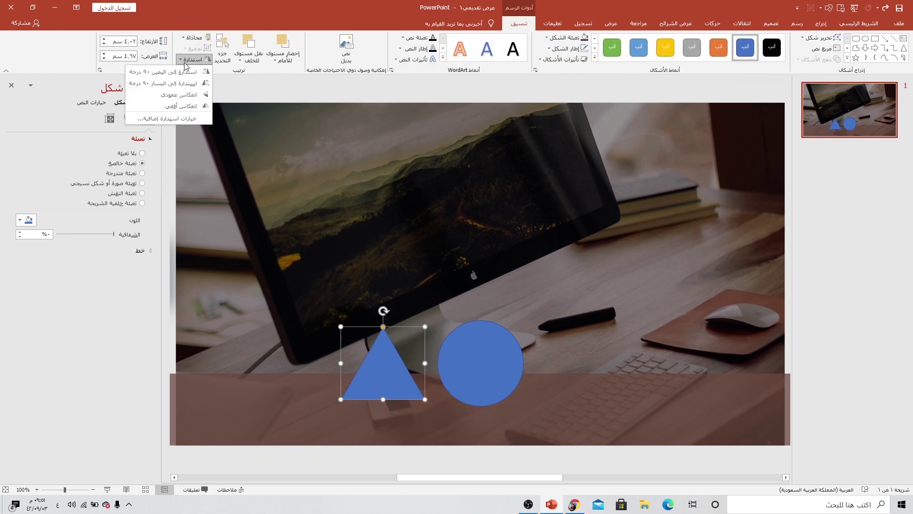
click(180, 95)
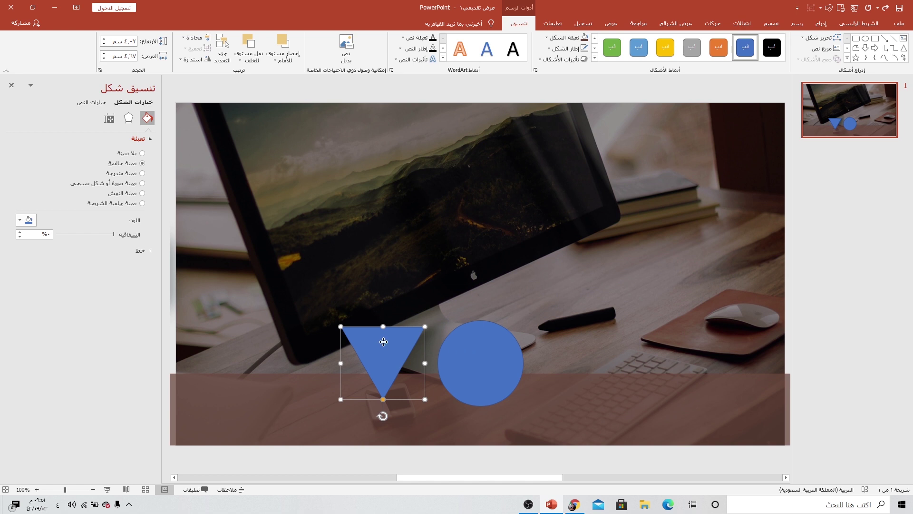
mouse_move(383, 341)
mouse_down()
mouse_move(475, 371)
mouse_move(500, 403)
mouse_up()
ctrl+scroll(495, 381, up, 5)
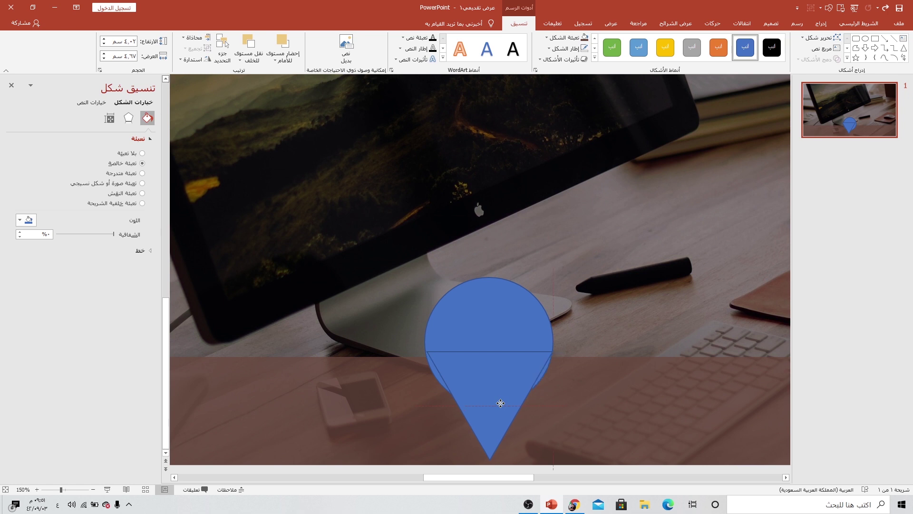
Centre the triangle horizontally, widen it, shorten it to 3.05 cm tall, and send it behind the circle
click(193, 38)
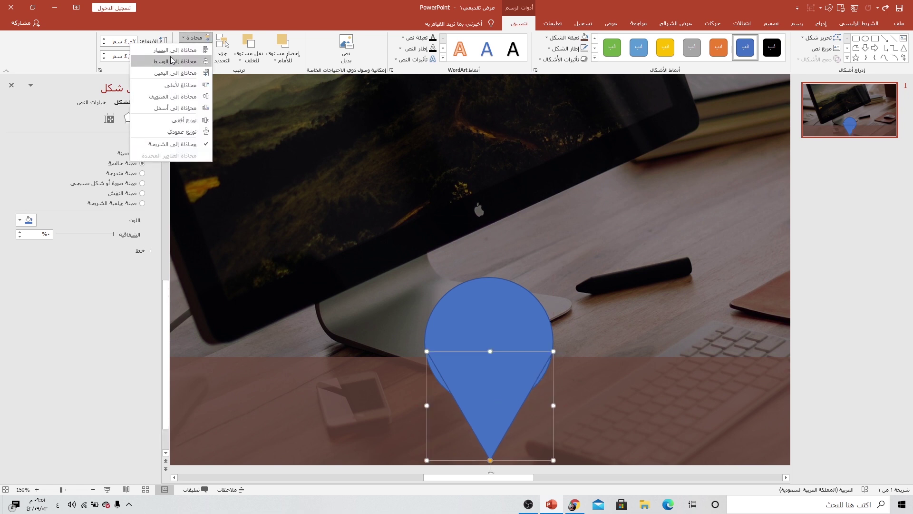
click(172, 61)
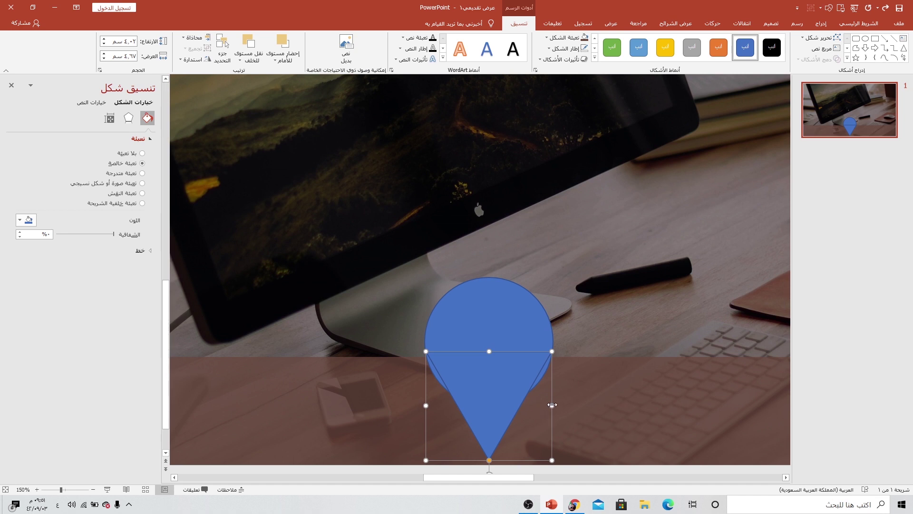
drag(552, 405, 582, 403)
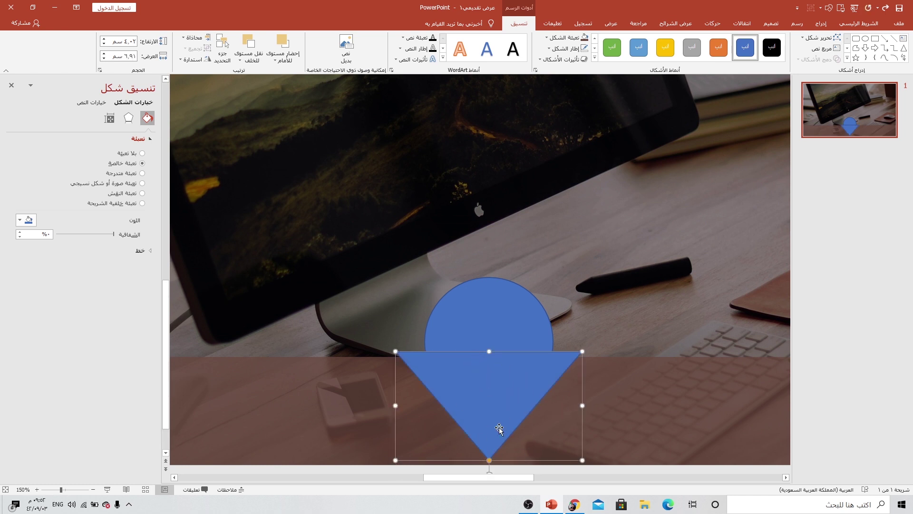
click(487, 351)
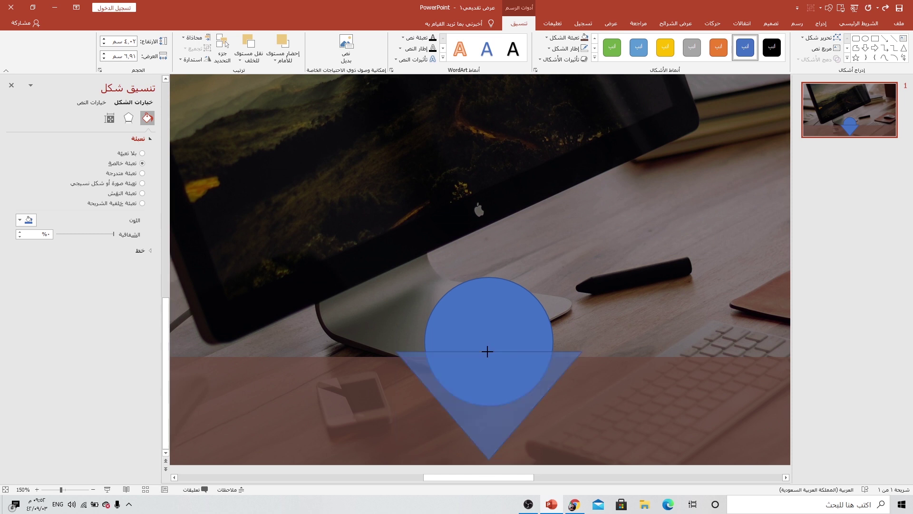
drag(491, 352, 486, 375)
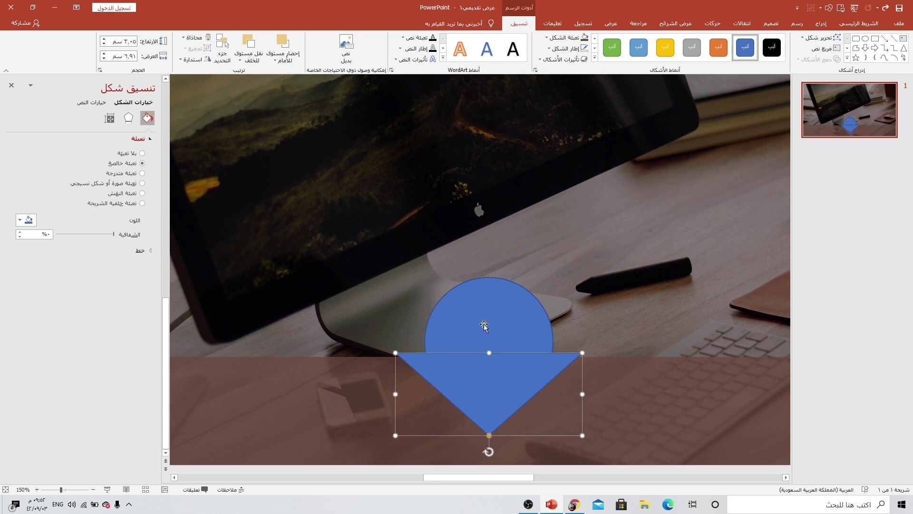
click(251, 60)
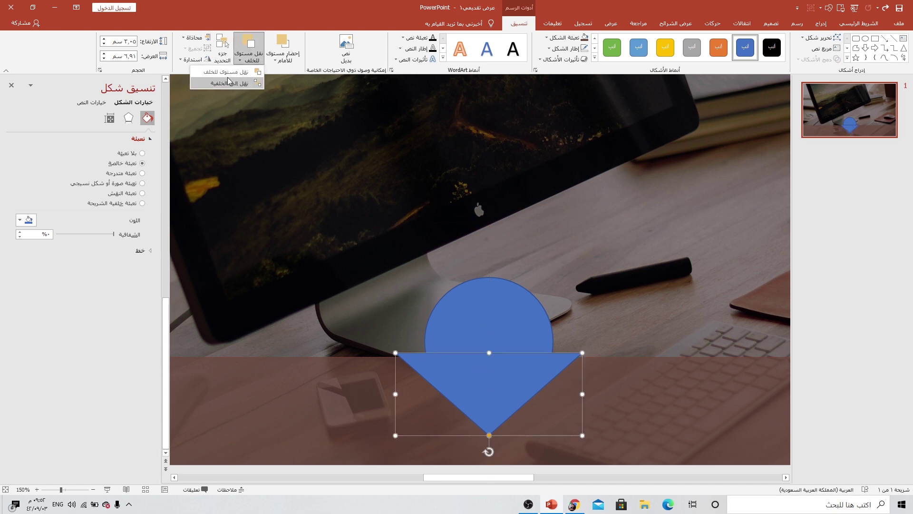
click(230, 71)
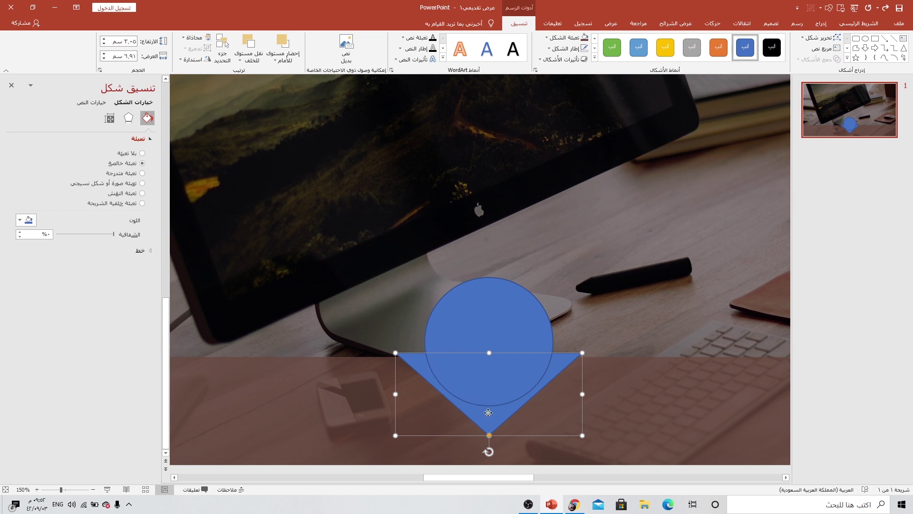
Subtract the inverted triangle from the translucent brown band to cut the V notch
click(618, 379)
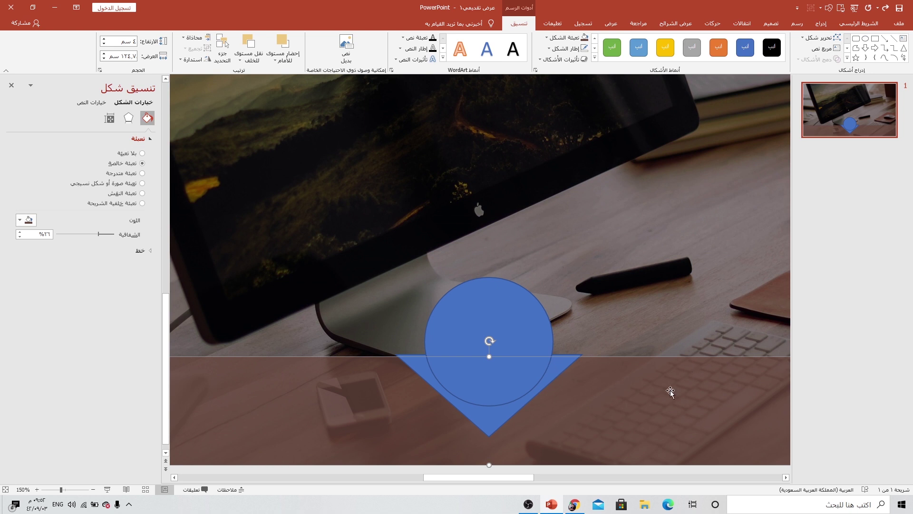
shift+click(559, 368)
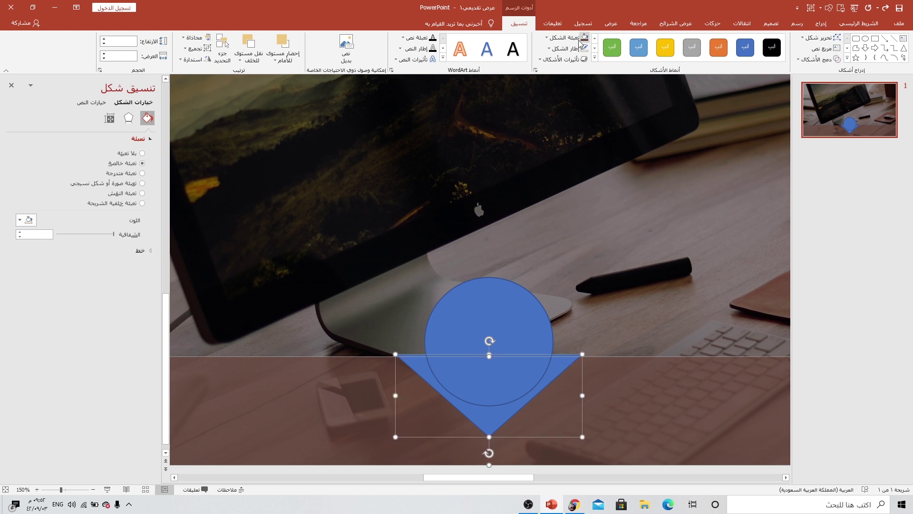
click(817, 59)
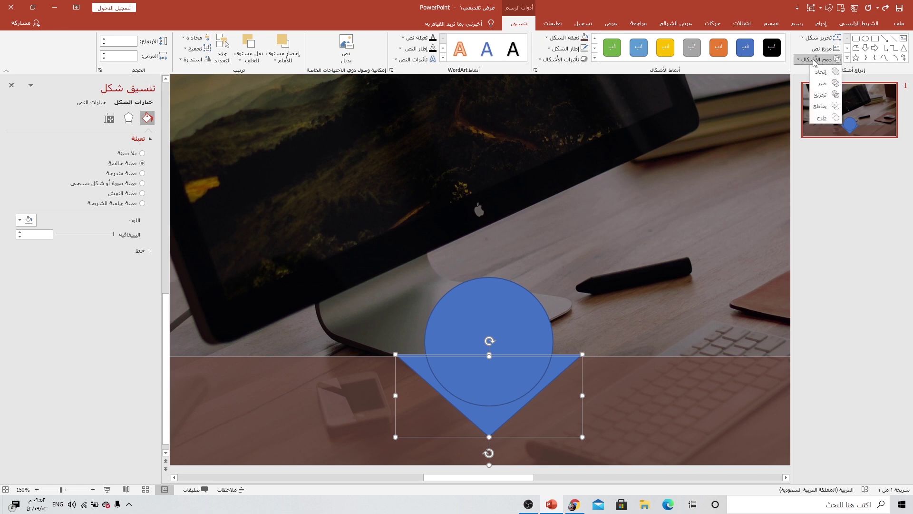
click(823, 115)
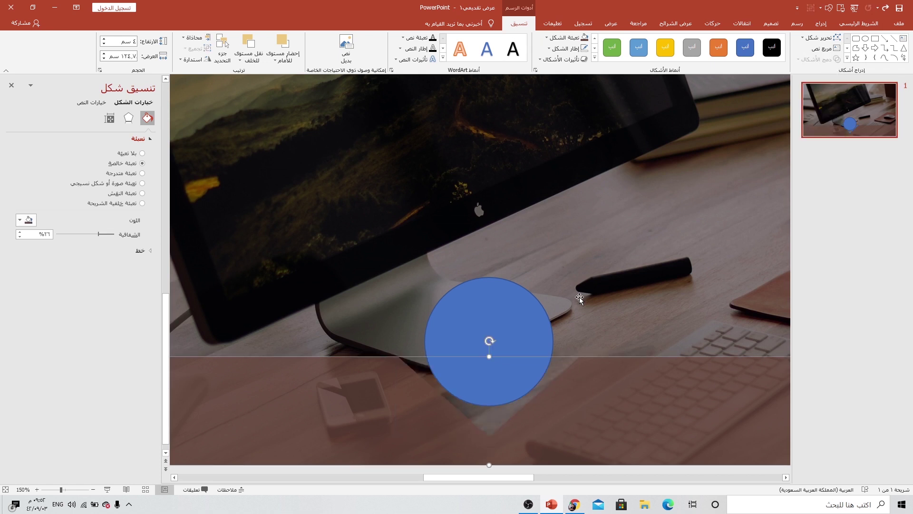
click(808, 37)
Edit the band's points and curve the notch's bottom point into a smooth dip
click(799, 65)
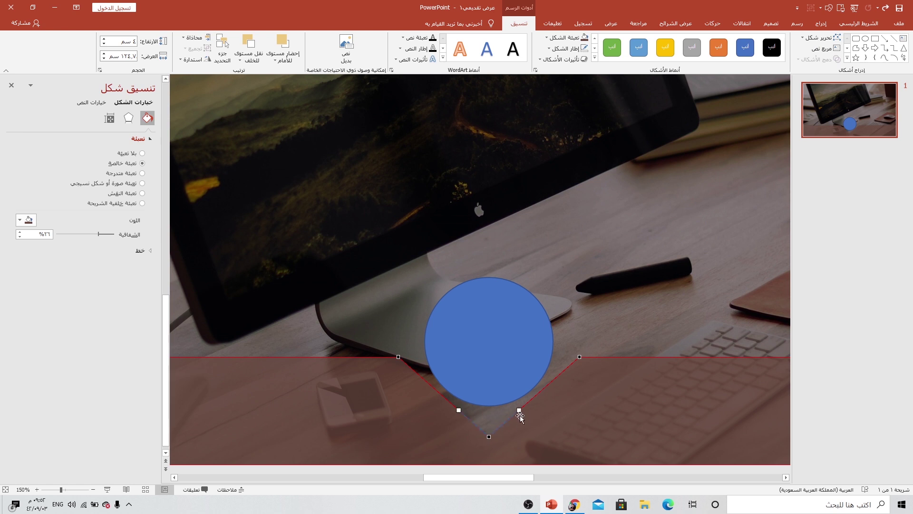
drag(520, 414, 521, 409)
drag(520, 409, 554, 426)
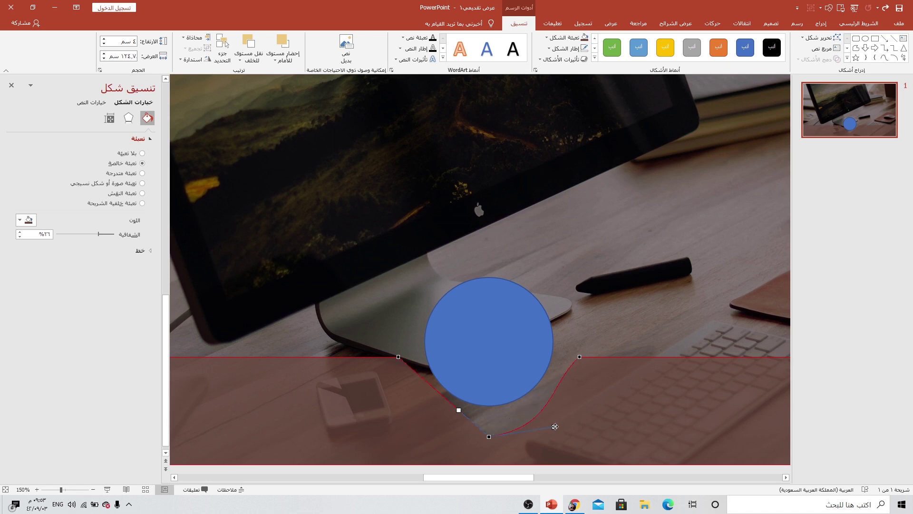
key(Escape)
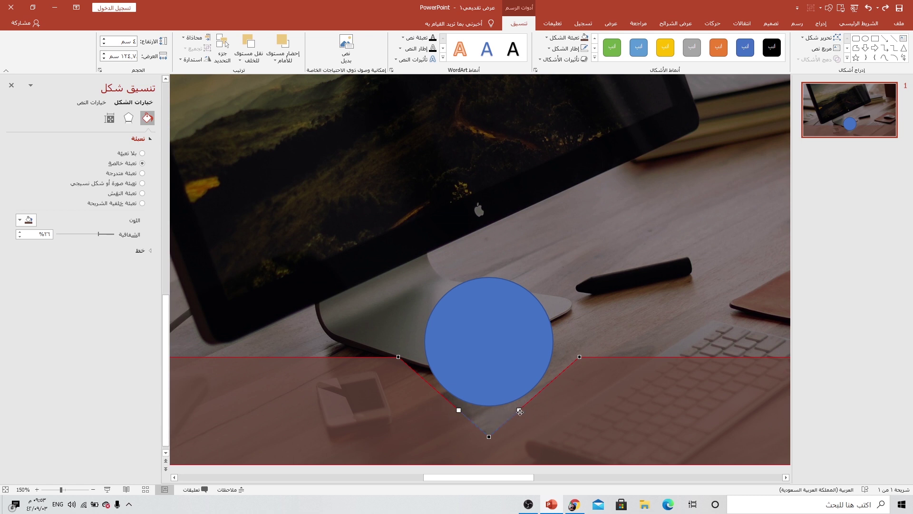
mouse_move(519, 409)
mouse_down()
mouse_move(547, 431)
mouse_move(515, 435)
mouse_up()
mouse_move(515, 435)
mouse_down()
mouse_move(542, 435)
mouse_move(529, 436)
mouse_up()
drag(529, 436, 529, 437)
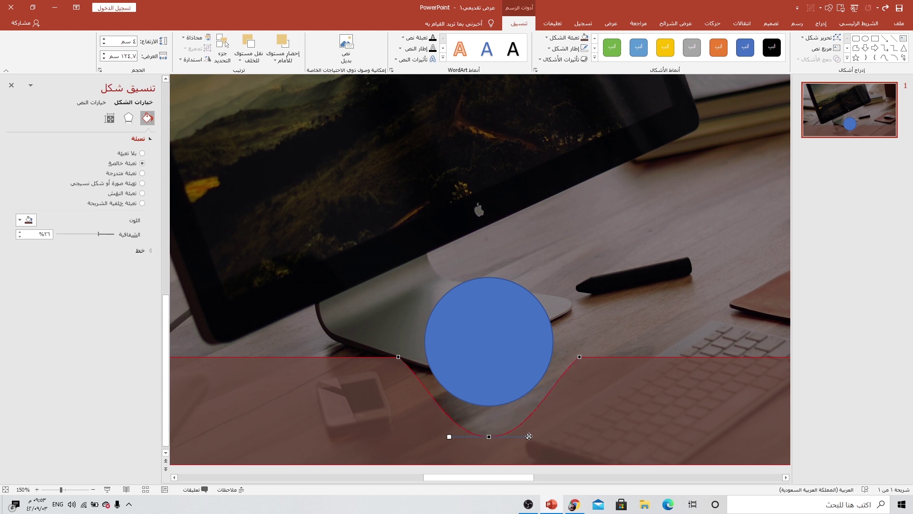
Smooth the notch's upper-right and upper-left corners into curves
click(579, 356)
drag(549, 384, 552, 364)
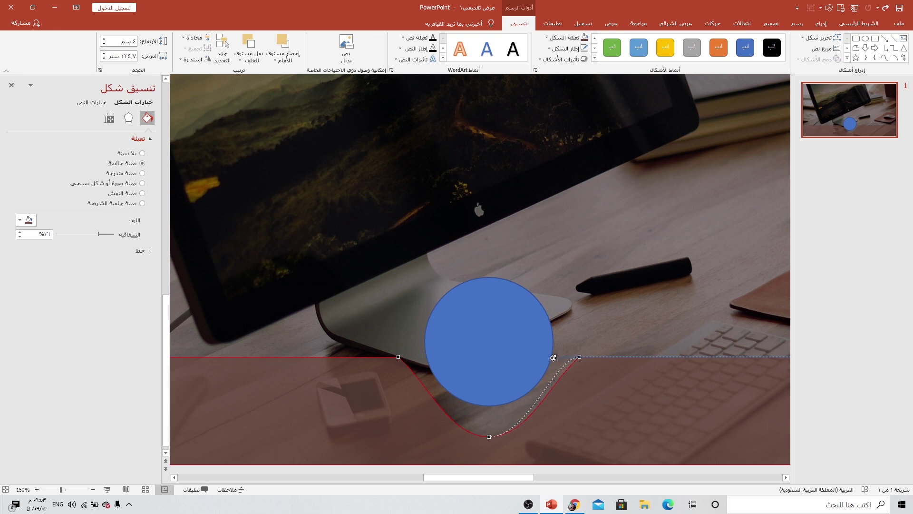
drag(551, 356, 552, 356)
click(397, 356)
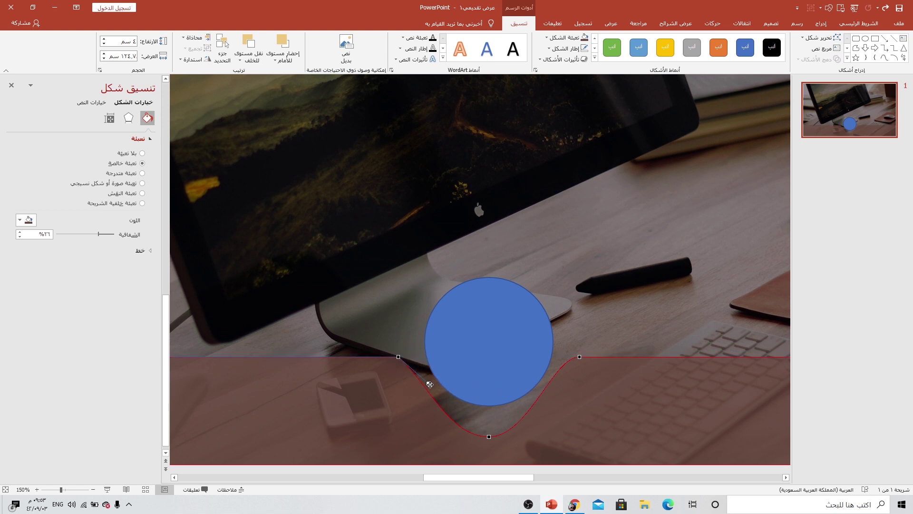
drag(430, 385, 425, 356)
Give the brown band a downward outer shadow, less transparent and slightly farther out
click(612, 376)
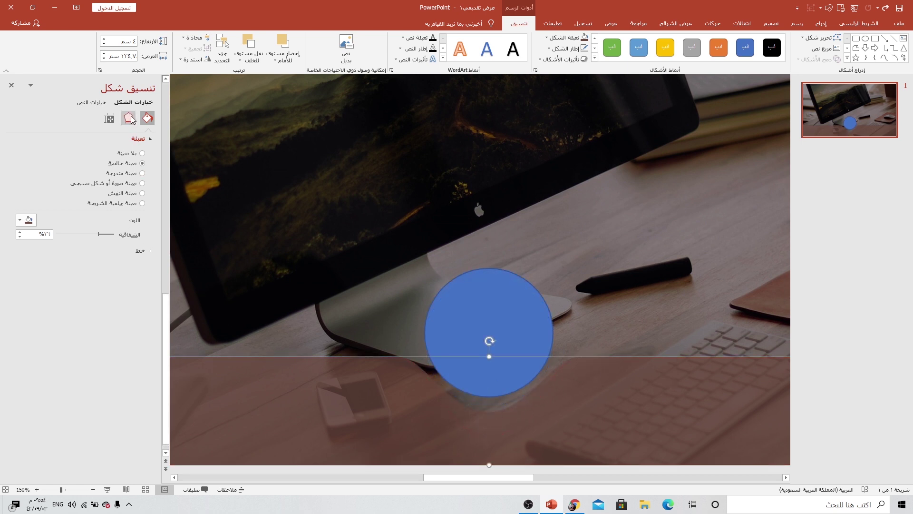
click(128, 117)
click(151, 143)
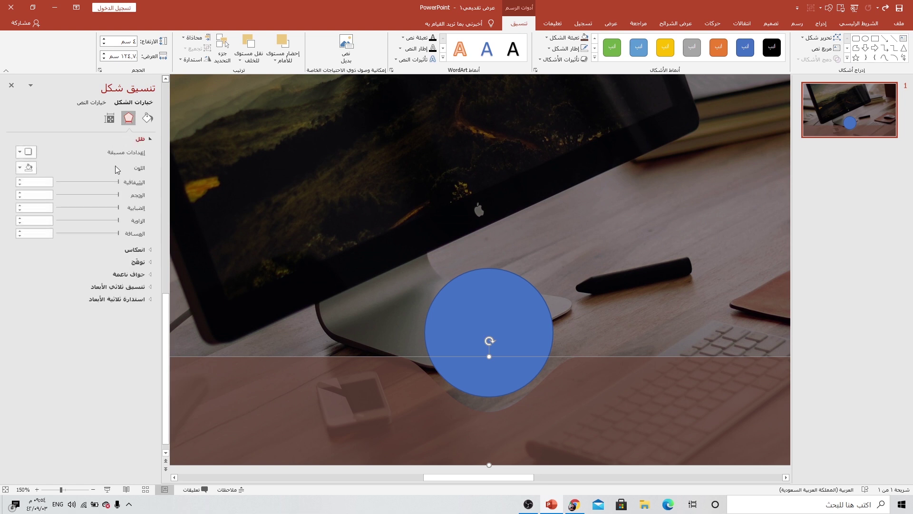
click(21, 152)
click(39, 268)
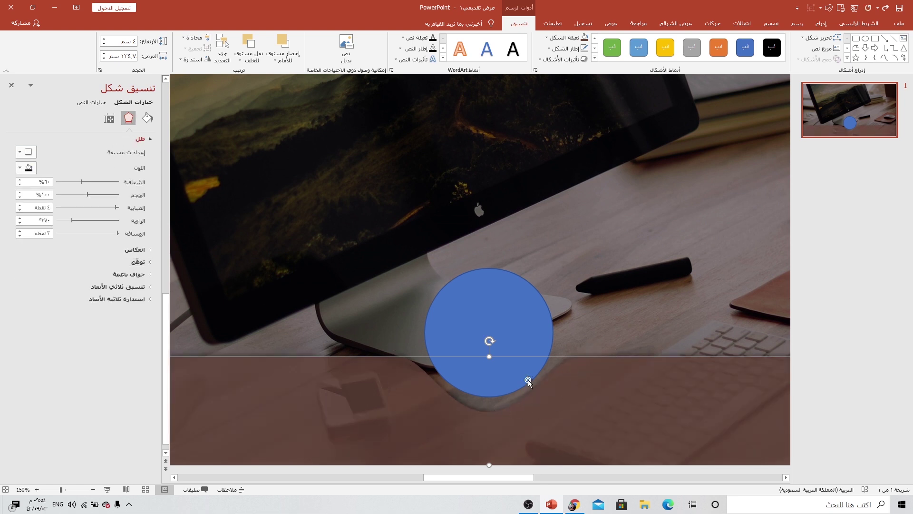
drag(82, 182, 101, 181)
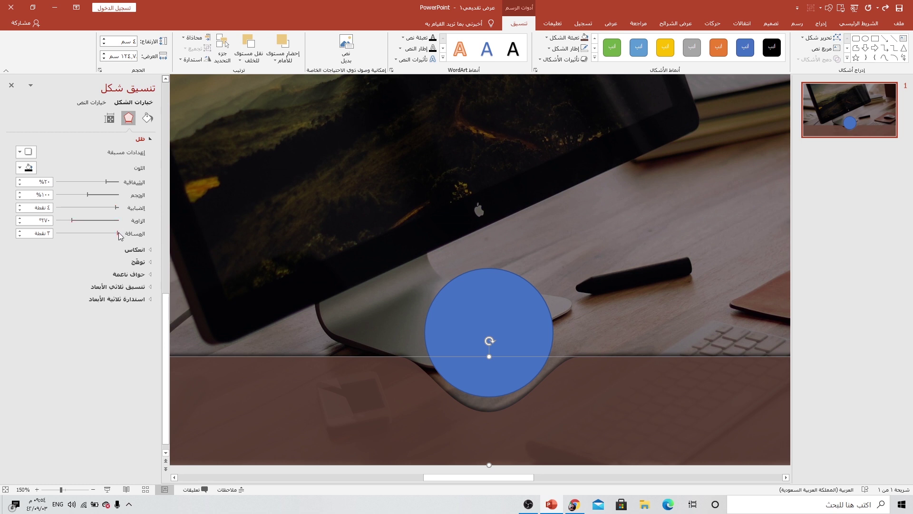
drag(119, 236, 119, 237)
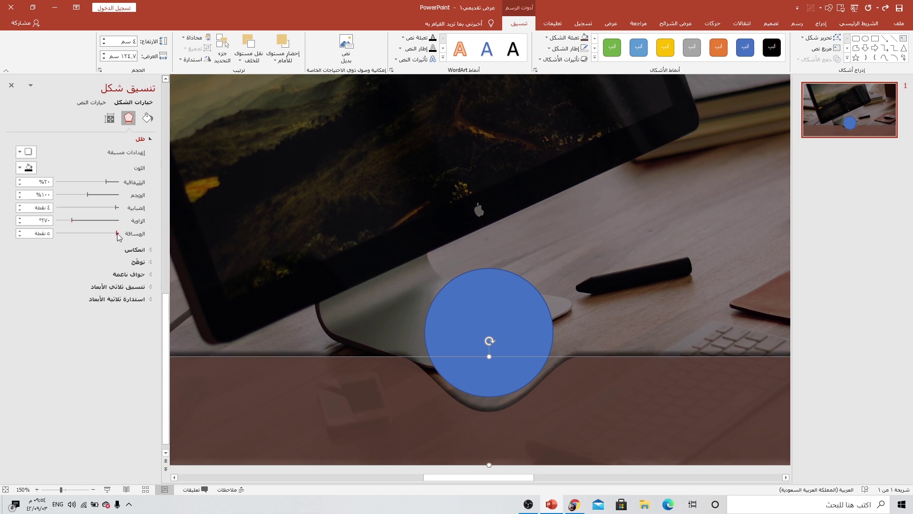
Drag the blue circle to the left end of the brown band and clear the selection
ctrl+scroll(433, 402, down, 5)
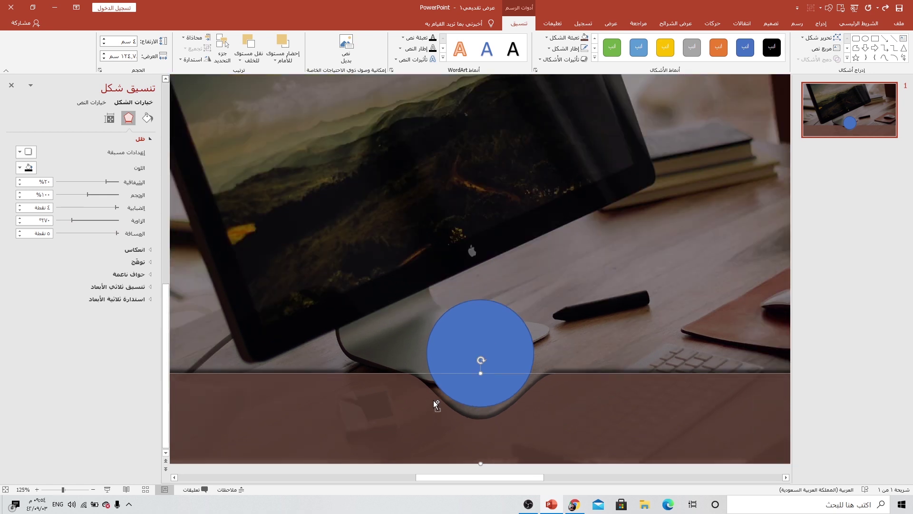
click(434, 401)
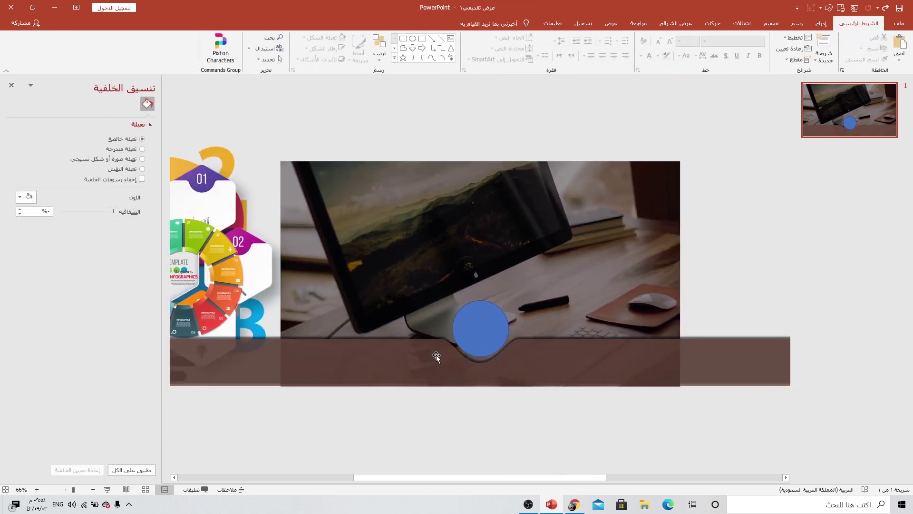
click(523, 364)
ctrl+scroll(486, 380, up, 1)
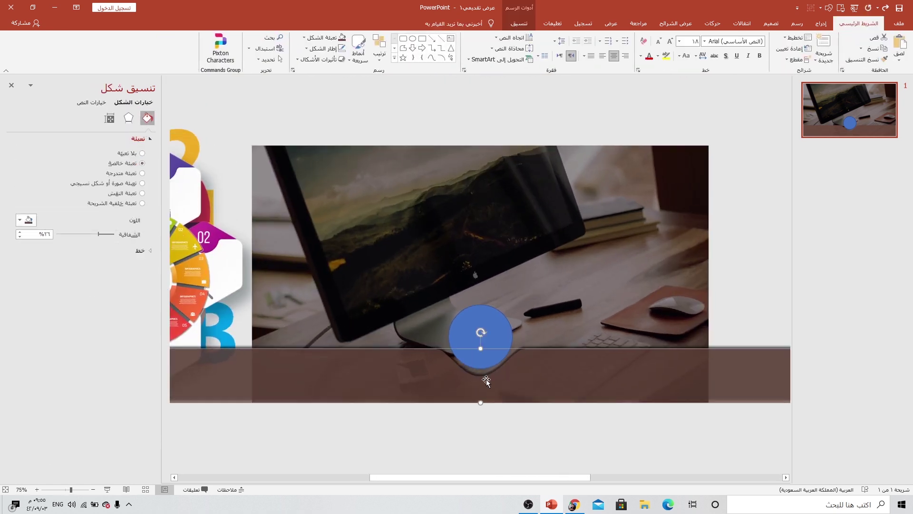
click(498, 333)
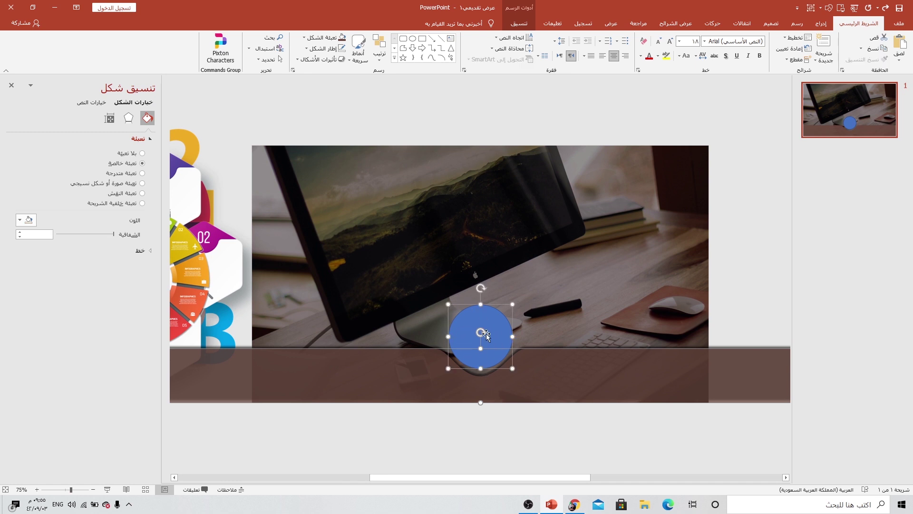
drag(573, 372, 404, 380)
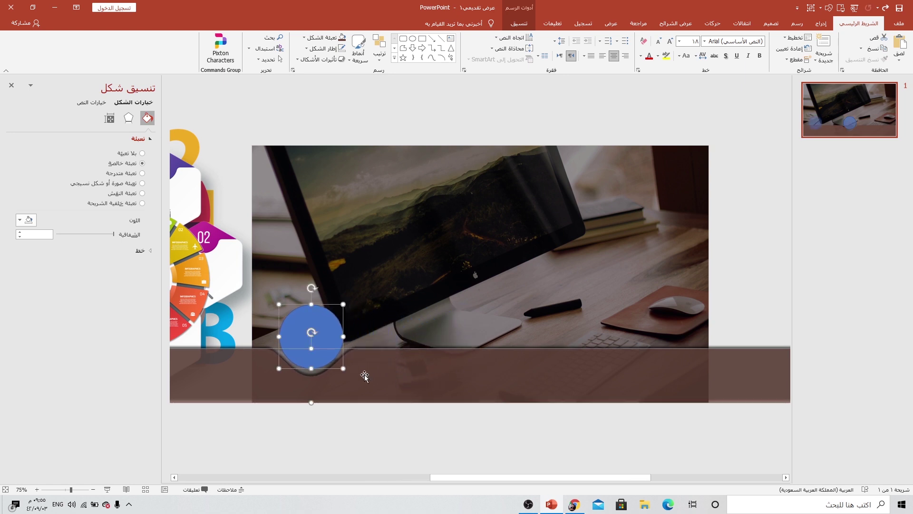
click(370, 437)
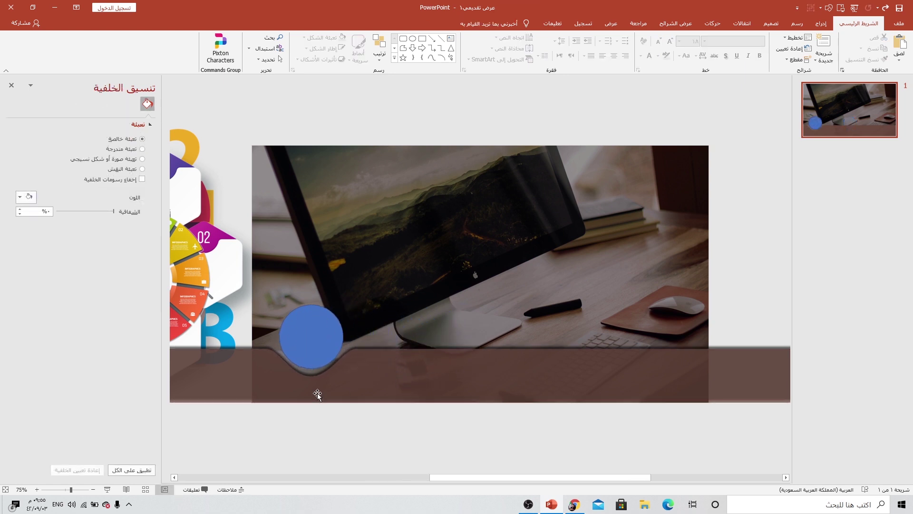
click(820, 22)
Insert the pie chart, Venn circles, dart target, crosshair and gauge icons from the Analytics category
click(741, 42)
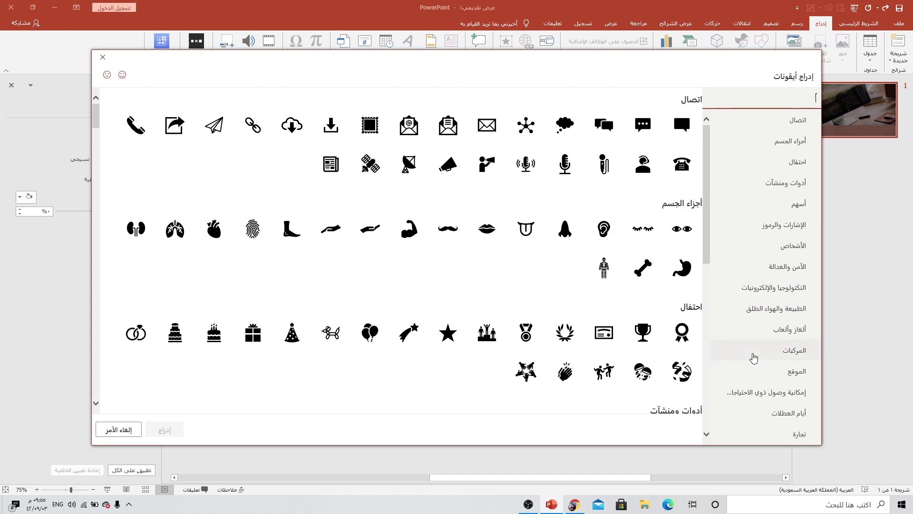
scroll(763, 358, down, 2)
scroll(770, 357, down, 3)
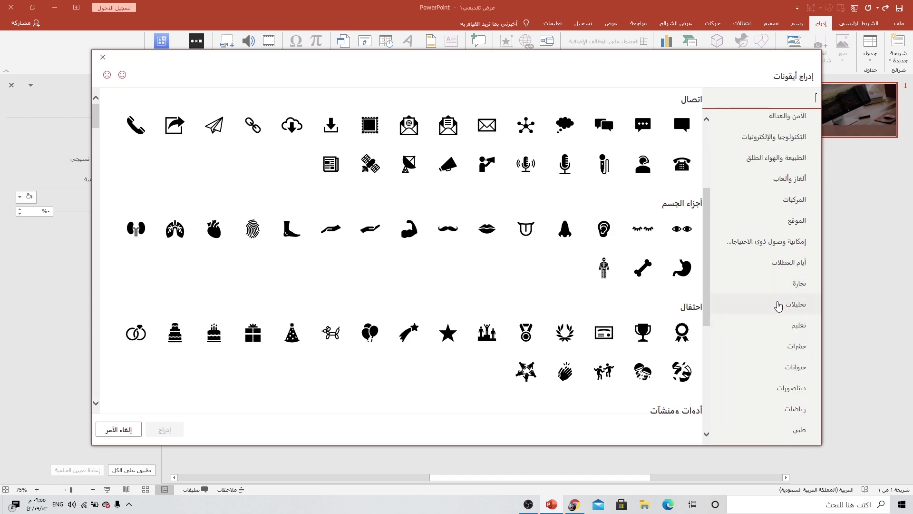
click(778, 304)
click(691, 162)
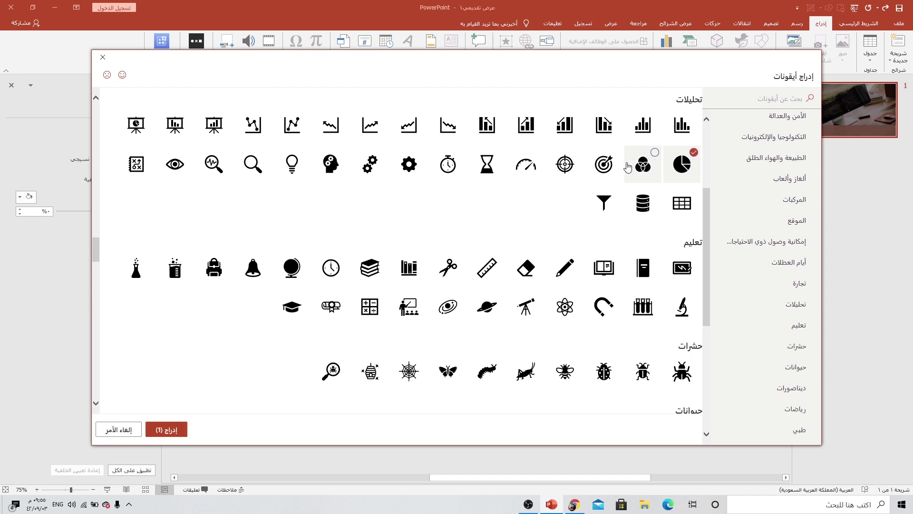
click(646, 164)
click(600, 165)
click(563, 165)
click(540, 166)
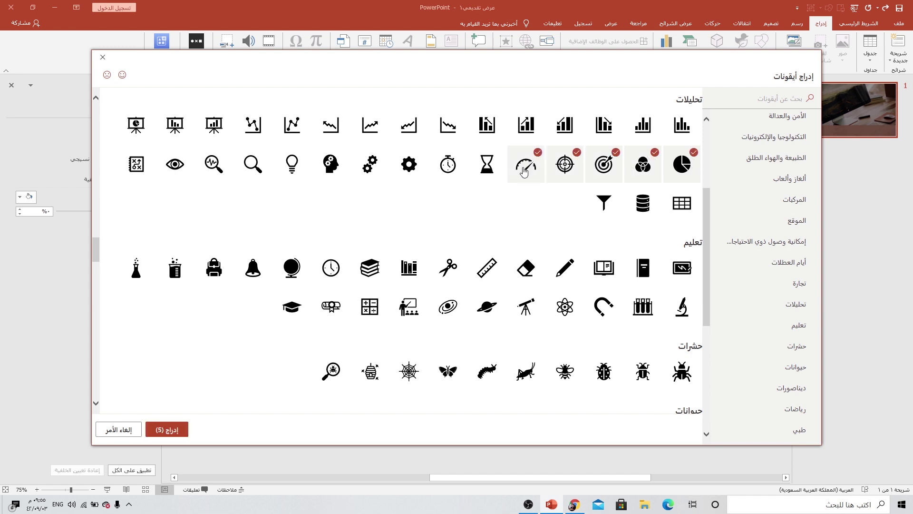
click(164, 428)
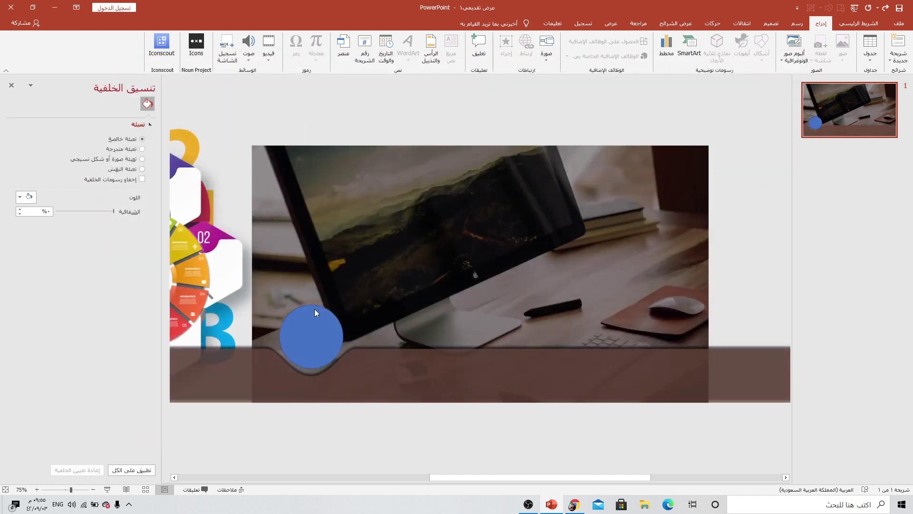
click(636, 37)
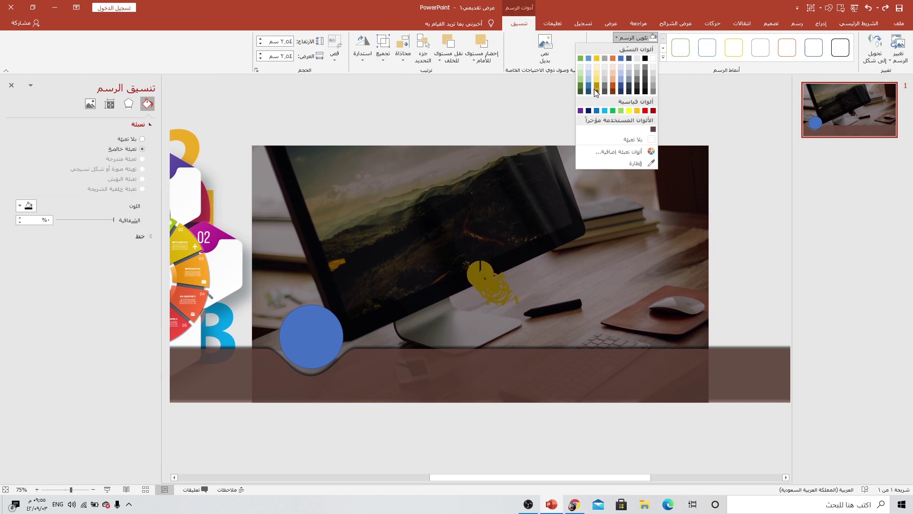
Colour the icons yellow and spread them along the band, the pie chart under the blue circle
click(595, 81)
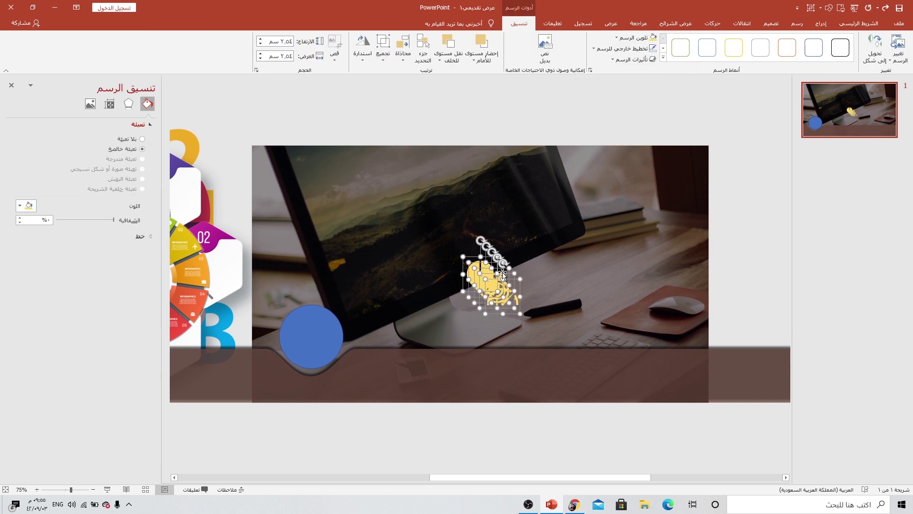
drag(497, 297, 473, 315)
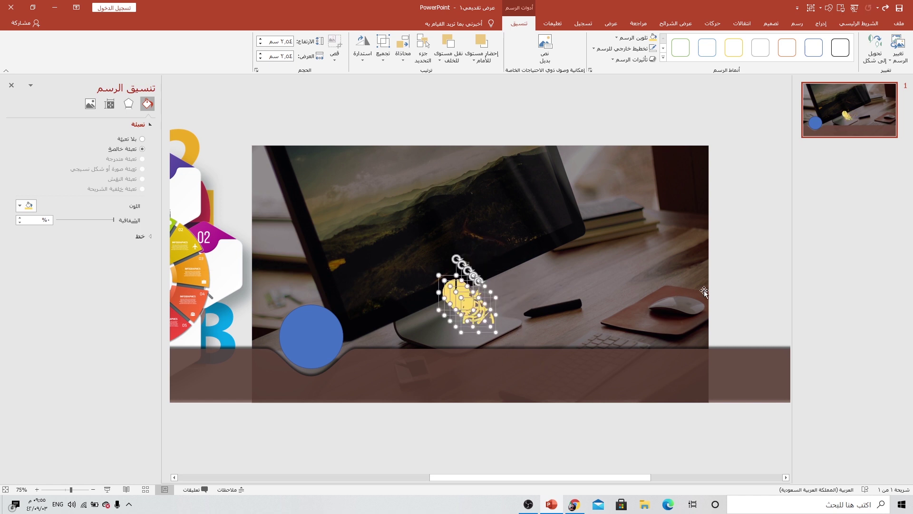
click(476, 281)
drag(494, 328, 672, 378)
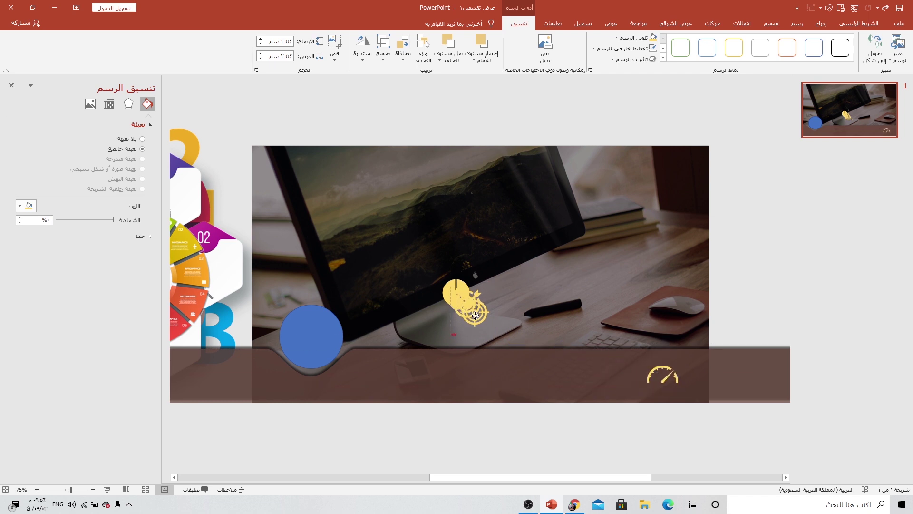
drag(456, 304, 582, 369)
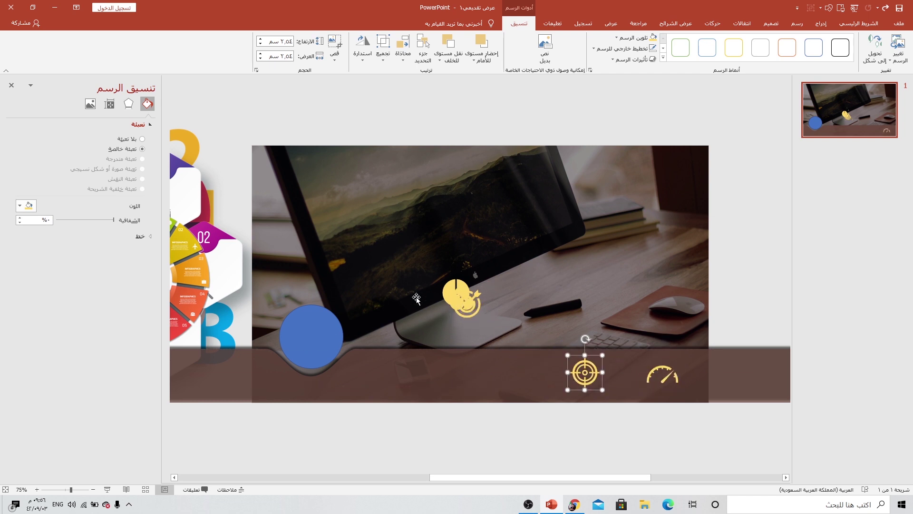
drag(472, 305, 498, 375)
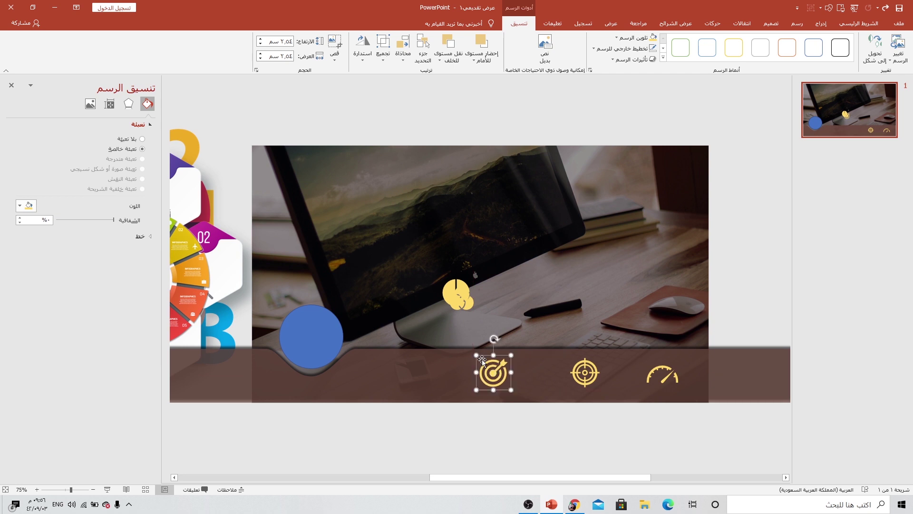
drag(463, 302, 406, 371)
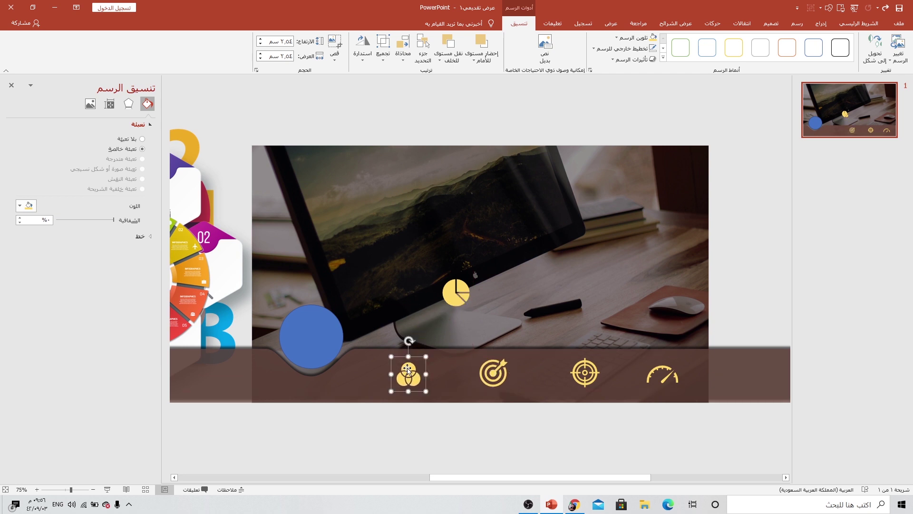
drag(450, 294, 304, 375)
Align the tops of the five icons and distribute them evenly across the band
shift+click(414, 378)
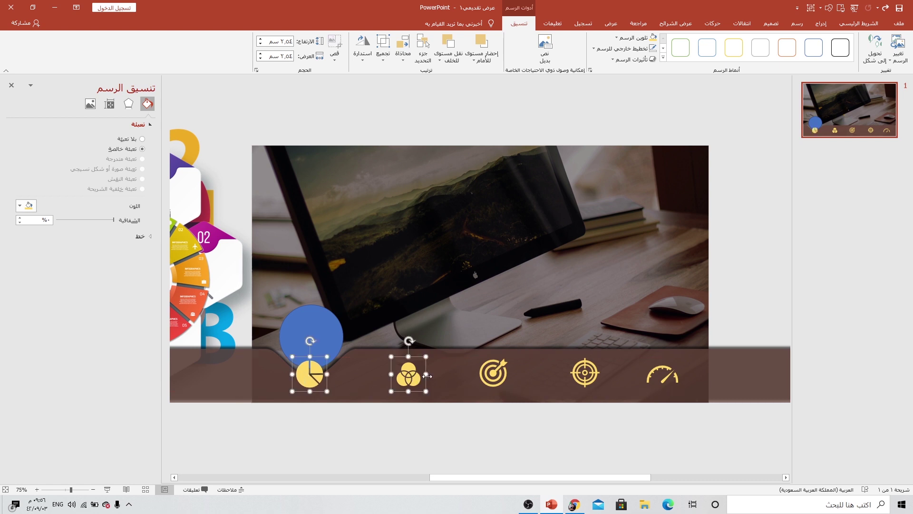
shift+click(499, 377)
shift+click(586, 373)
shift+click(666, 379)
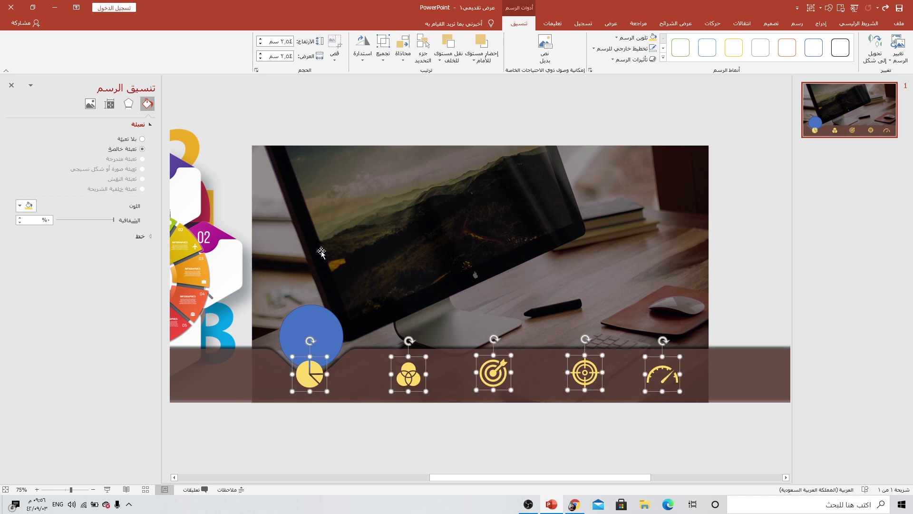
click(402, 53)
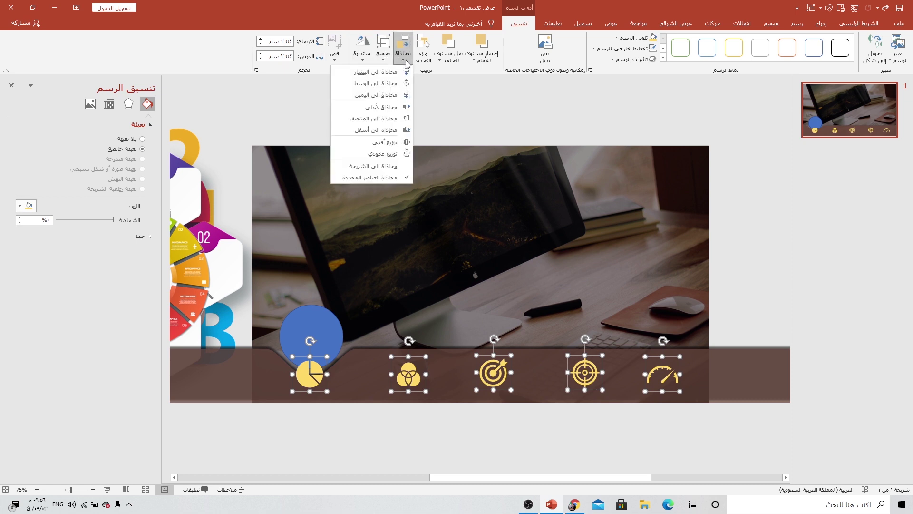
click(375, 107)
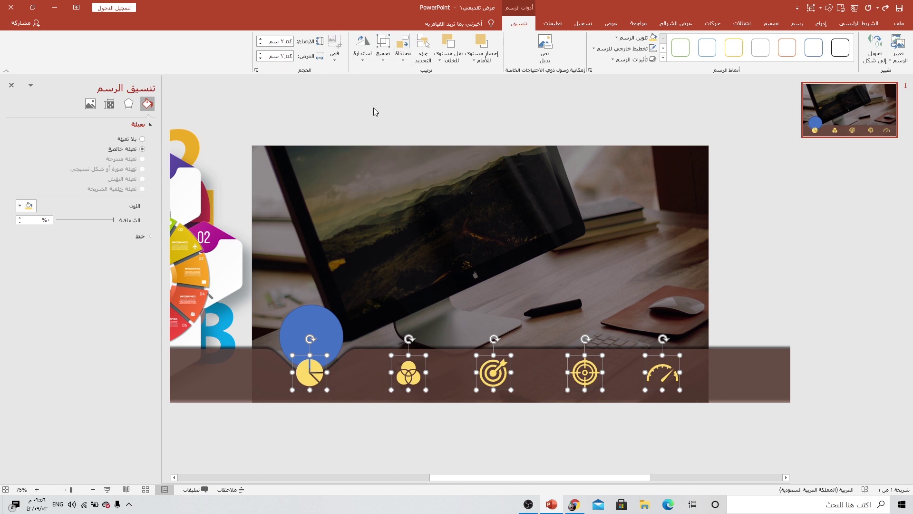
click(403, 53)
click(389, 143)
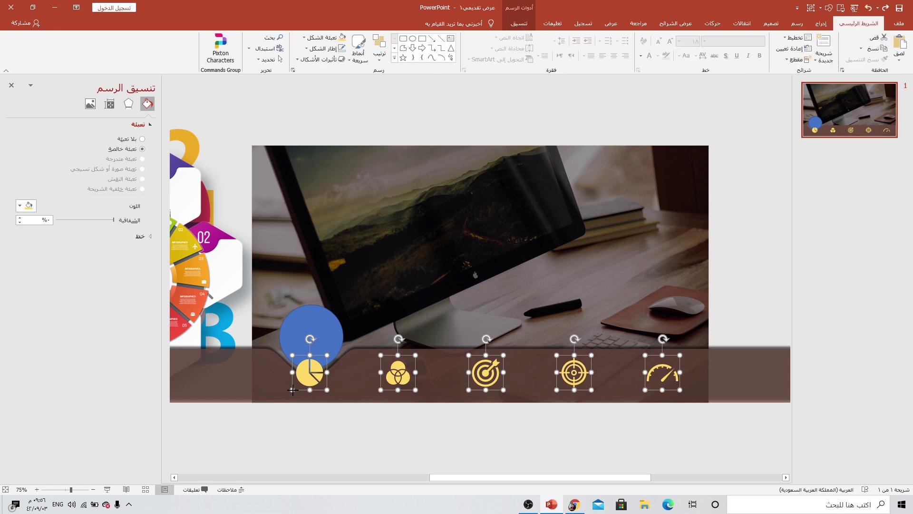
Enlarge the five icons and start dragging a copy of the row below the slide
drag(292, 390, 283, 395)
drag(483, 378, 489, 376)
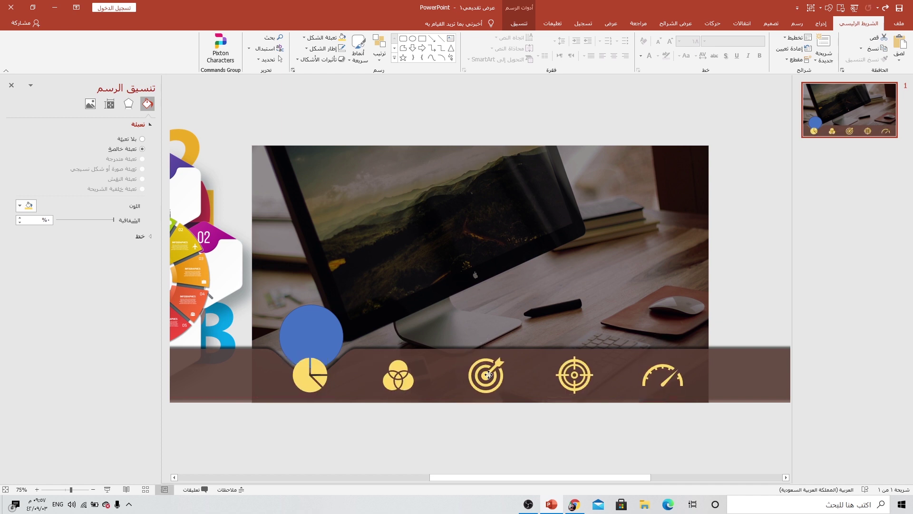
drag(489, 375, 489, 374)
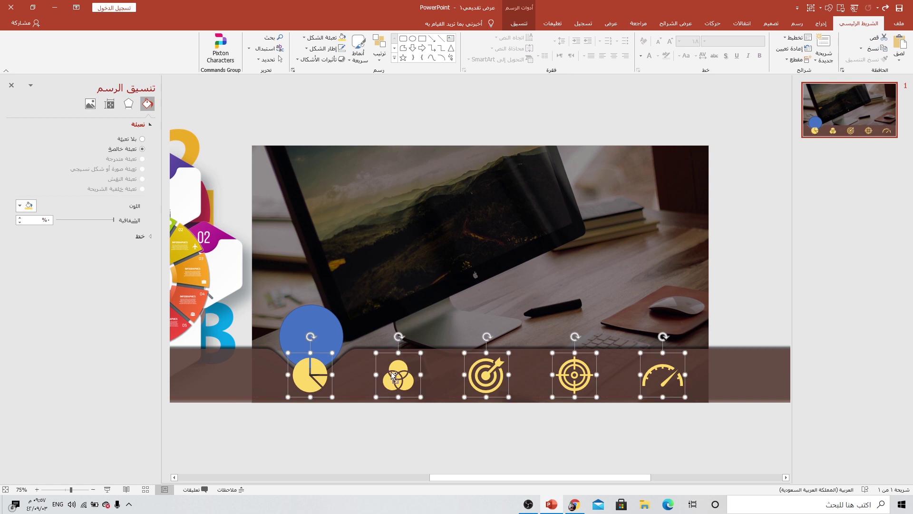
drag(393, 378, 397, 427)
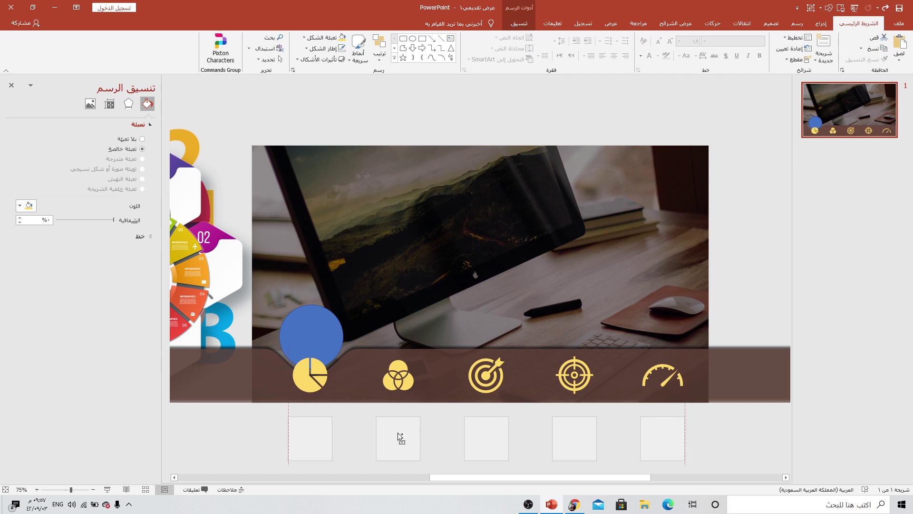
Drop the icon-row copy below the slide and move the blue circle onto its pie-chart icon
drag(397, 429, 397, 432)
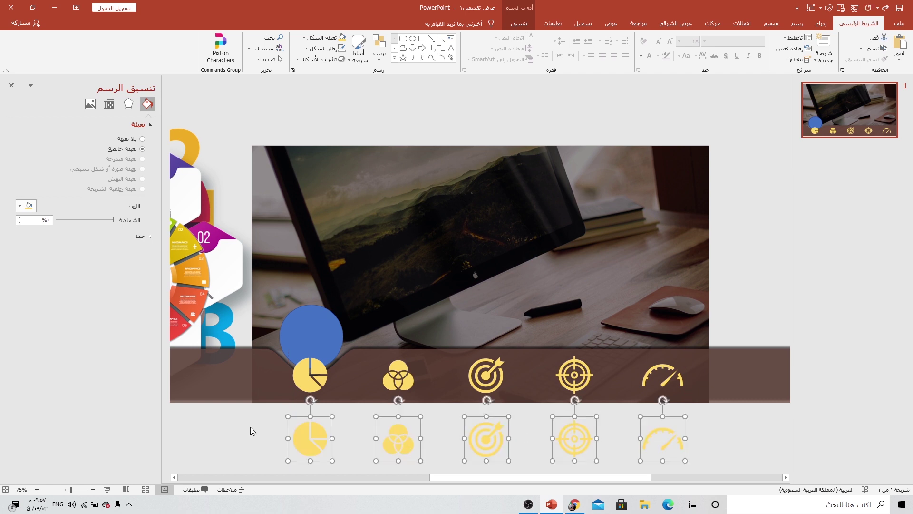
click(250, 427)
click(323, 315)
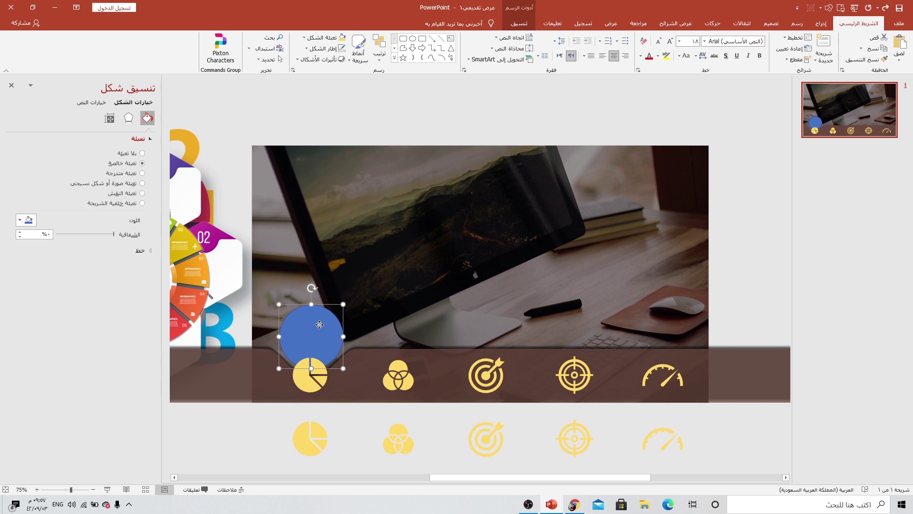
drag(319, 324, 320, 427)
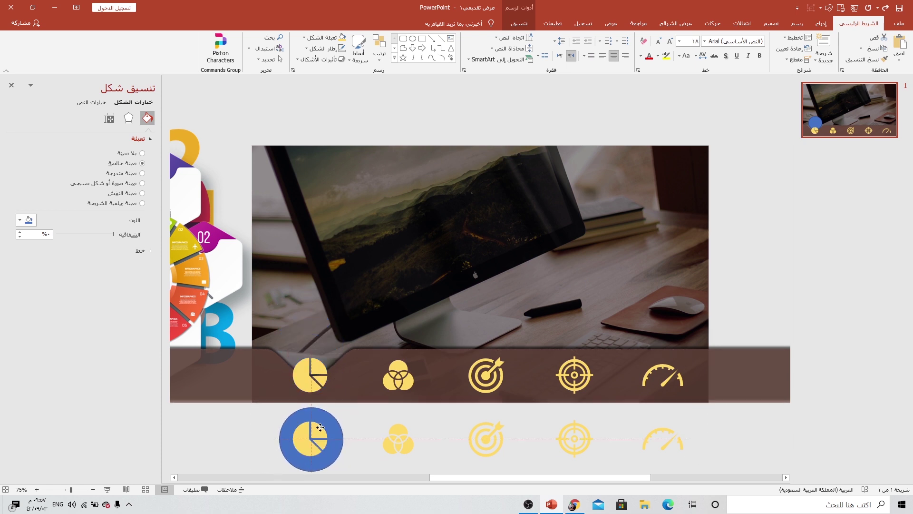
drag(321, 427, 321, 426)
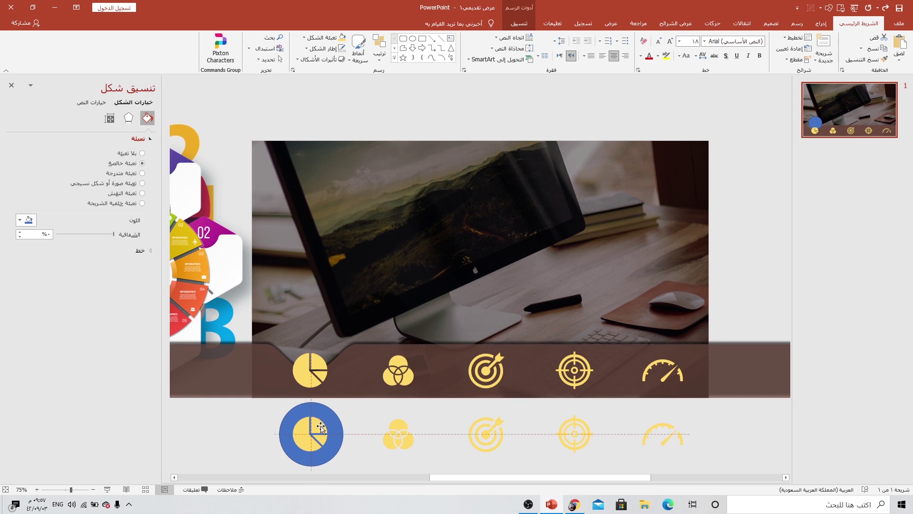
Copy the icon bar's translucent brown fill onto the circle with Format Painter
click(268, 369)
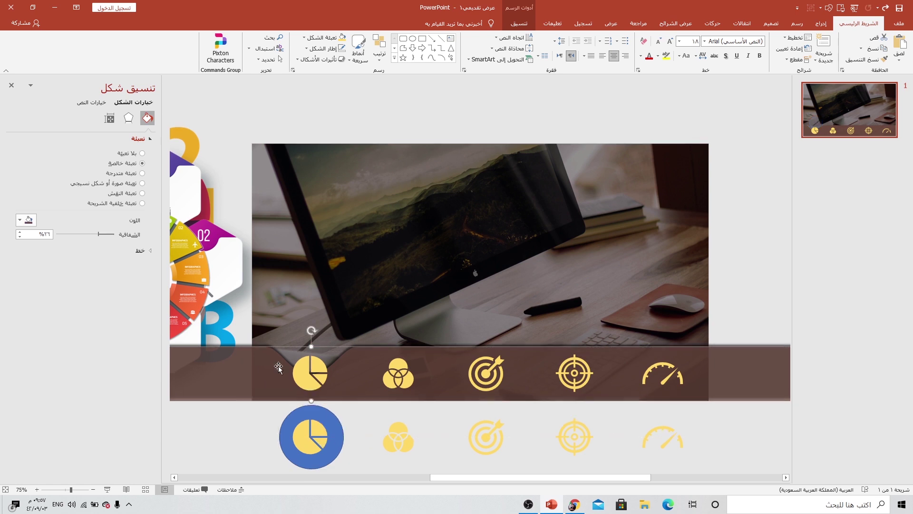
click(852, 61)
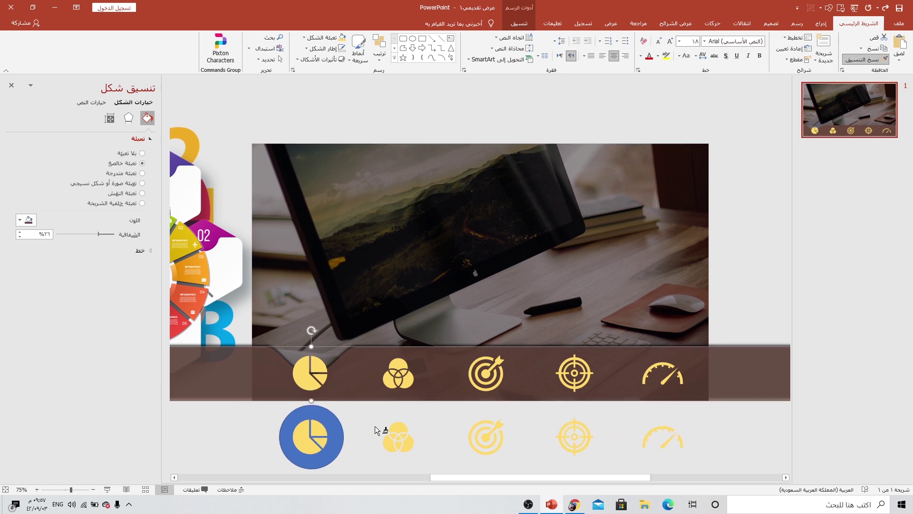
click(336, 424)
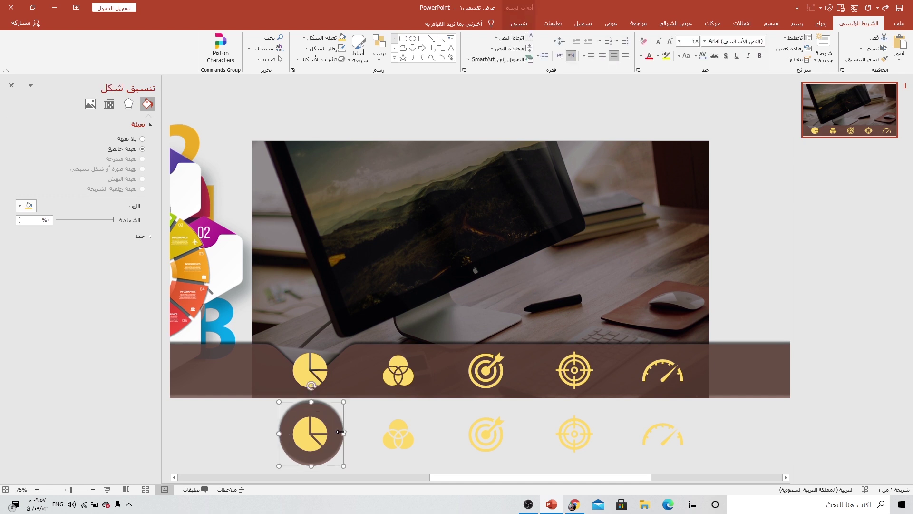
Duplicate the brown circle behind the Venn, target, crosshair and gauge copies, sending each to back
drag(333, 438, 419, 436)
right_click(419, 436)
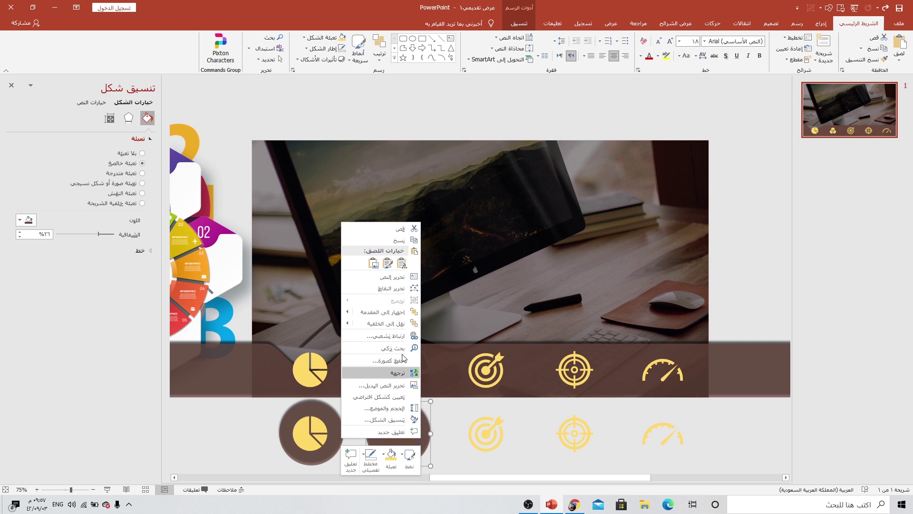
click(398, 325)
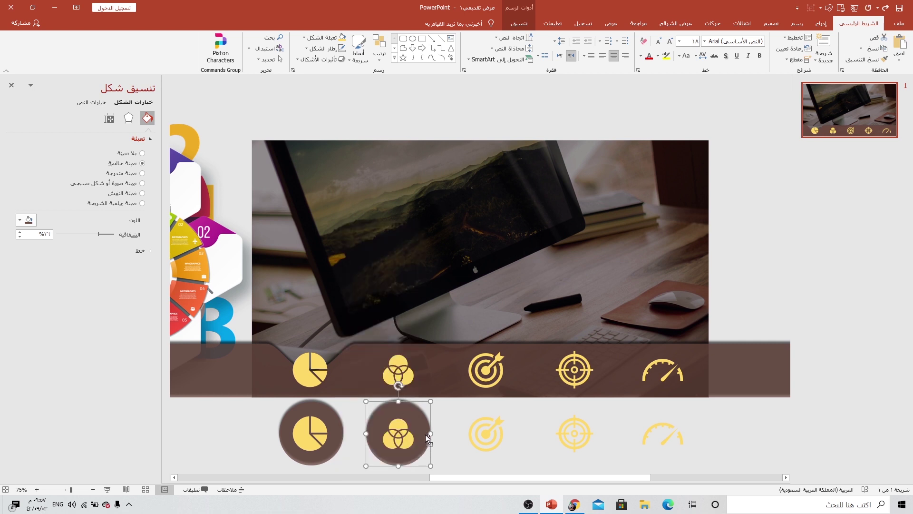
key(ctrl+d)
right_click(495, 440)
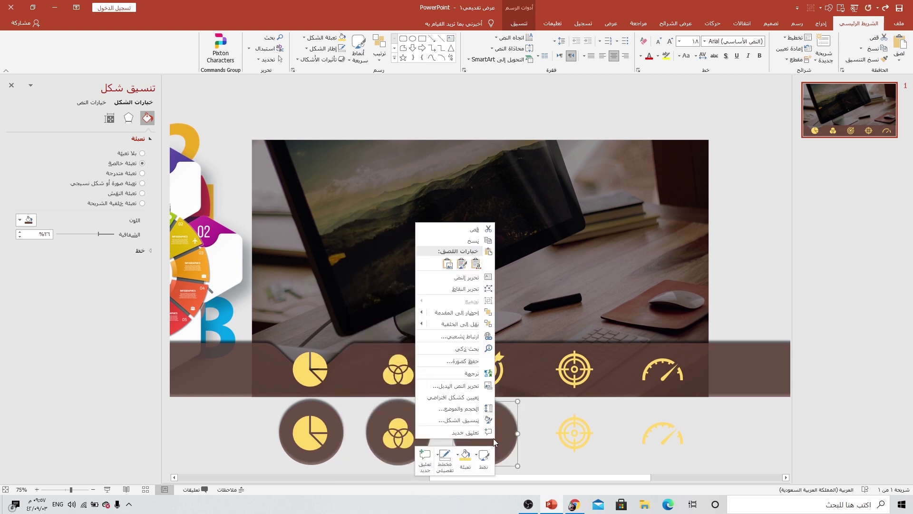
click(468, 313)
key(ctrl+d)
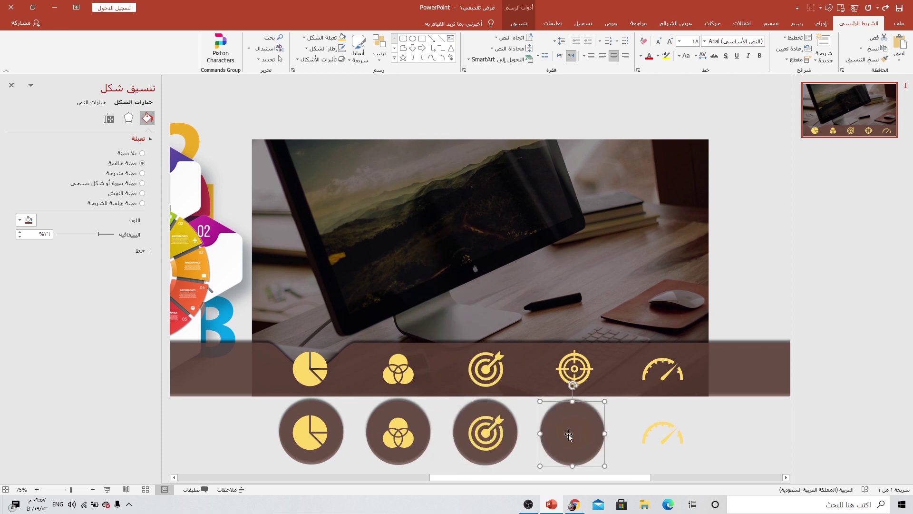
right_click(595, 437)
click(554, 325)
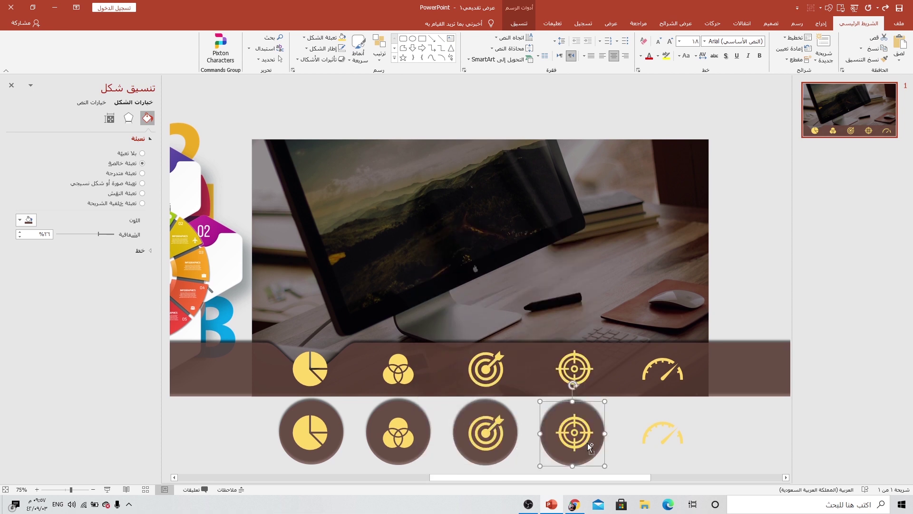
key(ctrl+d)
right_click(682, 438)
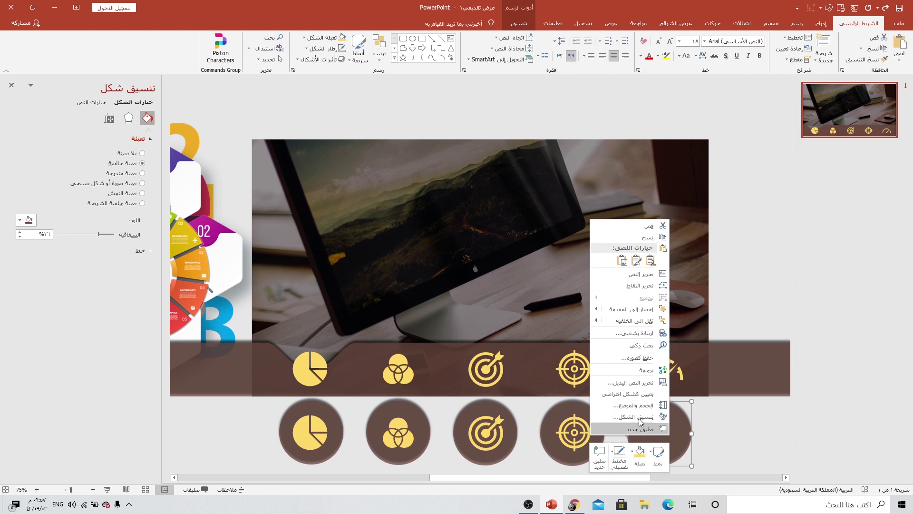
click(641, 331)
Group each lower-row circle with the icon sitting on it
click(333, 449)
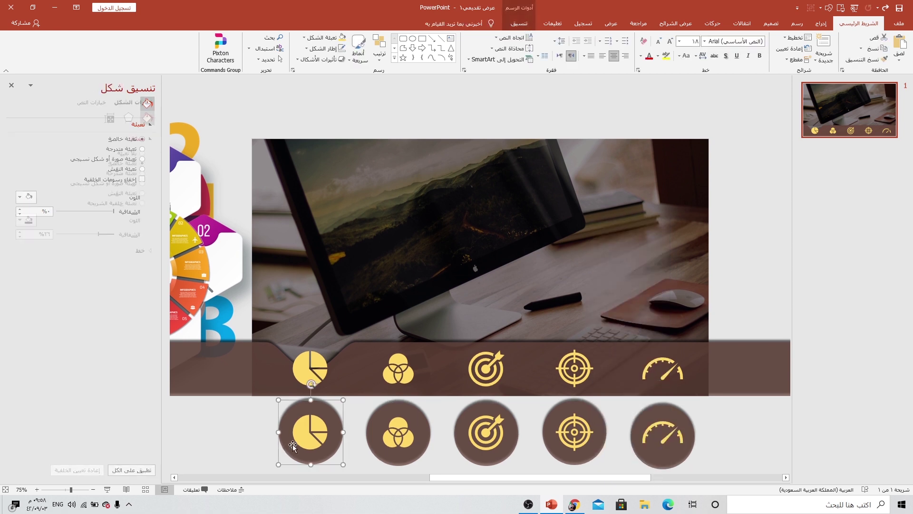
shift+click(326, 434)
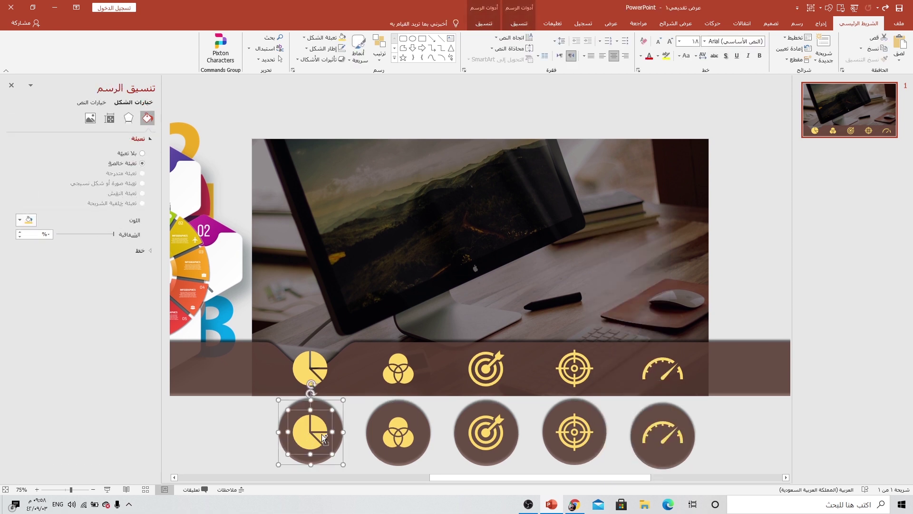
click(380, 454)
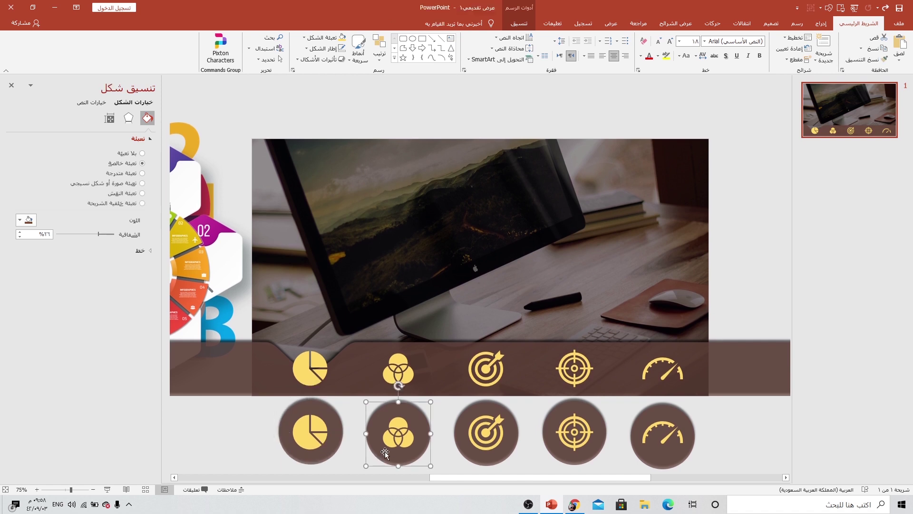
shift+click(401, 440)
click(467, 456)
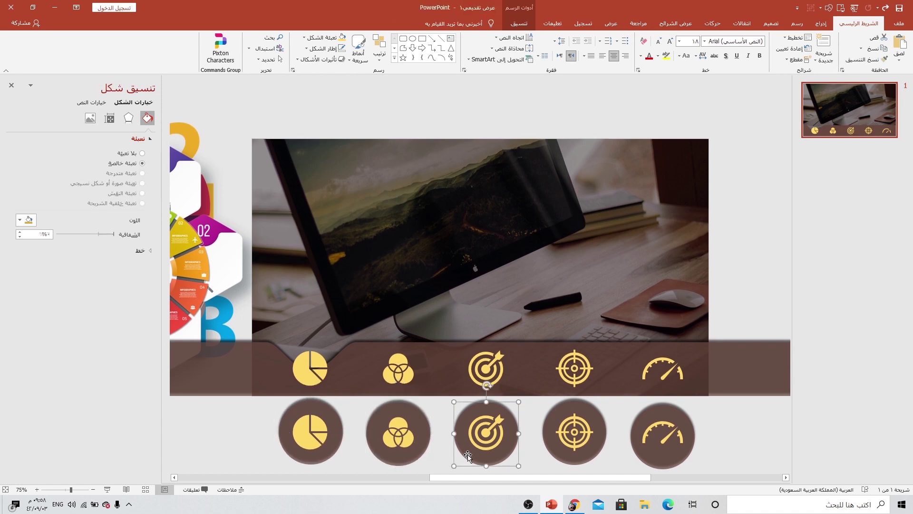
shift+click(484, 439)
key(ctrl+g)
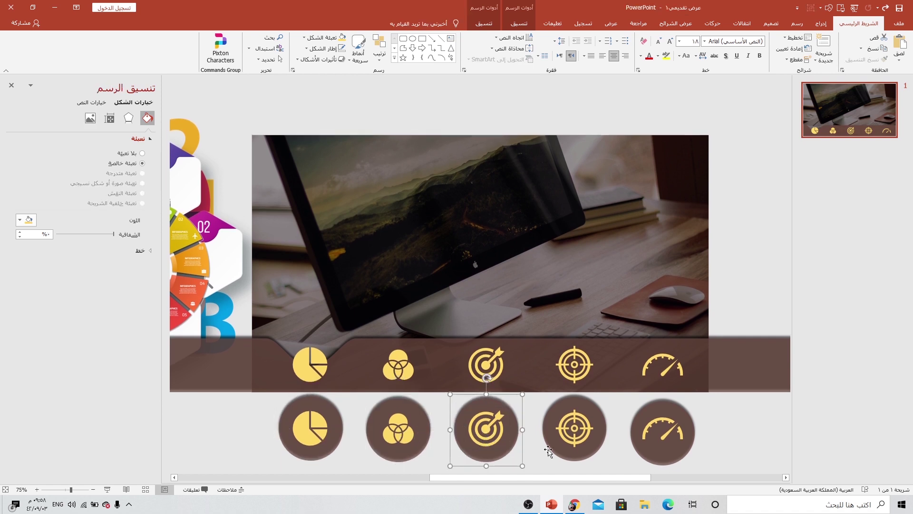
click(548, 451)
shift+click(551, 422)
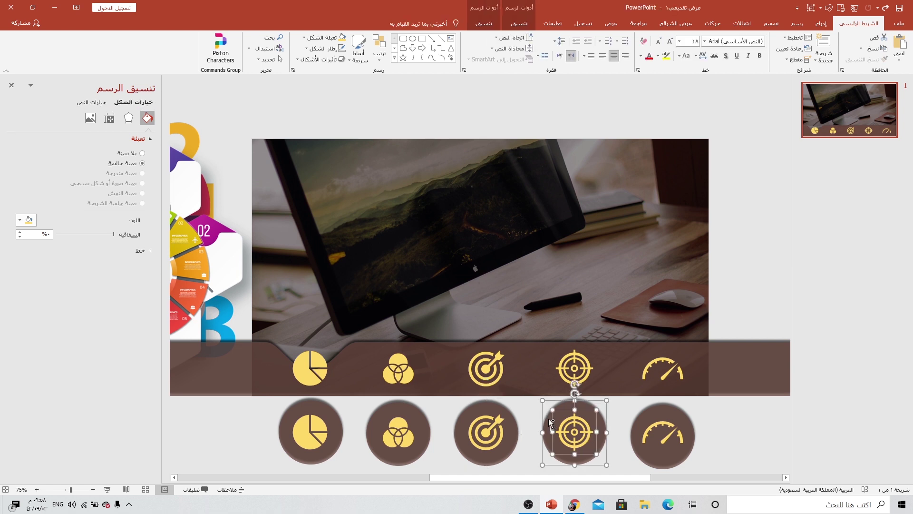
key(ctrl+g)
click(654, 433)
shift+click(637, 431)
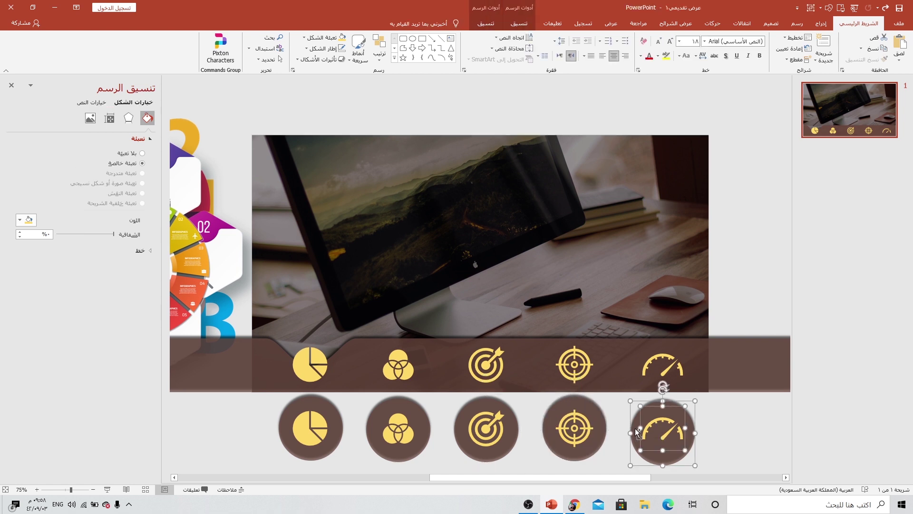
key(ctrl+g)
key(Escape)
scroll(255, 276, down, 2)
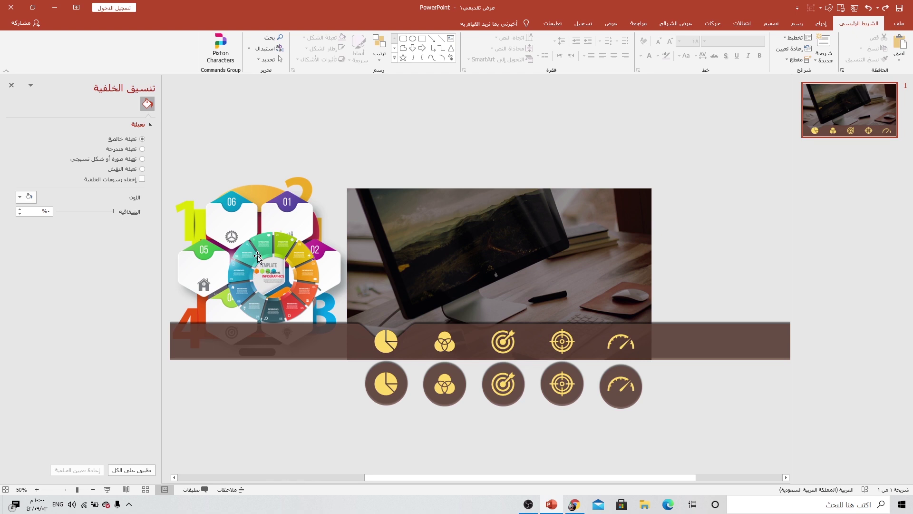
Move and enlarge the circular infographic over the iMac screen, then duplicate the slide
drag(257, 257, 483, 256)
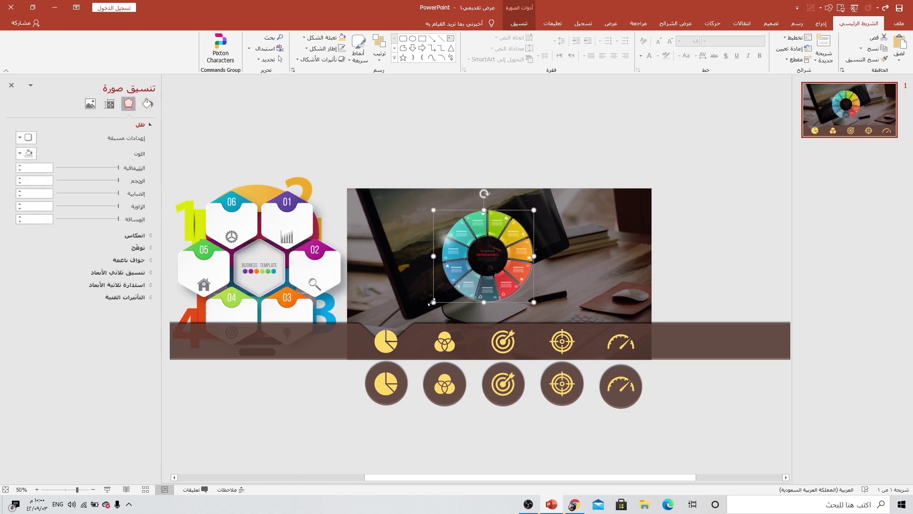
drag(432, 302, 418, 321)
drag(493, 305, 518, 298)
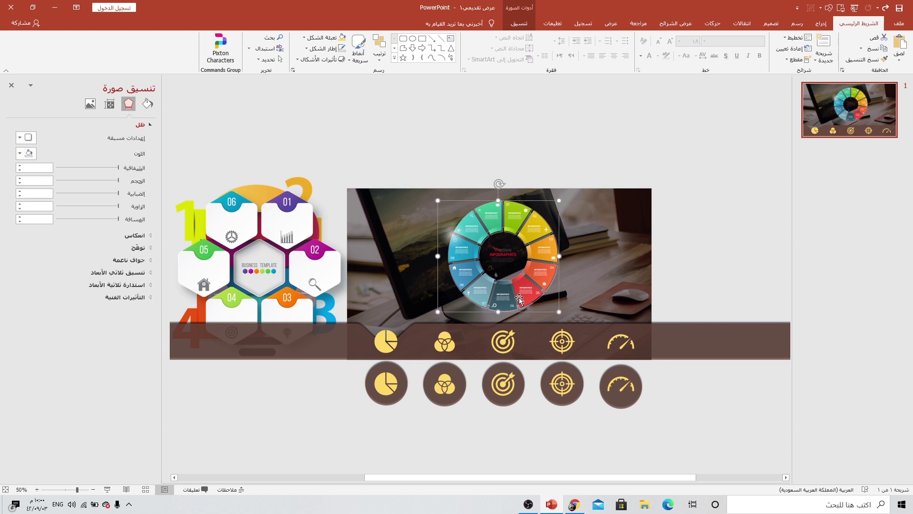
right_click(868, 130)
click(845, 198)
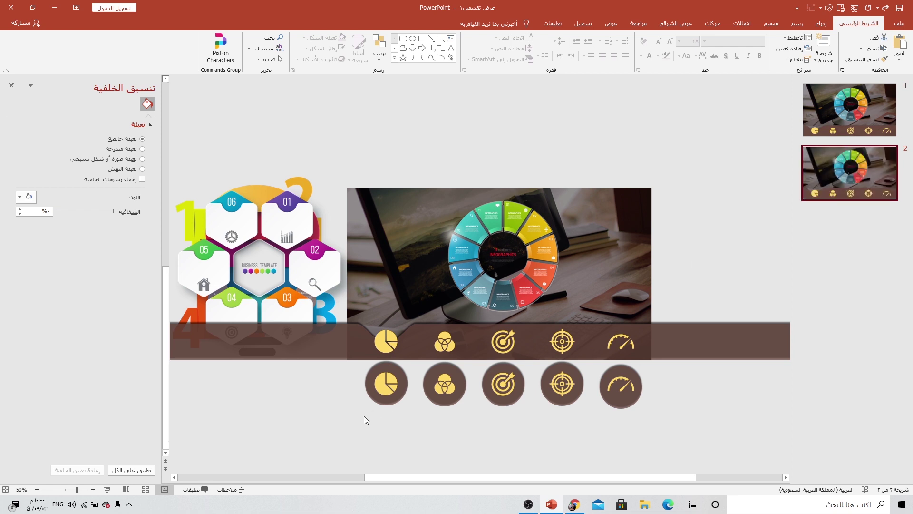
Delete both icon rows and the brown band, lift the wheel above the slide, and shift the desk photo right
drag(313, 427, 675, 325)
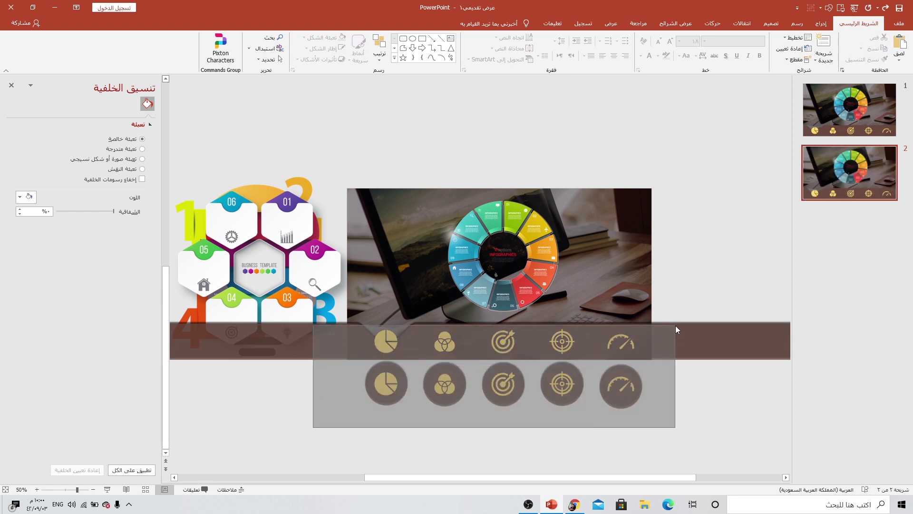
key(Delete)
click(543, 336)
key(Delete)
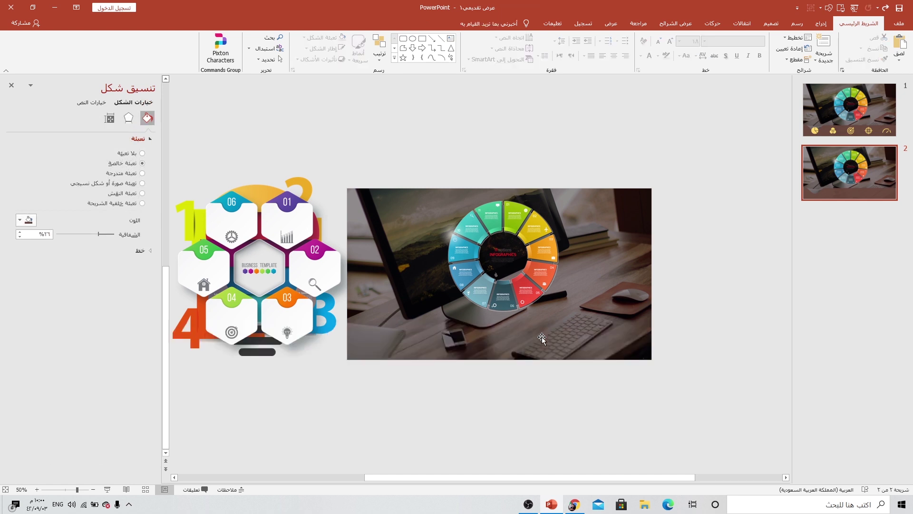
click(510, 301)
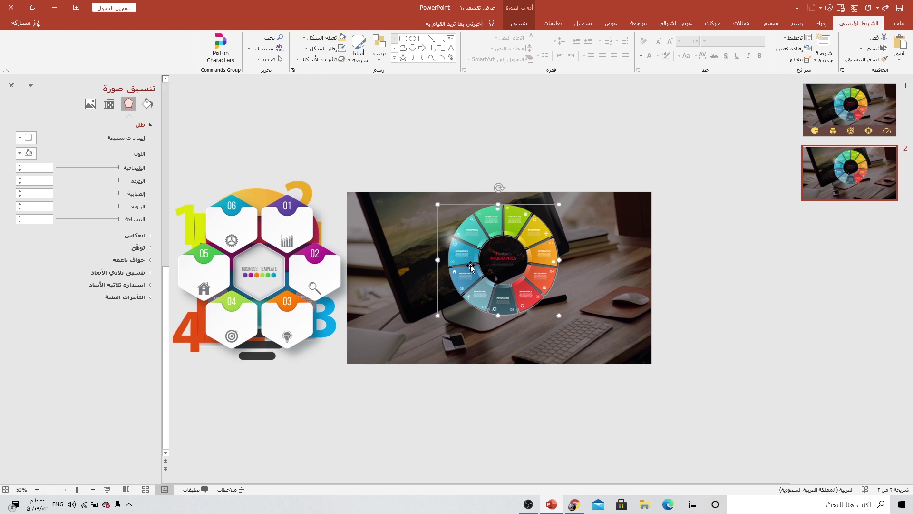
drag(460, 261, 457, 125)
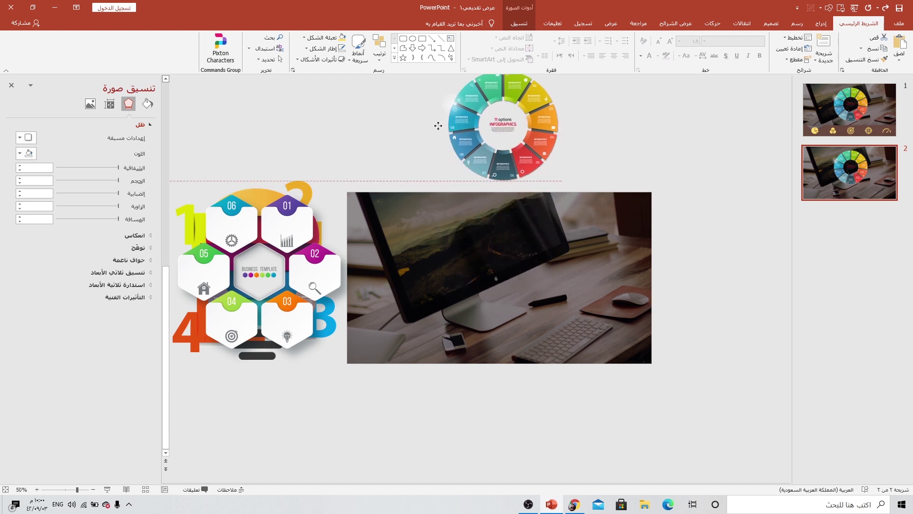
click(395, 271)
drag(370, 276, 684, 270)
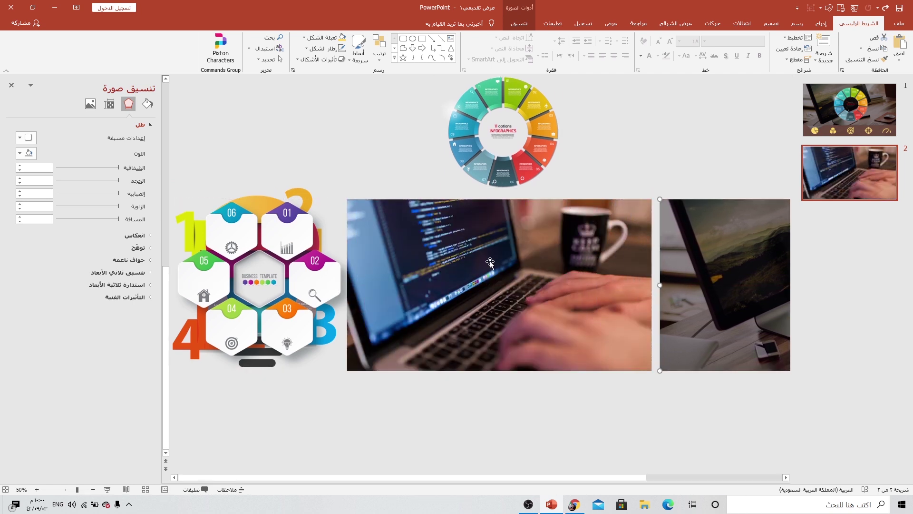
Darken the laptop photo to -27% brightness
click(502, 254)
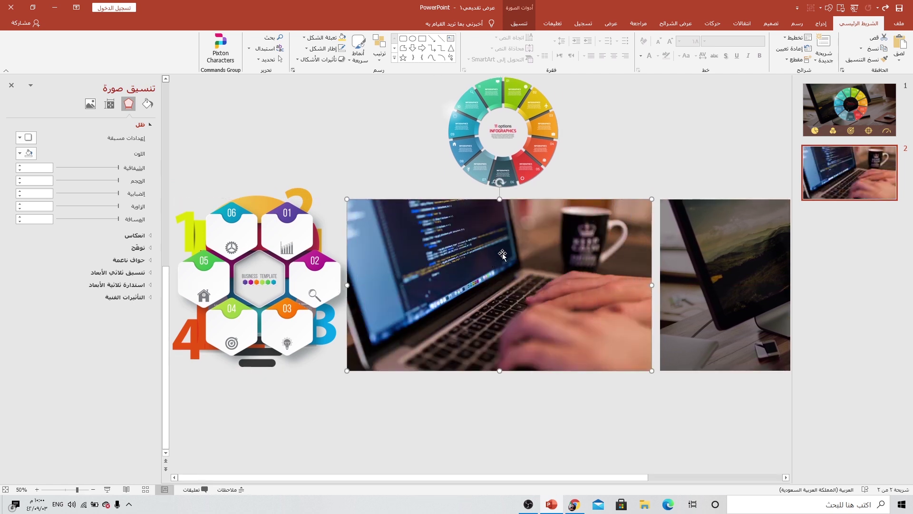
click(88, 105)
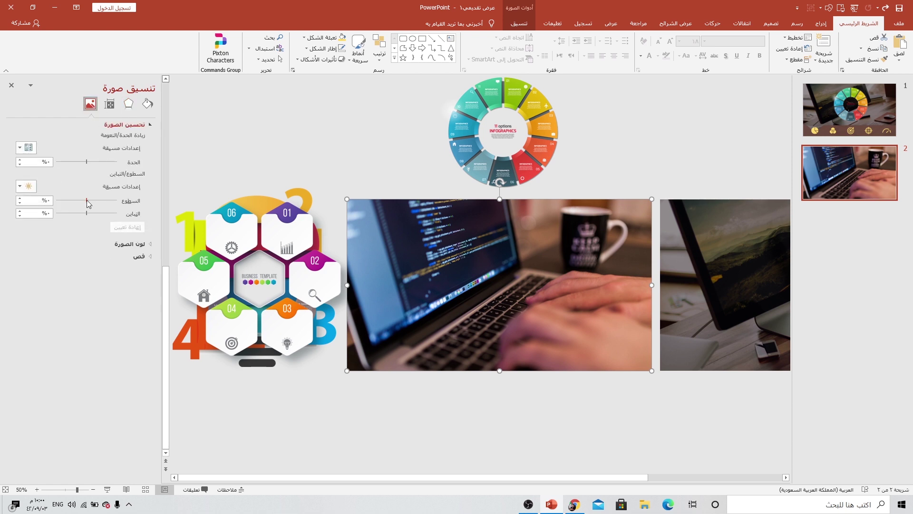
drag(86, 199, 93, 199)
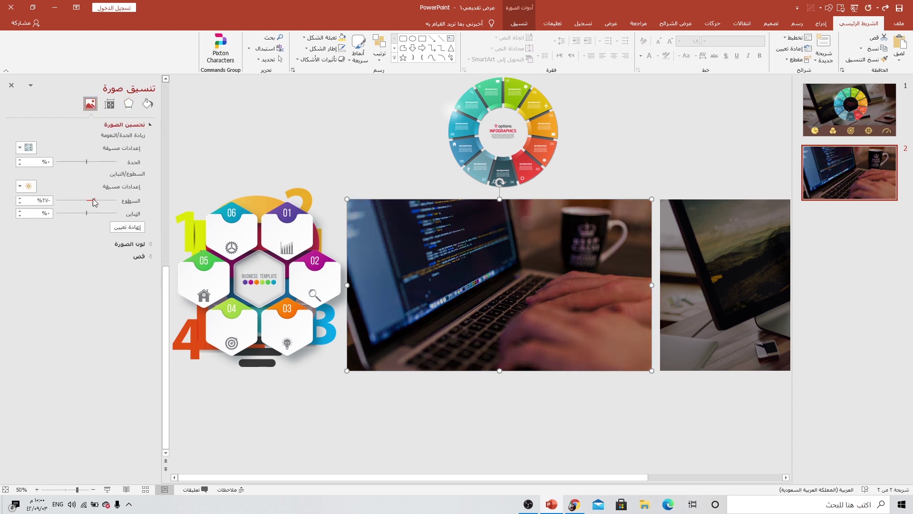
Move the hexagon infographic onto the laptop photo and shrink it
click(276, 232)
drag(281, 238, 522, 241)
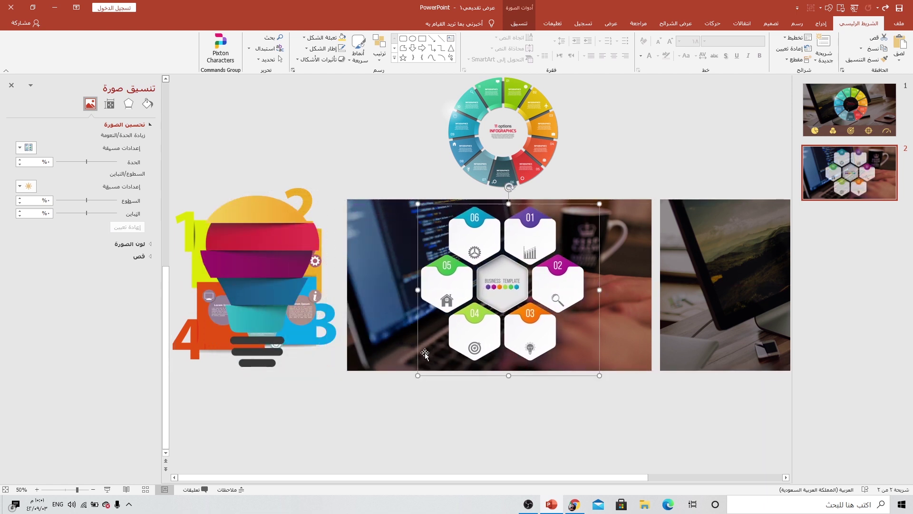
drag(414, 376, 488, 308)
Duplicate slide 2 and move the hexagon infographic and laptop photo off the slide
right_click(854, 187)
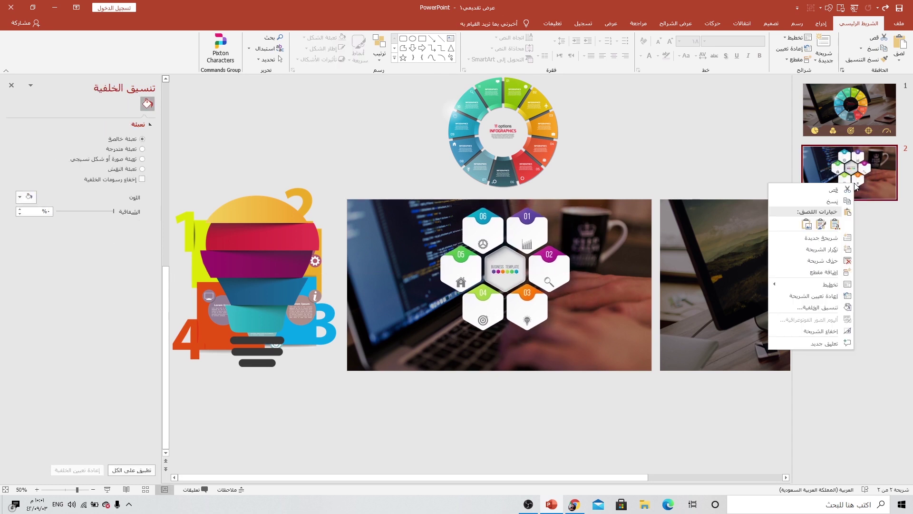
click(827, 249)
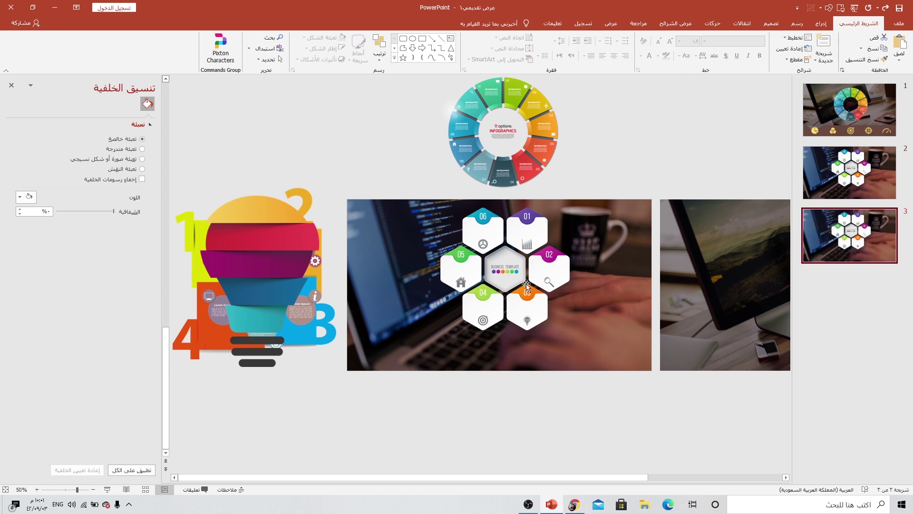
drag(526, 286, 522, 154)
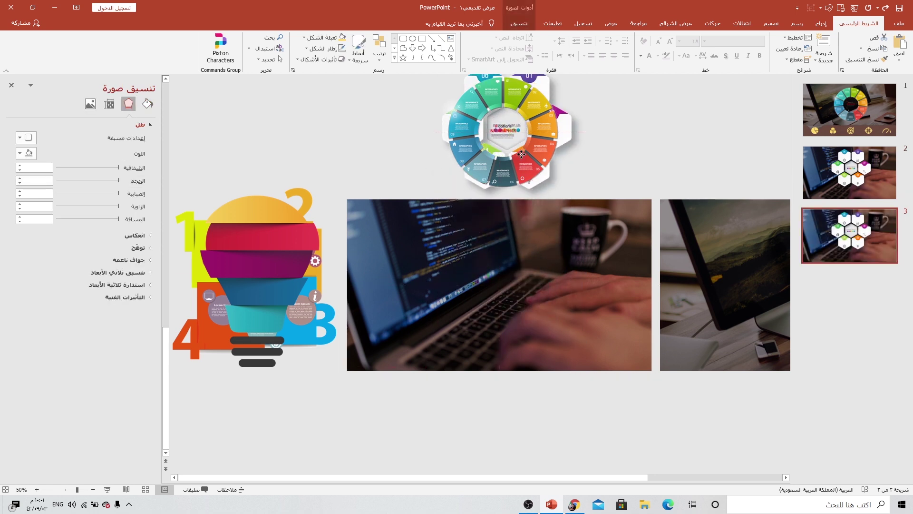
click(445, 307)
drag(372, 292, 682, 283)
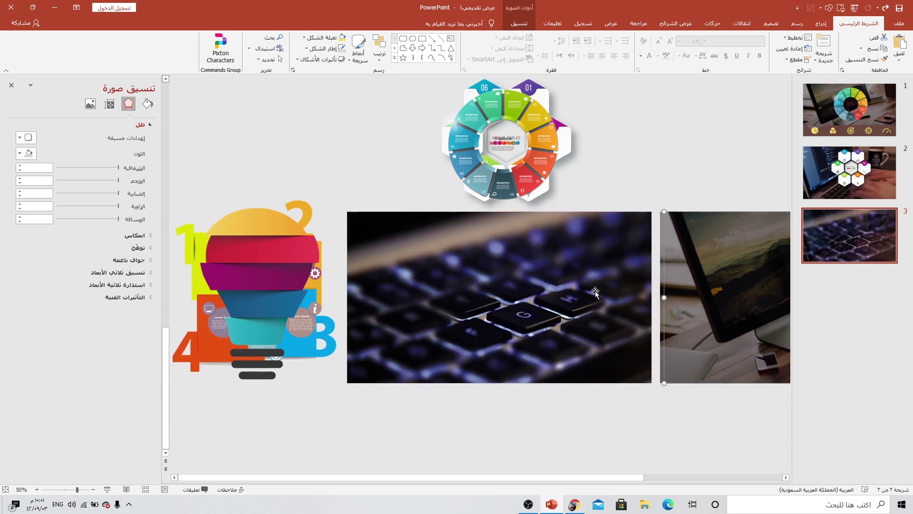
click(491, 287)
Move the light-bulb infographic onto the keyboard photo and shrink it
click(261, 287)
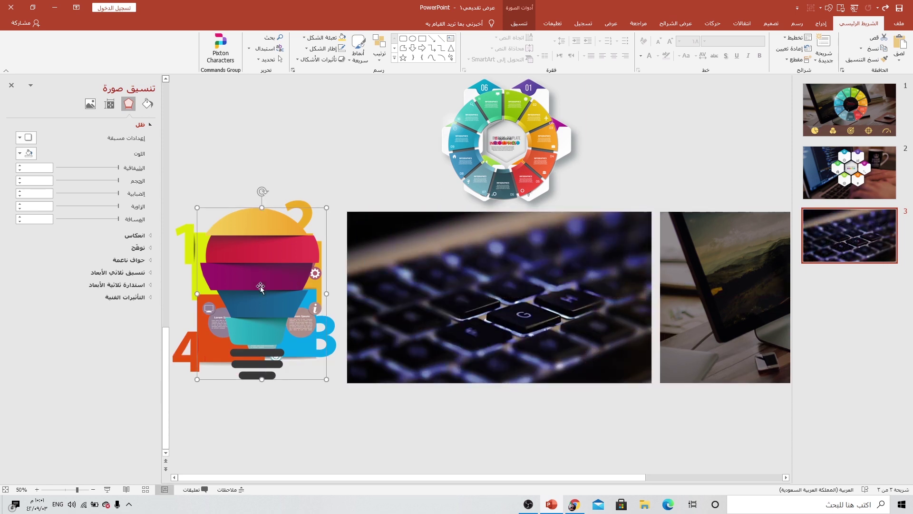
drag(274, 273, 516, 273)
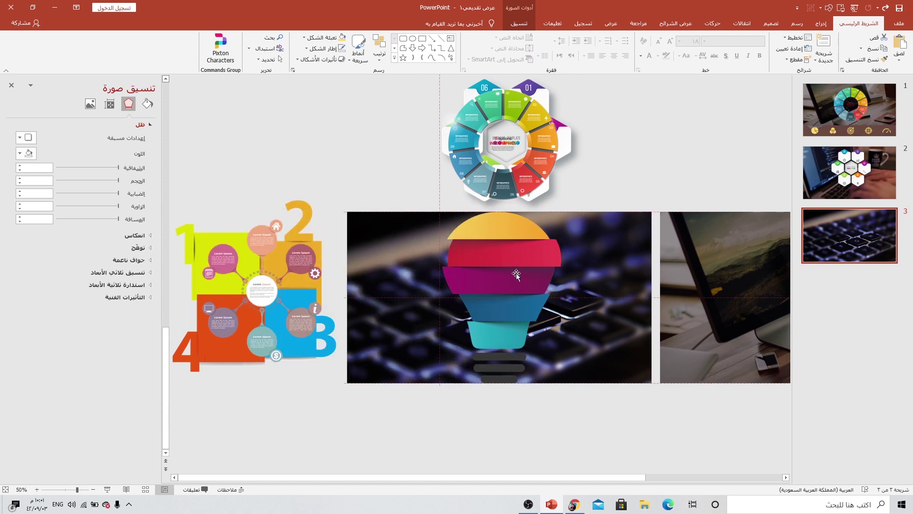
drag(434, 386, 499, 300)
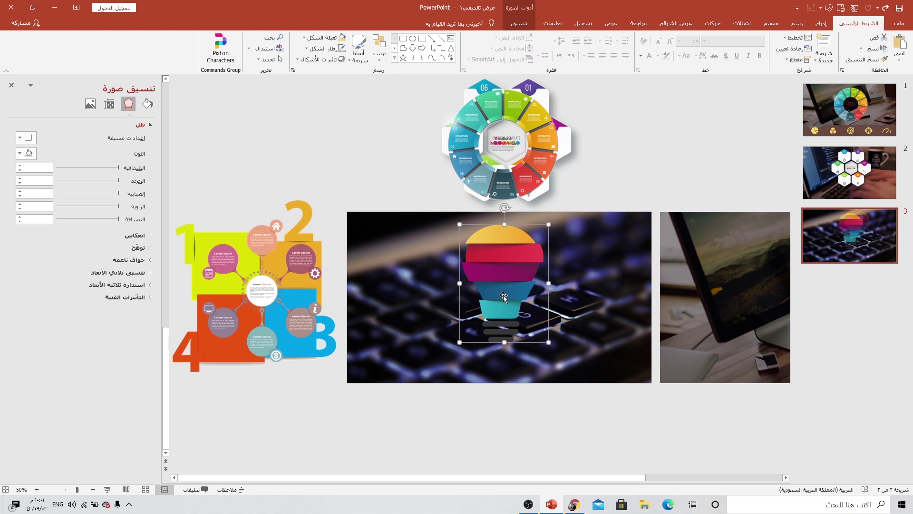
Duplicate slide 3 to create slide 4
click(848, 237)
right_click(848, 237)
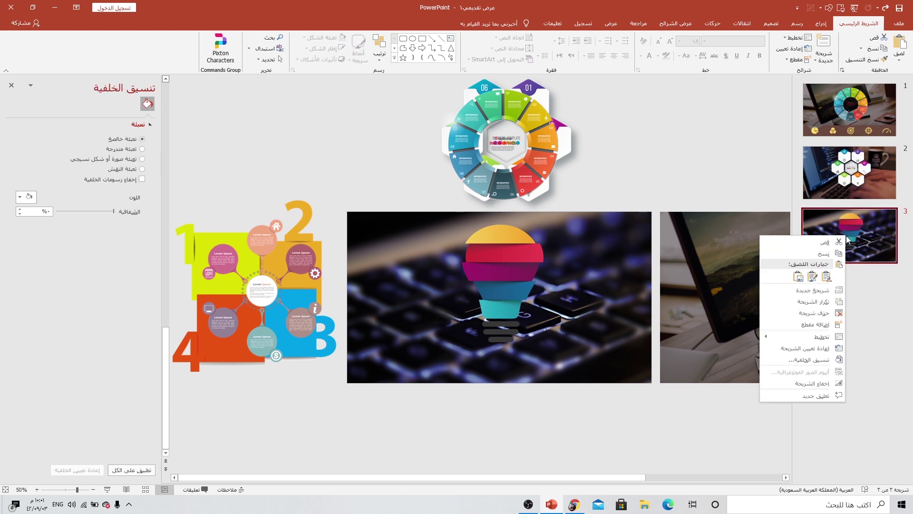
click(829, 303)
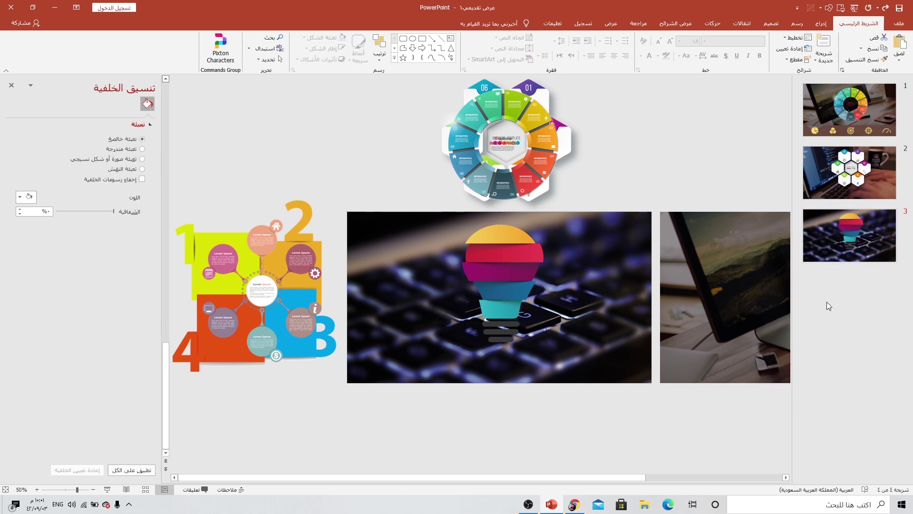
Move the light-bulb graphic and keyboard photo off slide 4
click(489, 304)
drag(506, 295, 510, 153)
scroll(510, 153, up, 1)
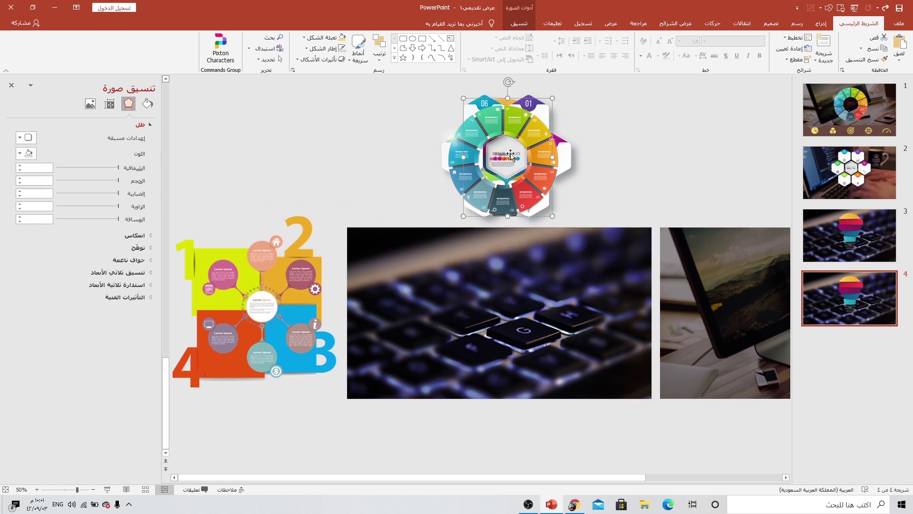
click(406, 312)
scroll(420, 257, down, 1)
drag(364, 288, 679, 278)
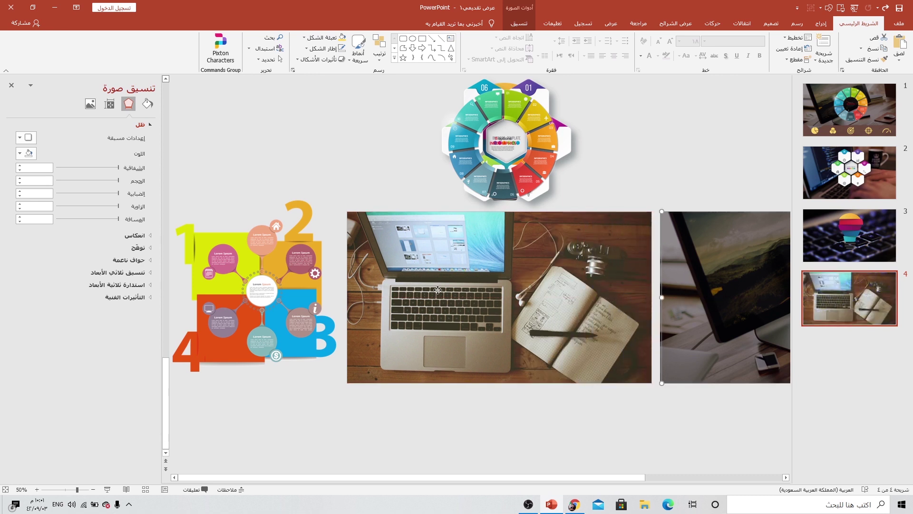
Darken the laptop photo to -26% brightness
click(454, 271)
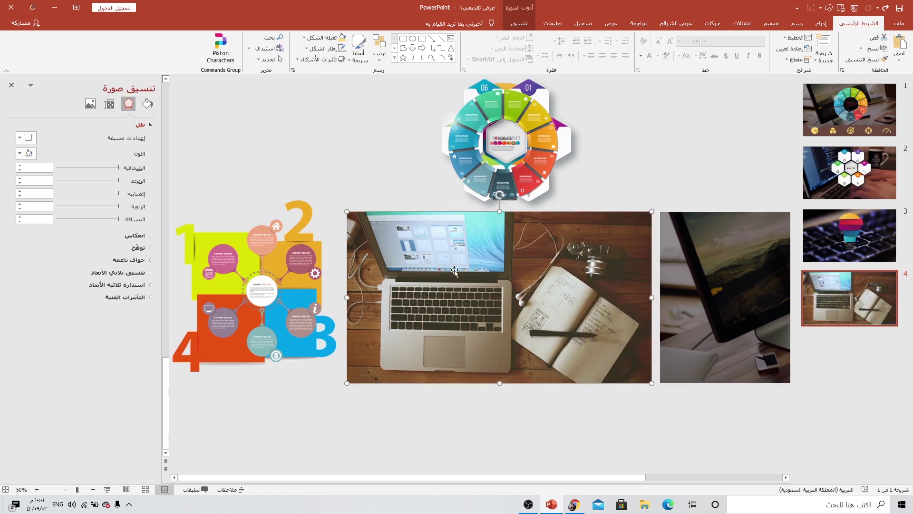
click(89, 103)
drag(88, 198, 99, 196)
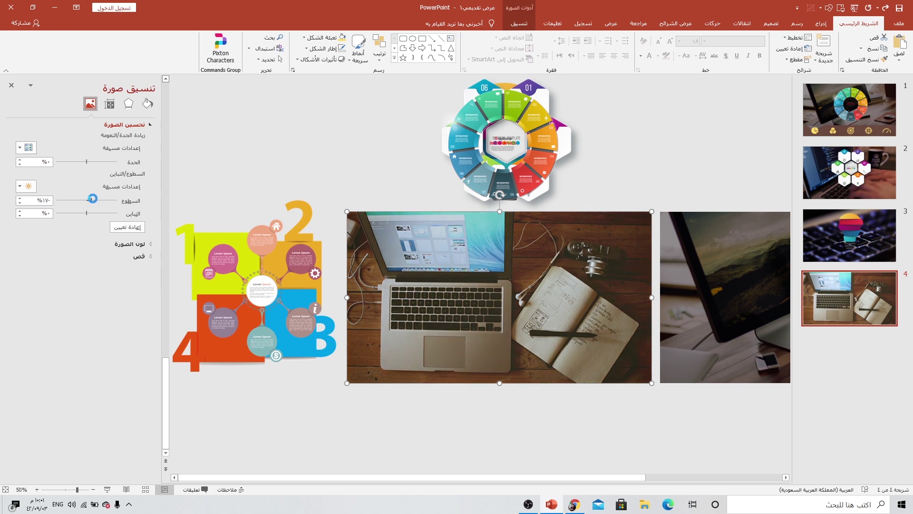
Place the circle infographic over the laptop photo, slightly shrunk and nudged into position
click(215, 257)
drag(216, 257, 485, 290)
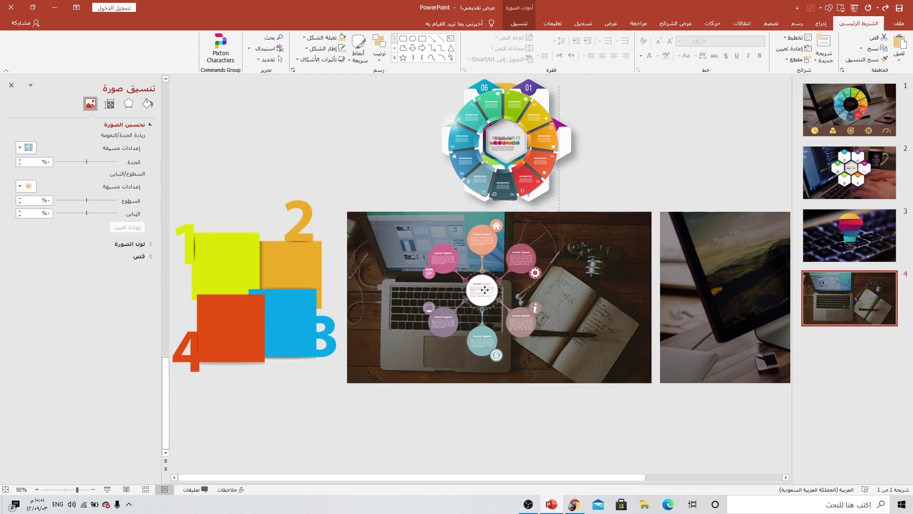
drag(485, 289, 495, 286)
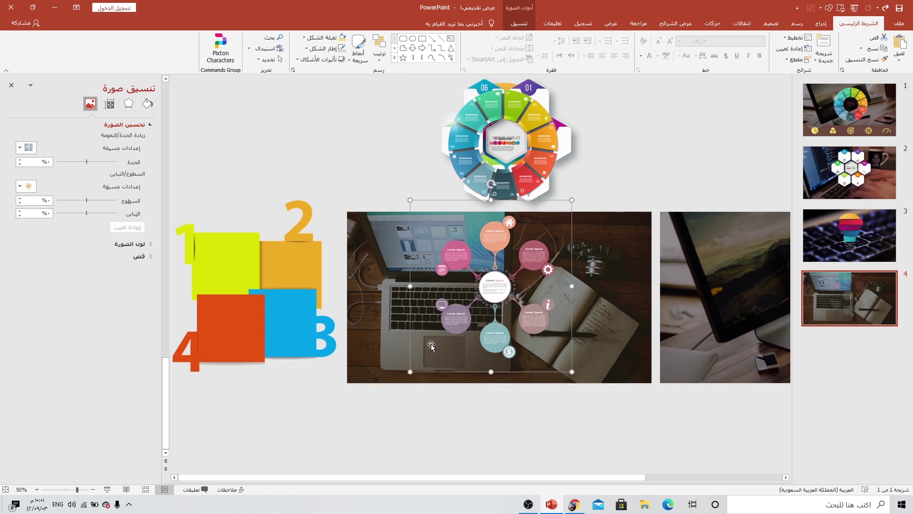
drag(410, 372, 420, 361)
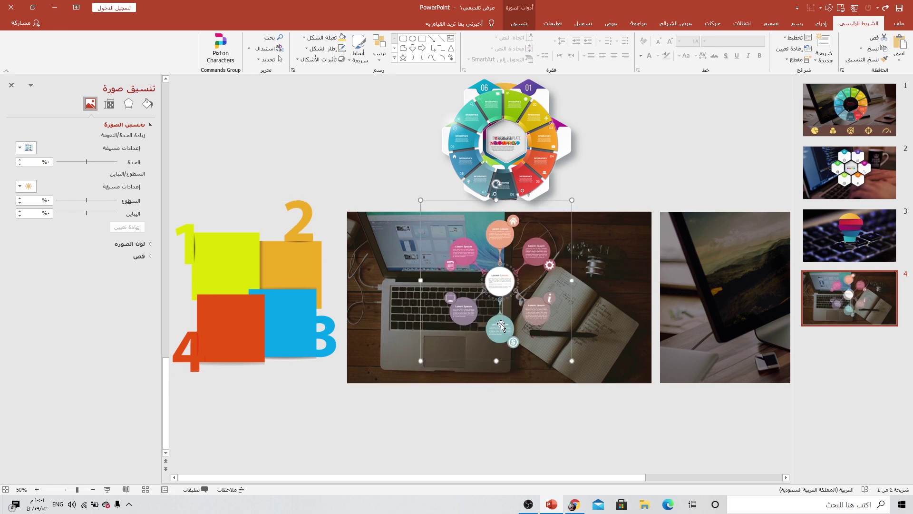
drag(501, 325, 499, 325)
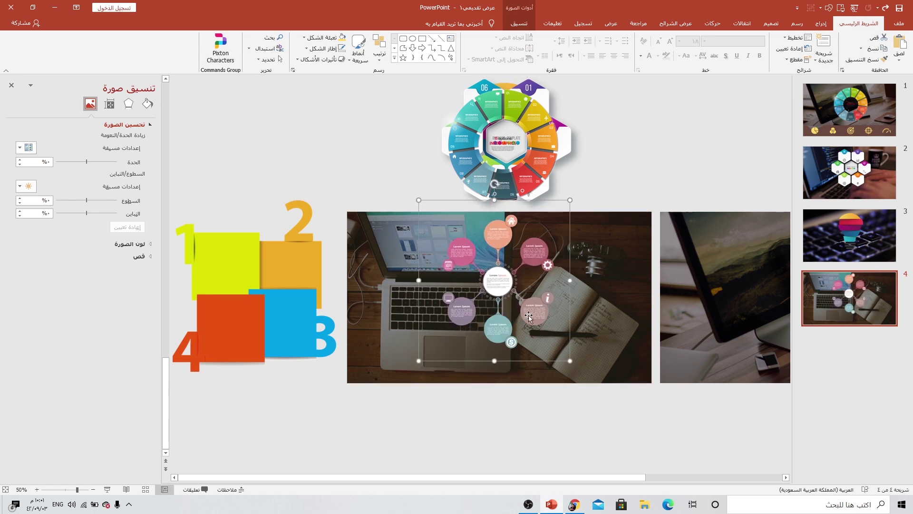
right_click(868, 308)
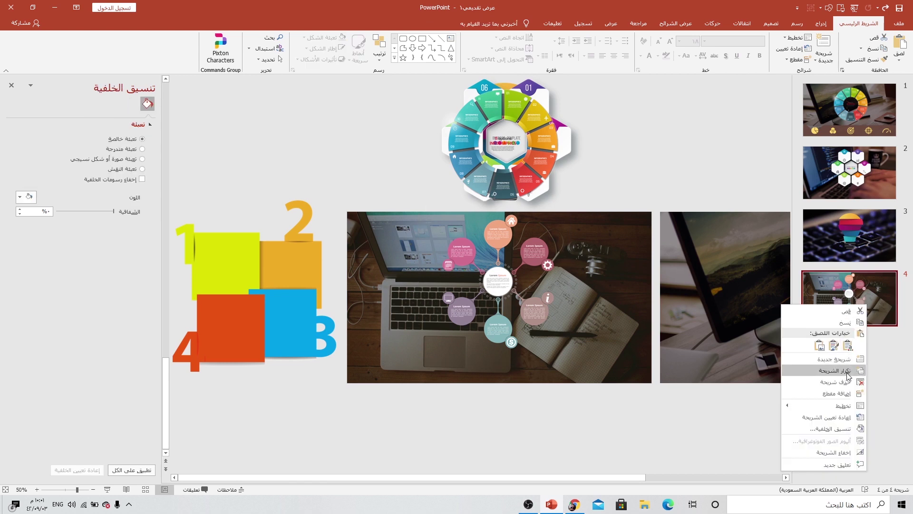
Duplicate slide 4 as slide 5 and move the circle infographic and laptop photo off it
click(836, 370)
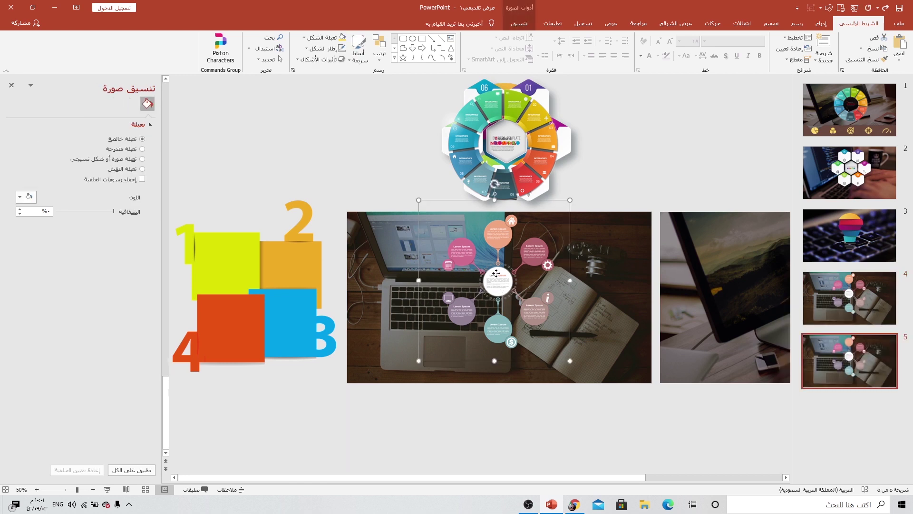
drag(498, 288, 506, 142)
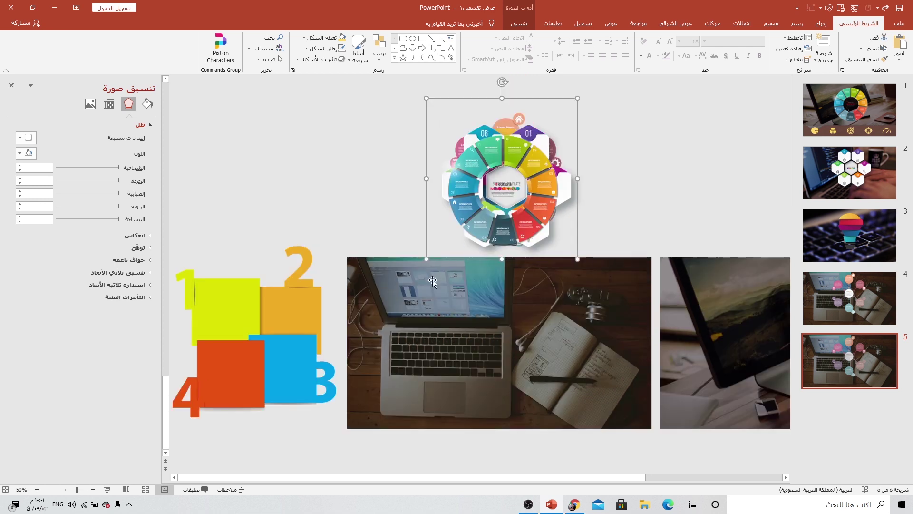
click(421, 312)
drag(369, 301, 683, 301)
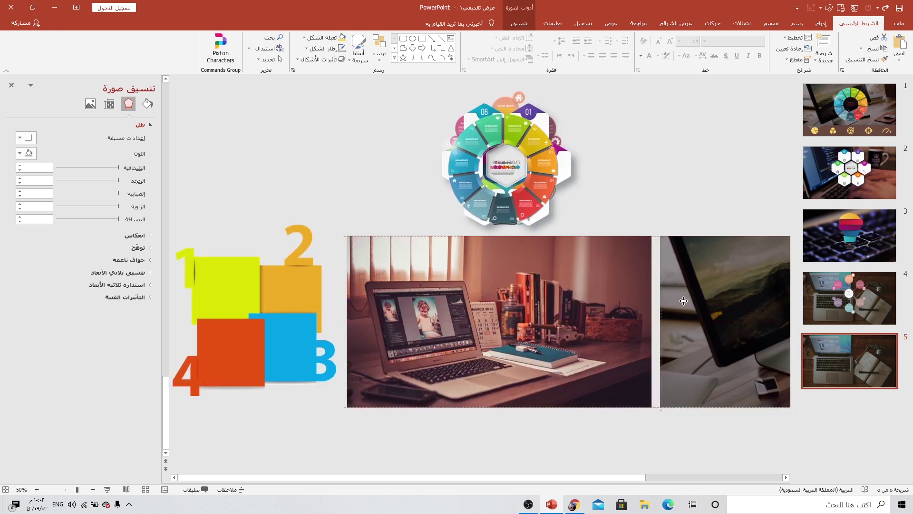
Move the numbered 1-2-3-4 graphic onto the desk photo and shrink it
mouse_move(228, 310)
mouse_down()
mouse_move(476, 314)
mouse_move(461, 310)
mouse_up()
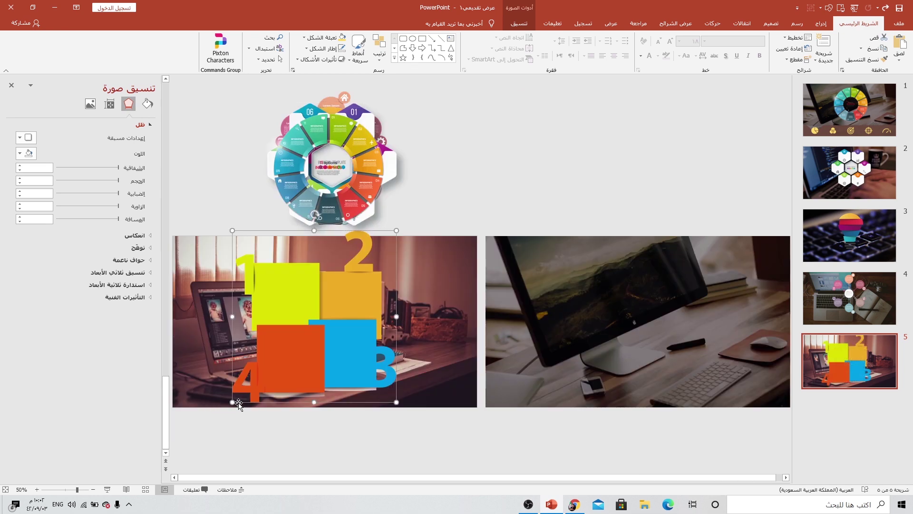
key(Delete)
drag(235, 397, 317, 319)
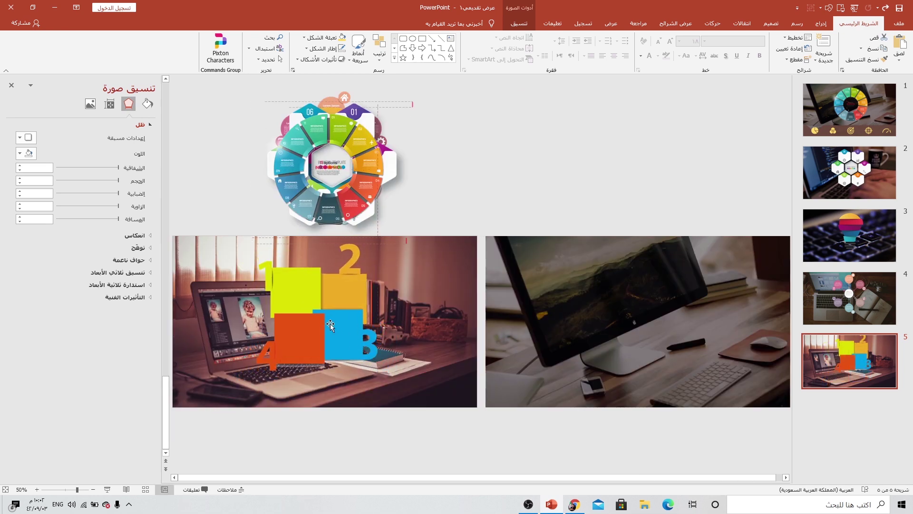
click(424, 354)
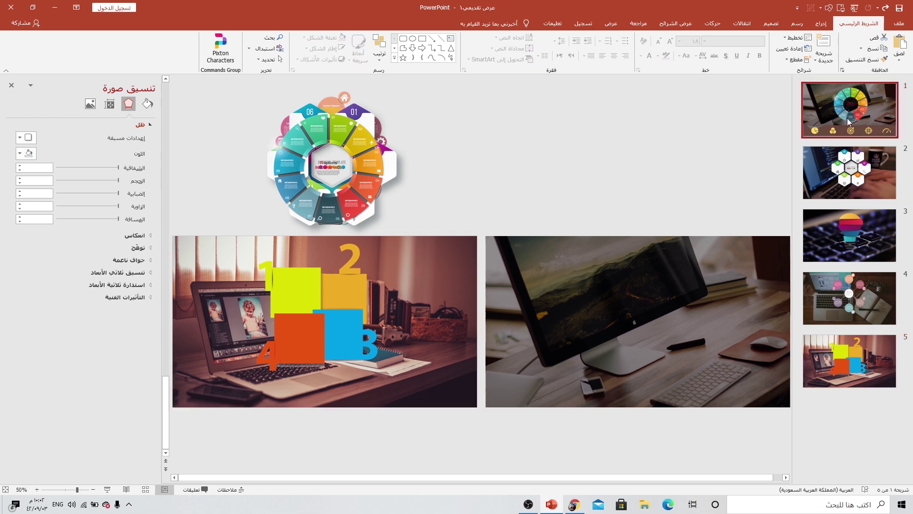
Back on slide 1, give the pie-chart icon a click action hyperlinking to slide 1
key(Escape)
key(Home)
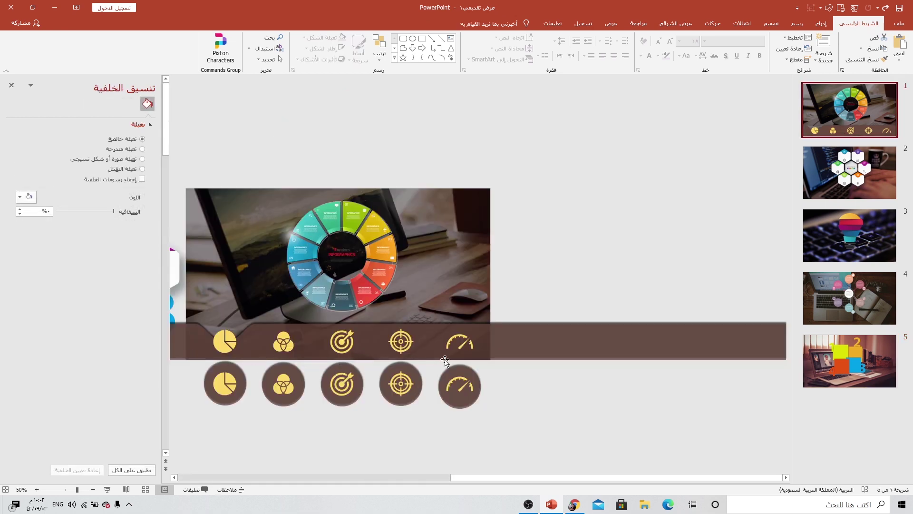
drag(490, 478, 352, 479)
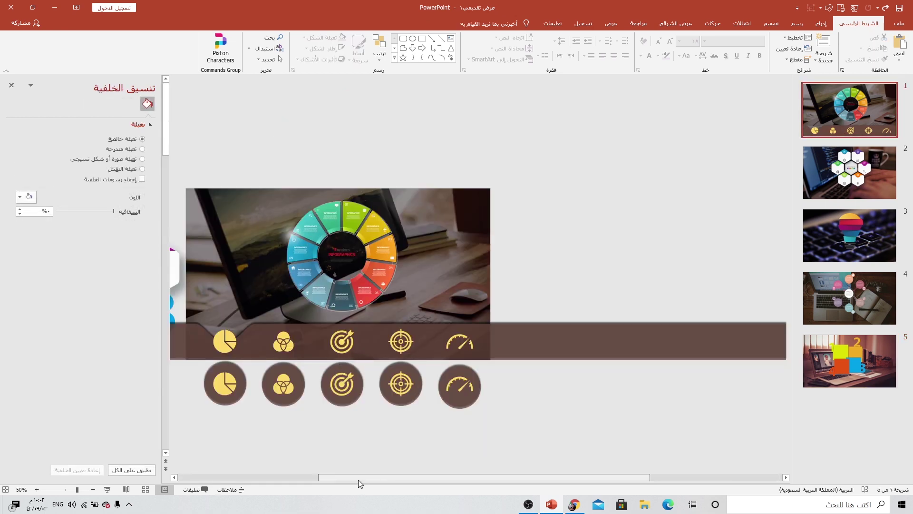
drag(496, 475, 533, 480)
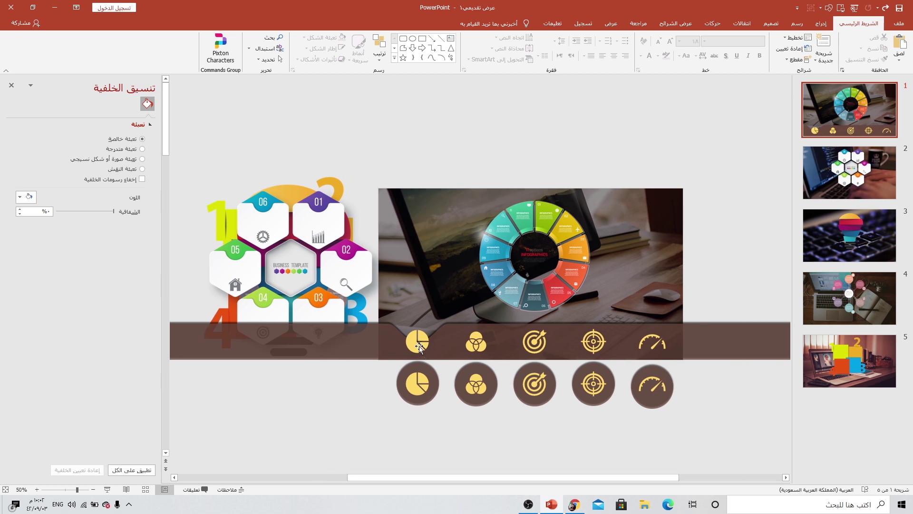
click(419, 345)
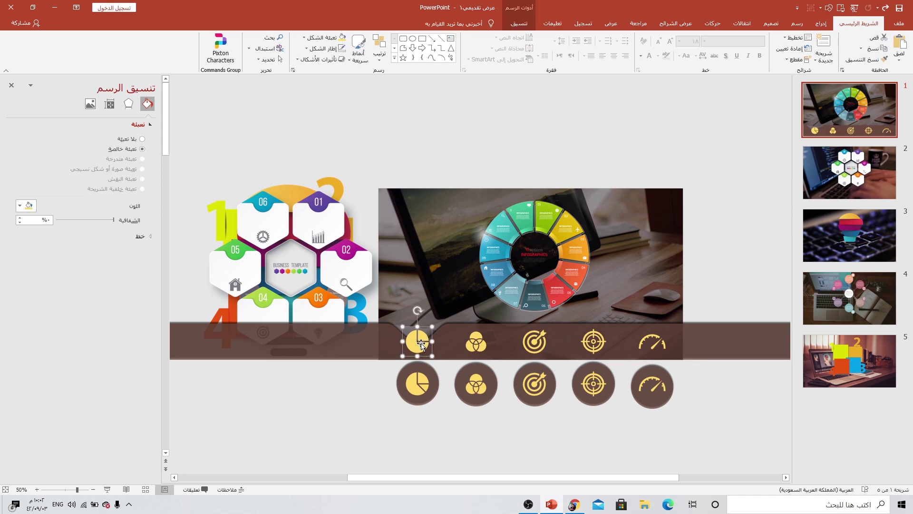
click(821, 24)
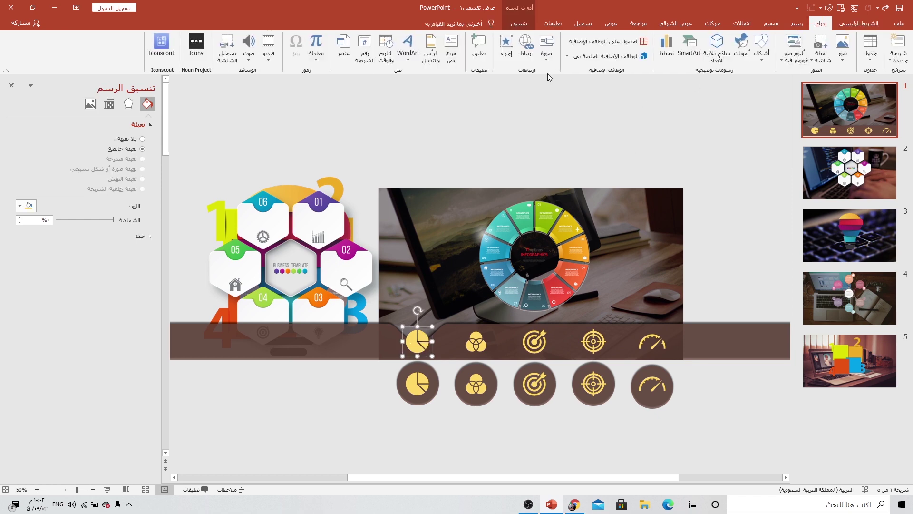
click(506, 48)
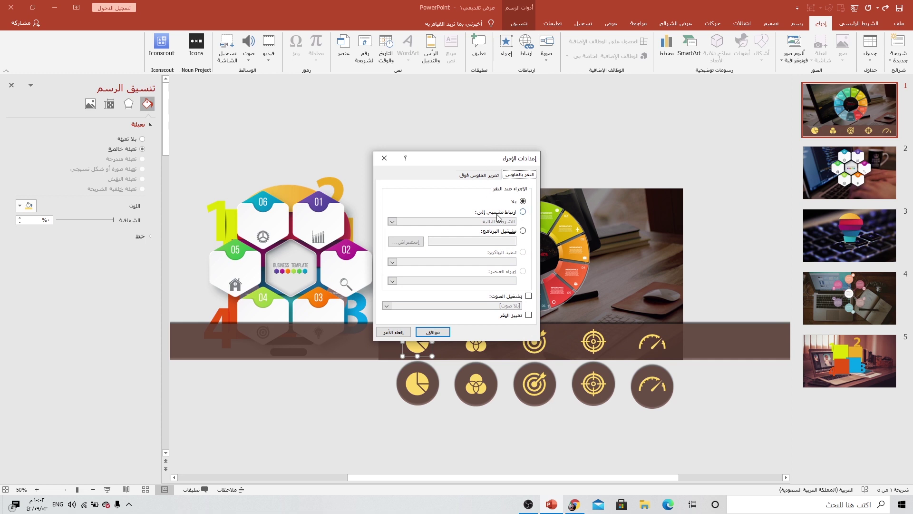
click(498, 214)
click(475, 221)
click(482, 298)
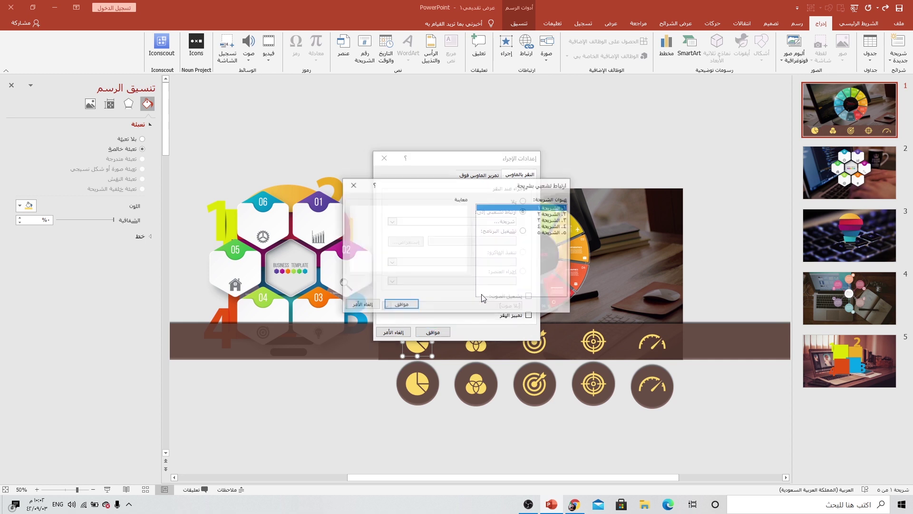
click(547, 208)
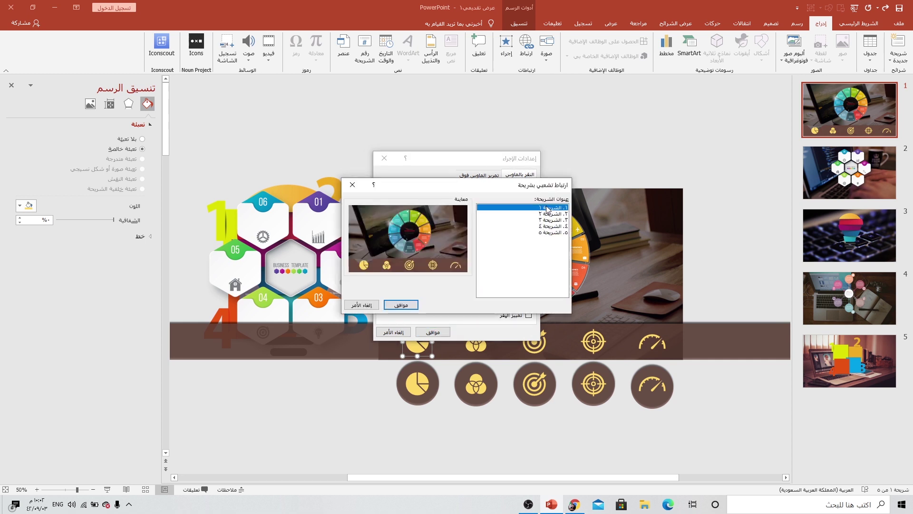
click(401, 304)
click(433, 332)
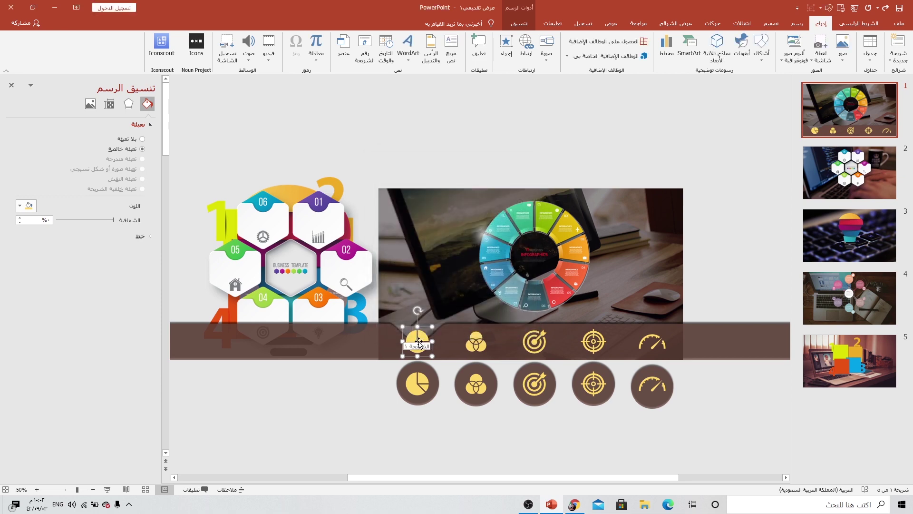
Hyperlink the three-circles icon to slide 2 with a click action
click(483, 345)
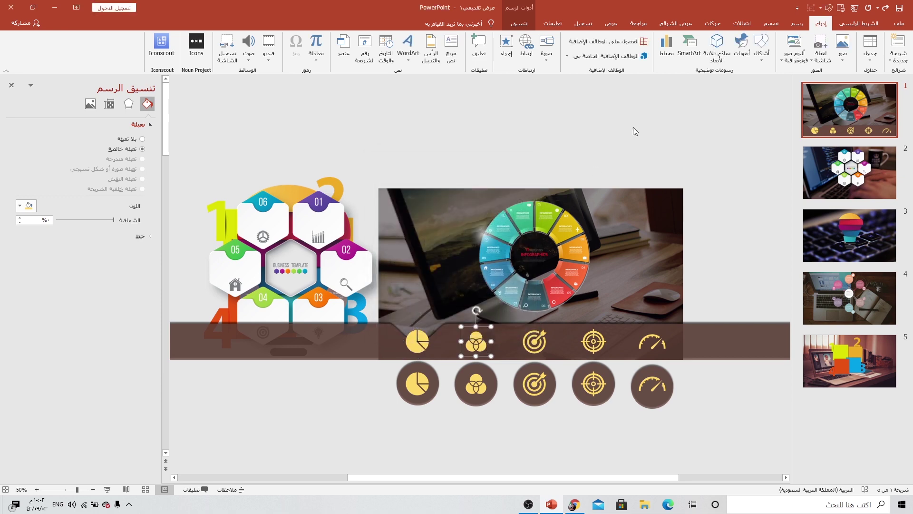
click(507, 53)
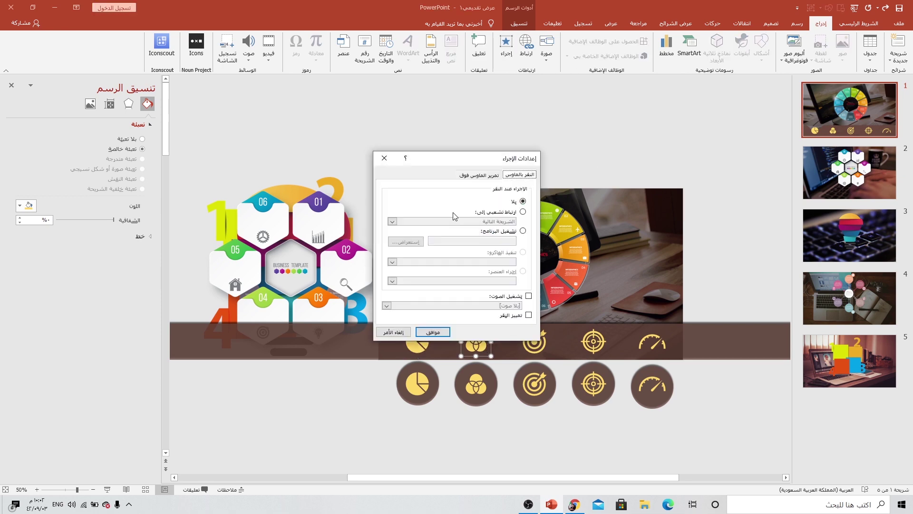
click(513, 213)
click(499, 221)
click(495, 295)
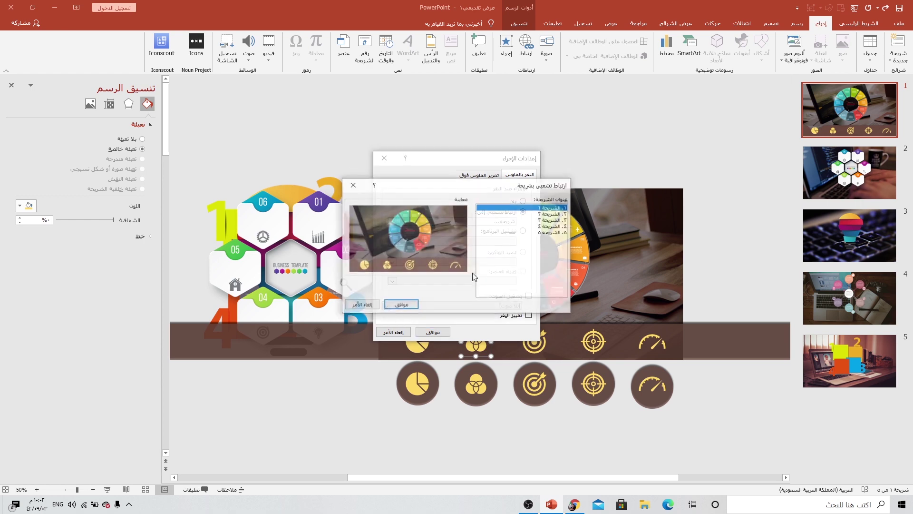
click(537, 220)
click(401, 305)
click(433, 332)
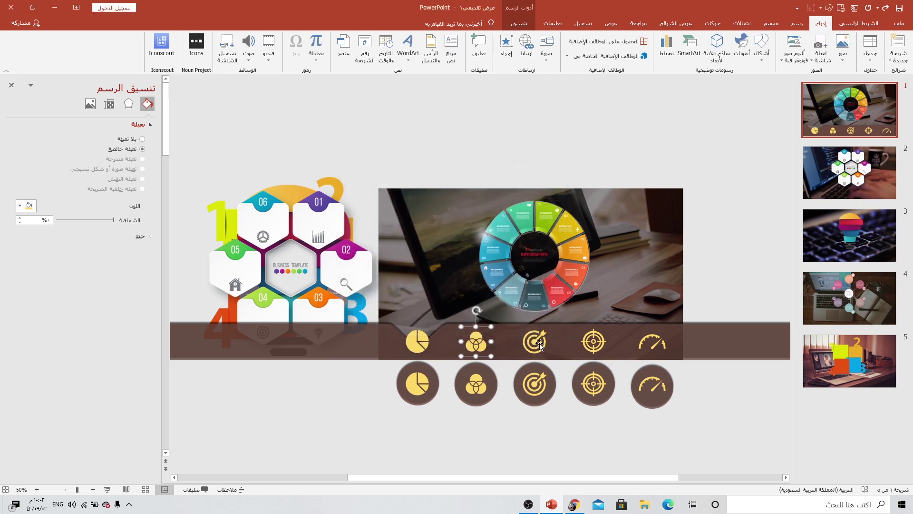
Hyperlink the target icon to slide 3 with a click action
click(541, 346)
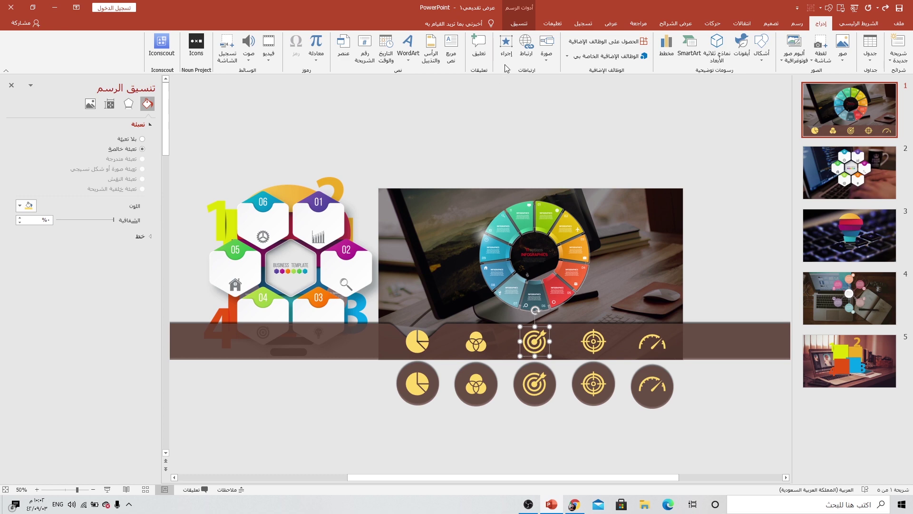
click(506, 45)
click(512, 212)
click(499, 222)
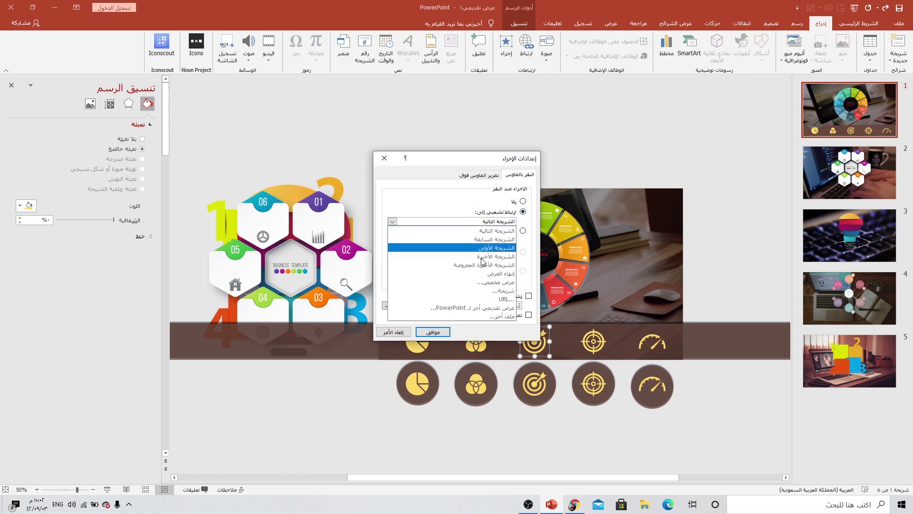
click(502, 290)
click(544, 221)
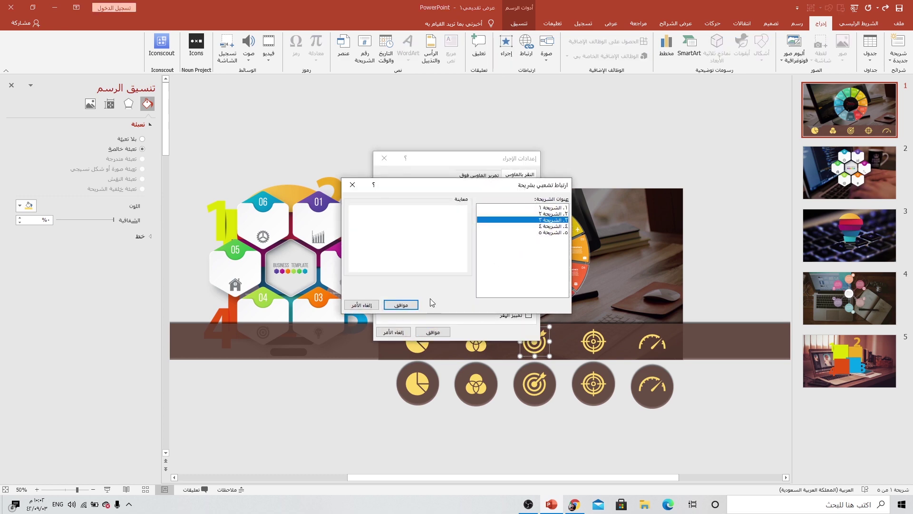
click(401, 305)
click(433, 331)
Hyperlink the crosshair icon to slide 4 with a click action
click(598, 341)
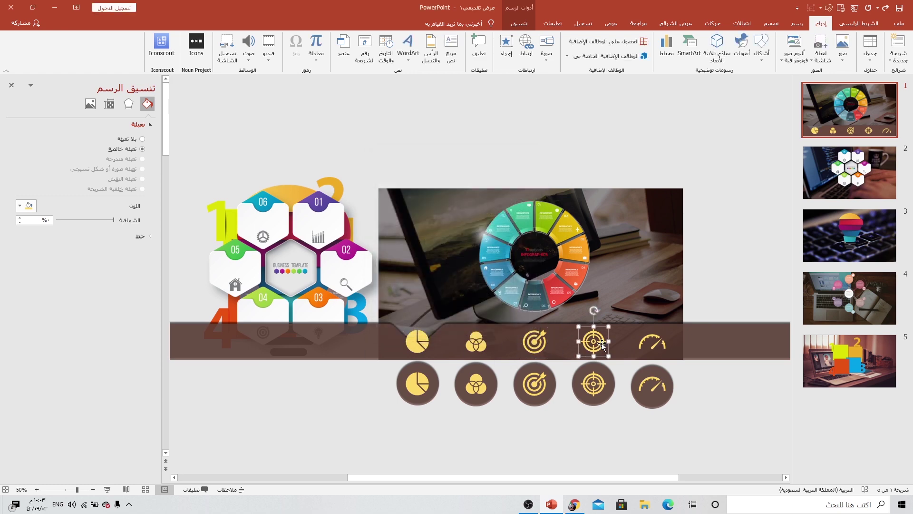
click(506, 45)
click(523, 211)
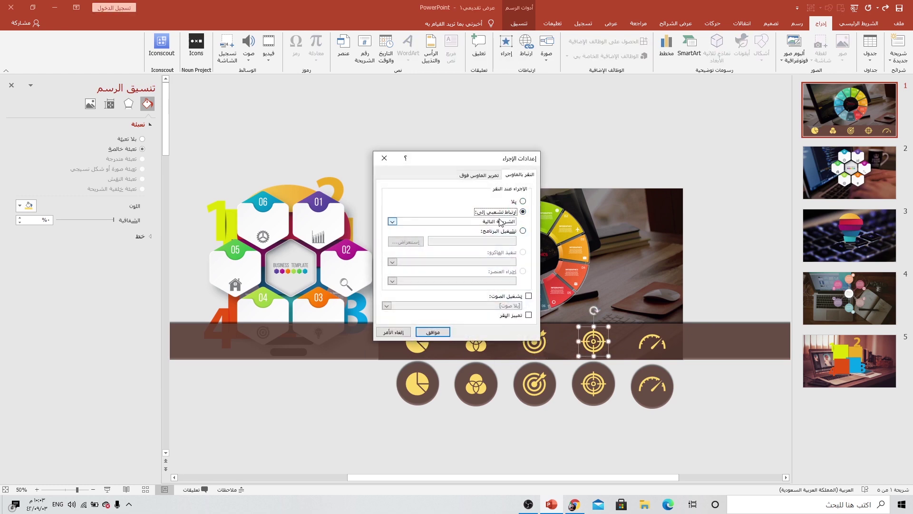
click(495, 221)
click(487, 300)
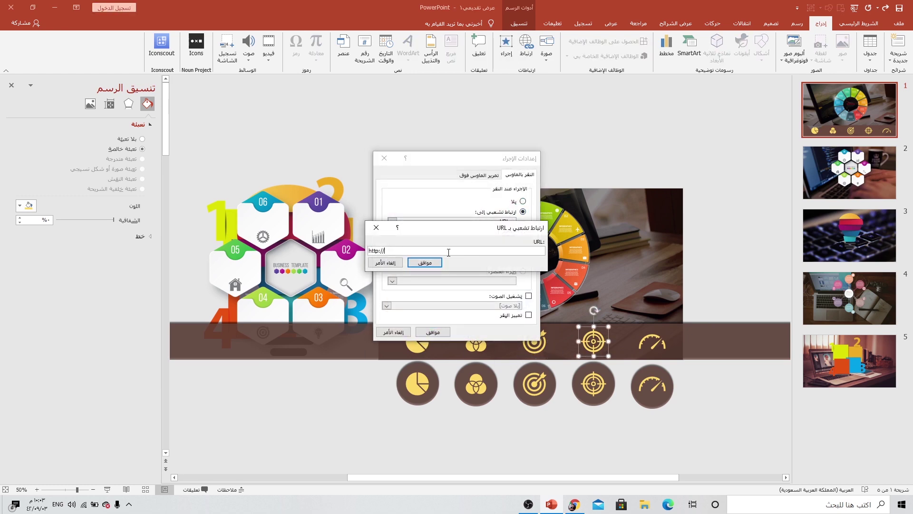
click(386, 262)
click(392, 221)
click(486, 290)
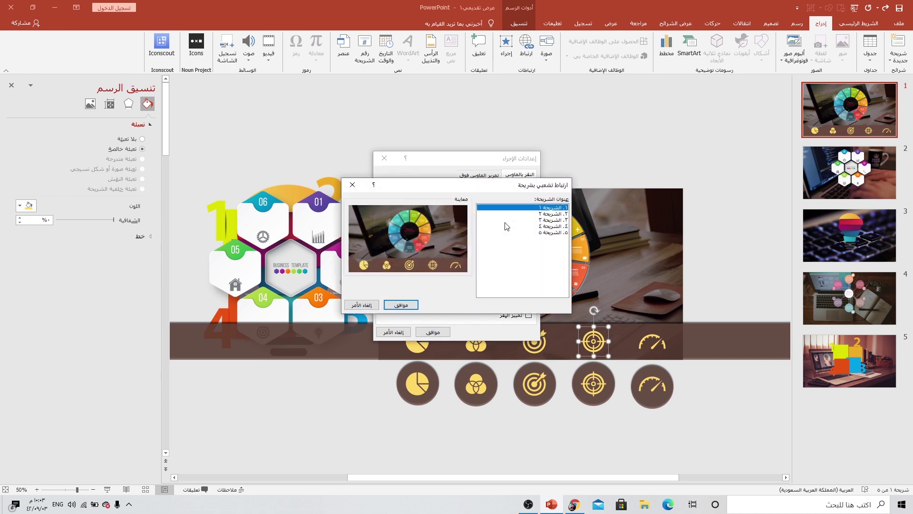
click(547, 226)
click(416, 301)
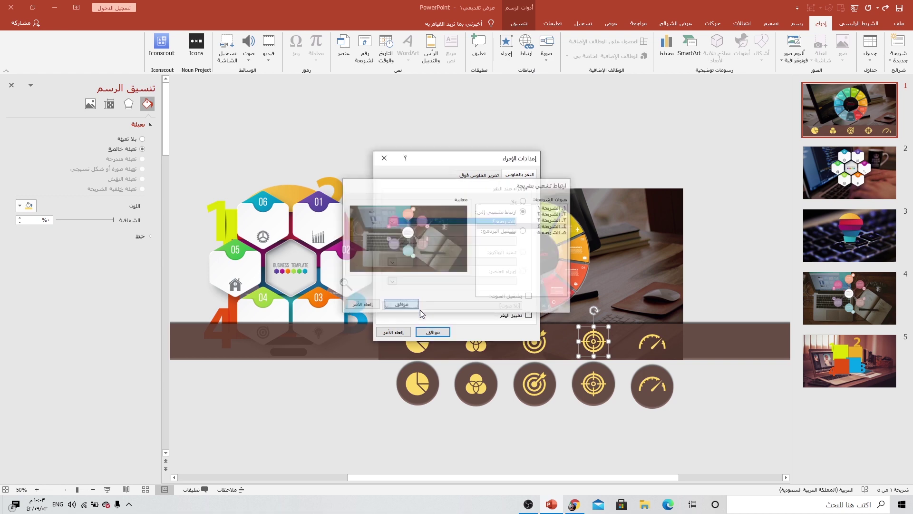
Hyperlink the speedometer icon to slide 5 with a click action
click(433, 332)
key(Tab)
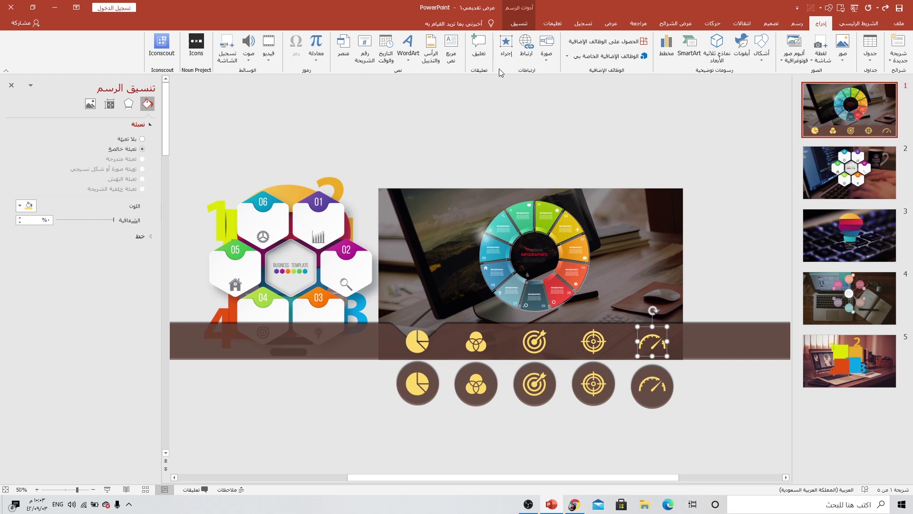
click(506, 48)
click(498, 212)
click(494, 221)
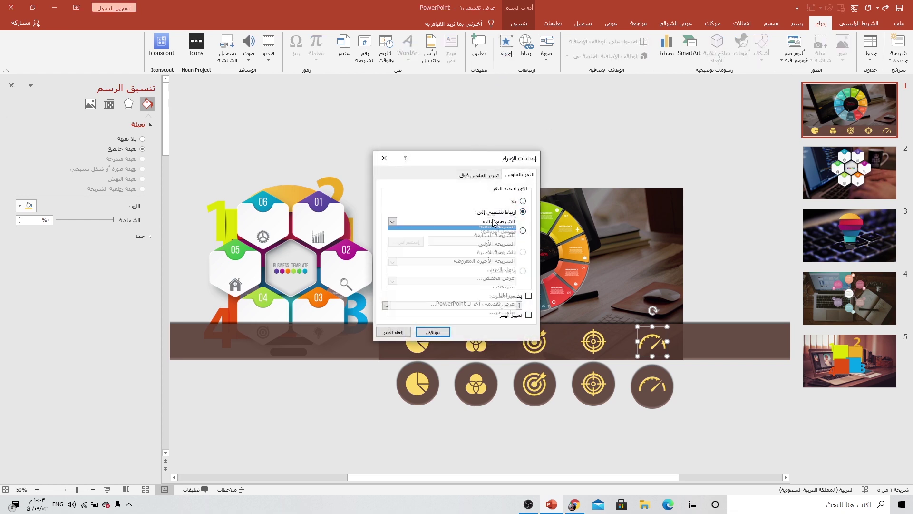
click(502, 286)
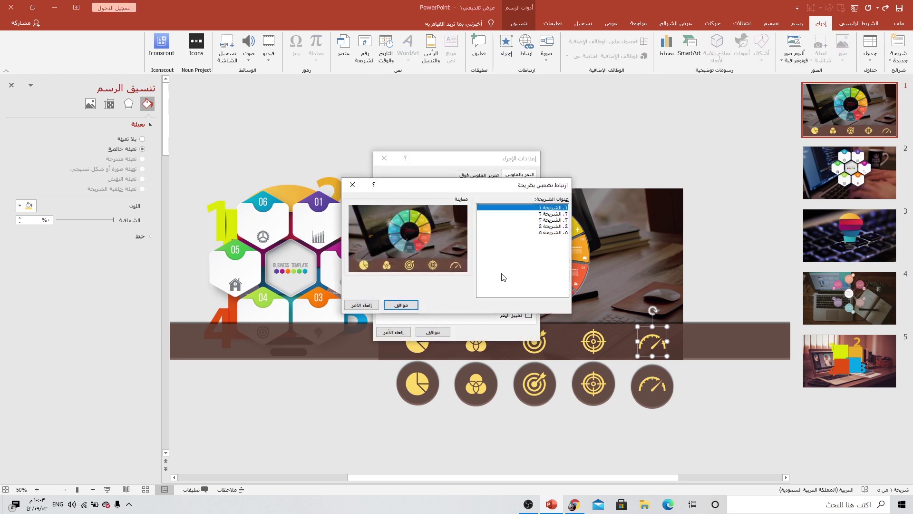
click(546, 232)
click(401, 305)
click(432, 332)
click(465, 435)
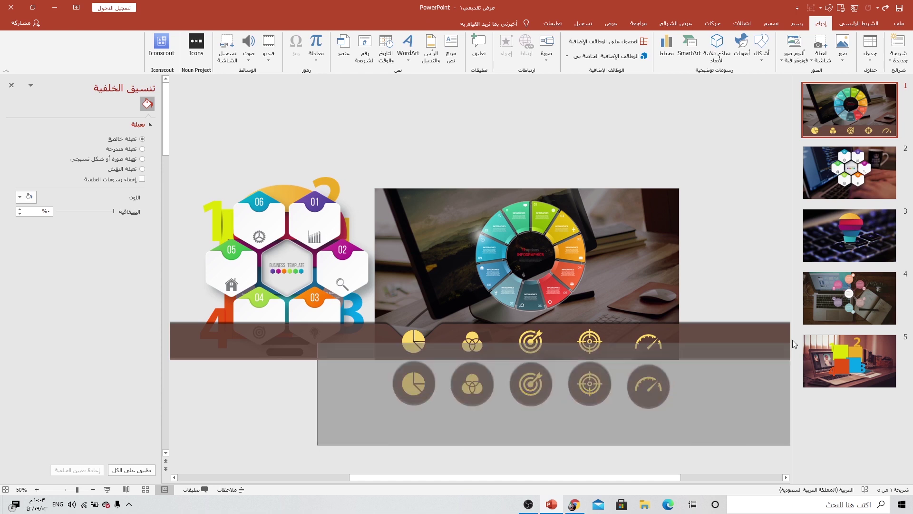
Select both icon rows on slide 1 and paste them onto slides 2 through 5
drag(324, 450, 695, 307)
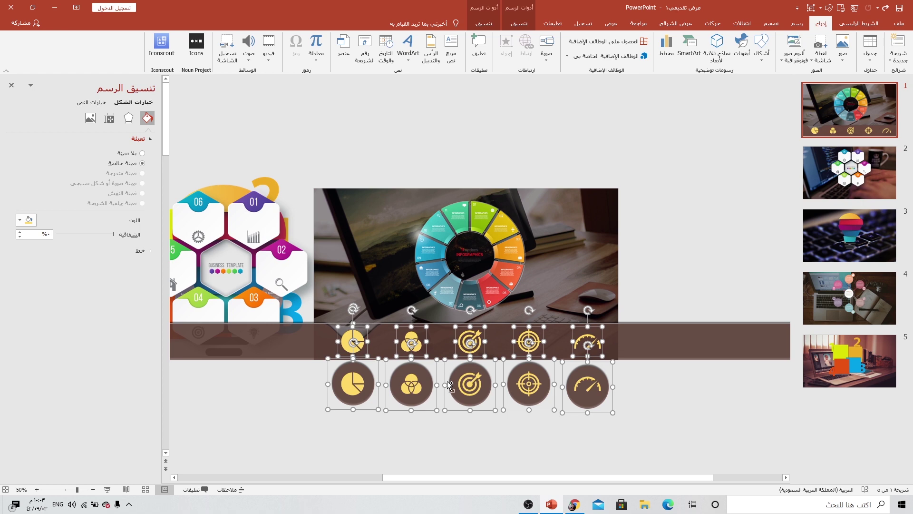
click(838, 170)
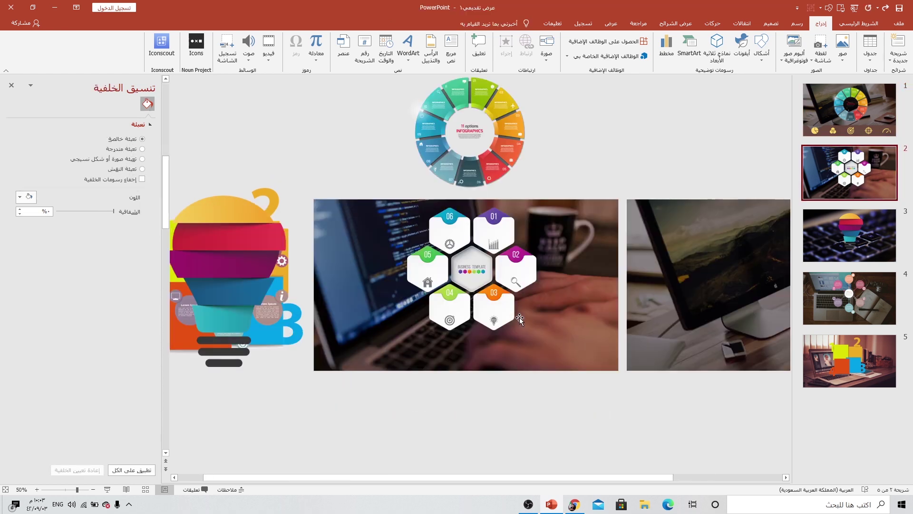
key(ctrl+v)
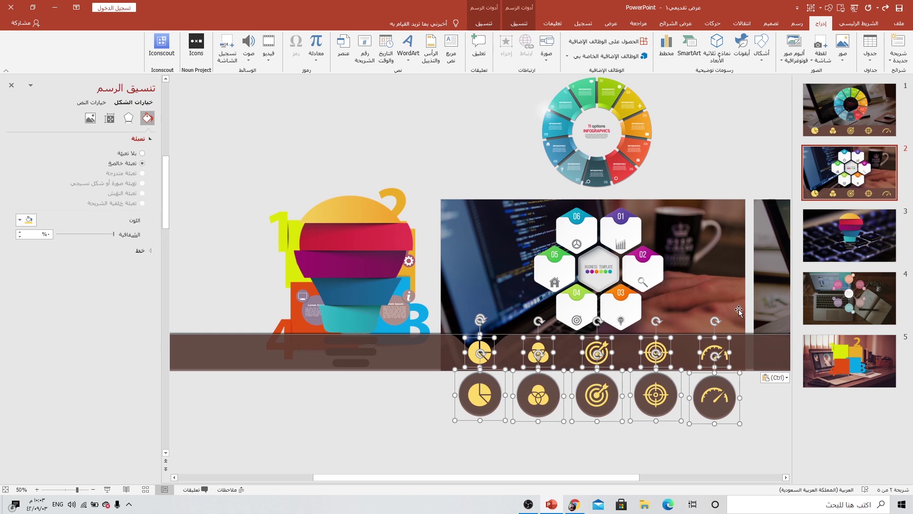
key(Page_Down)
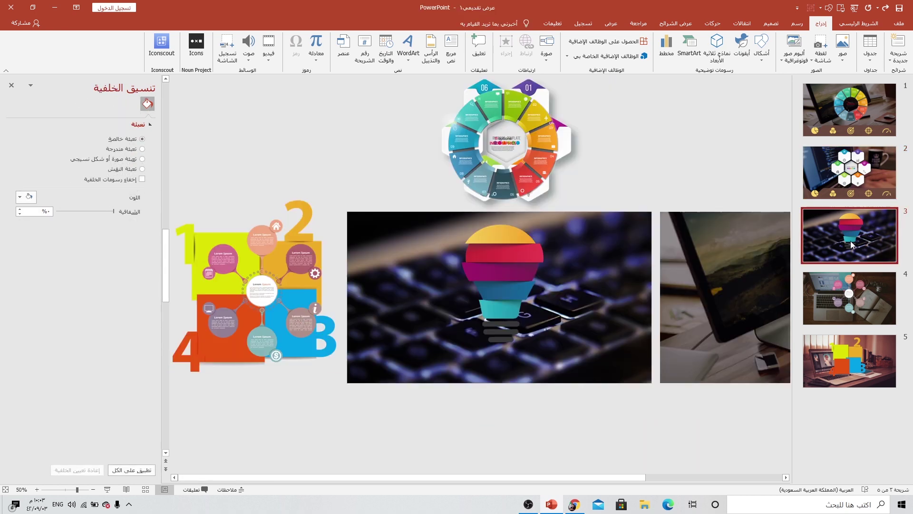
key(Page_Down)
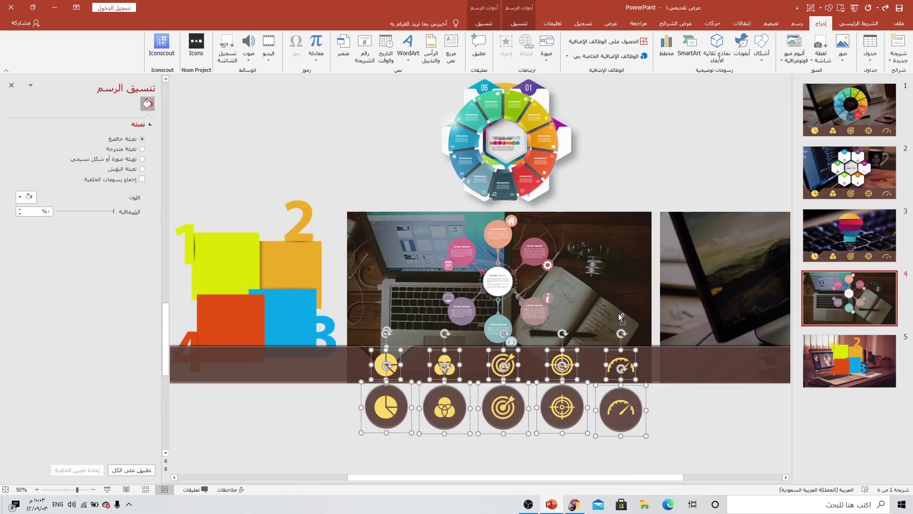
click(803, 364)
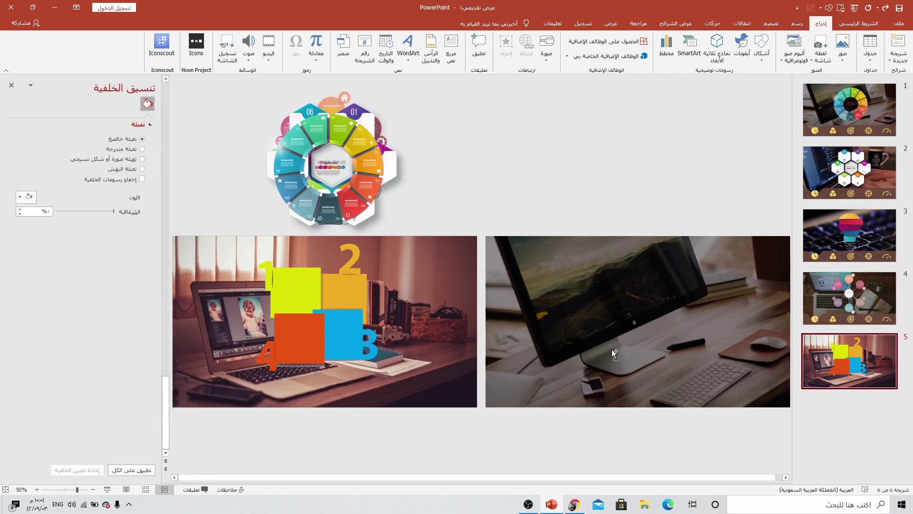
key(Home)
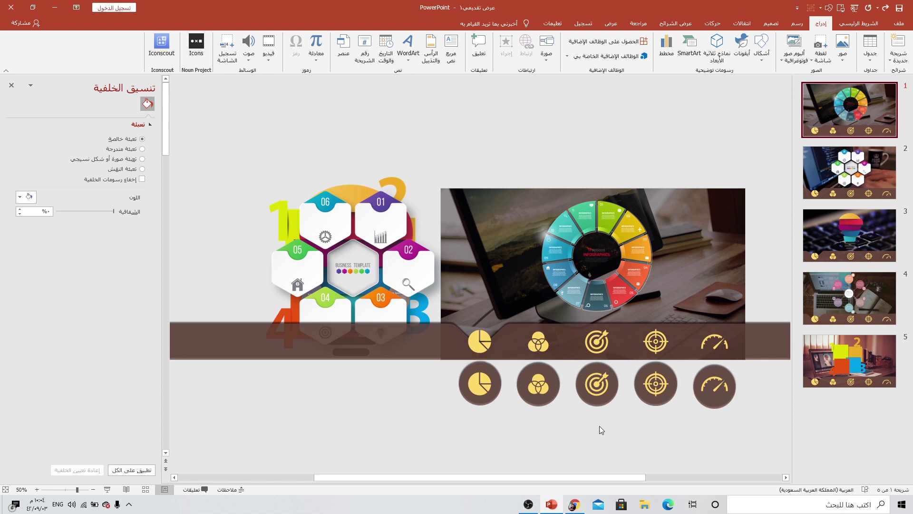
click(484, 334)
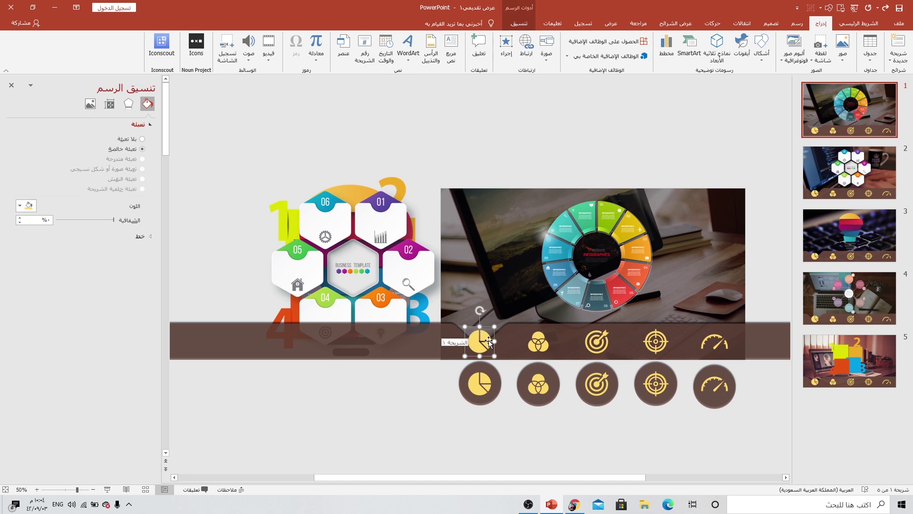
On slide 1, set the bar's pie icon to No Fill and raise the pie circle into the bar
click(518, 24)
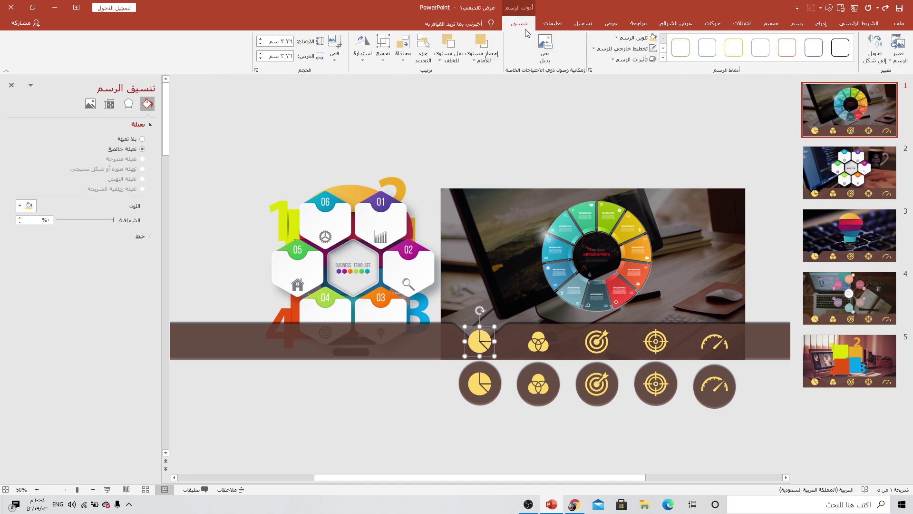
click(622, 38)
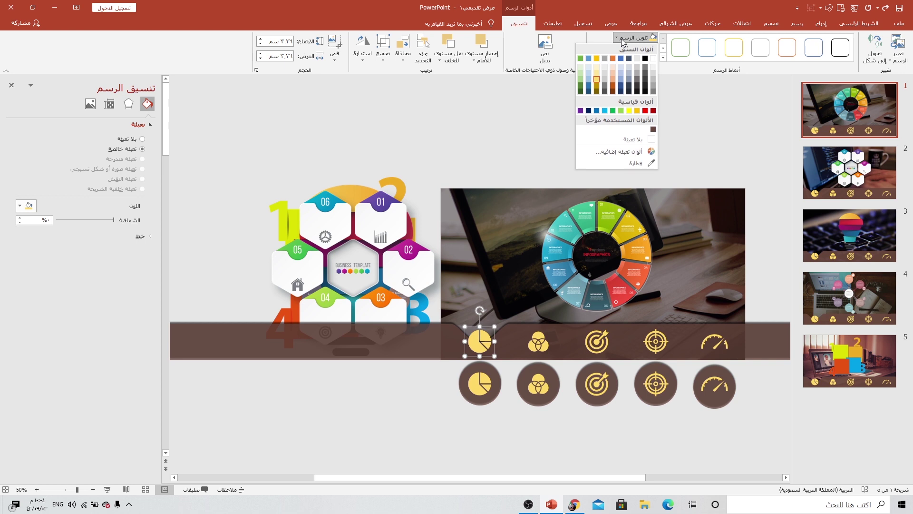
click(640, 139)
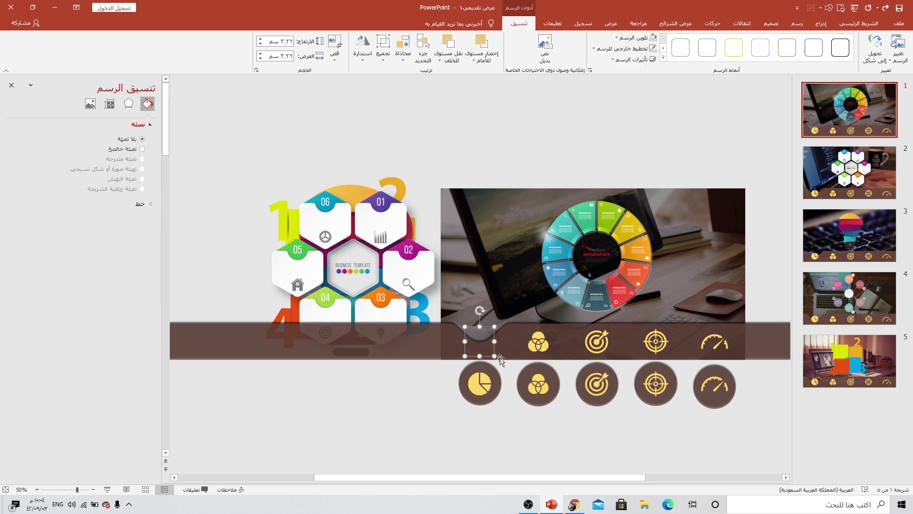
click(487, 387)
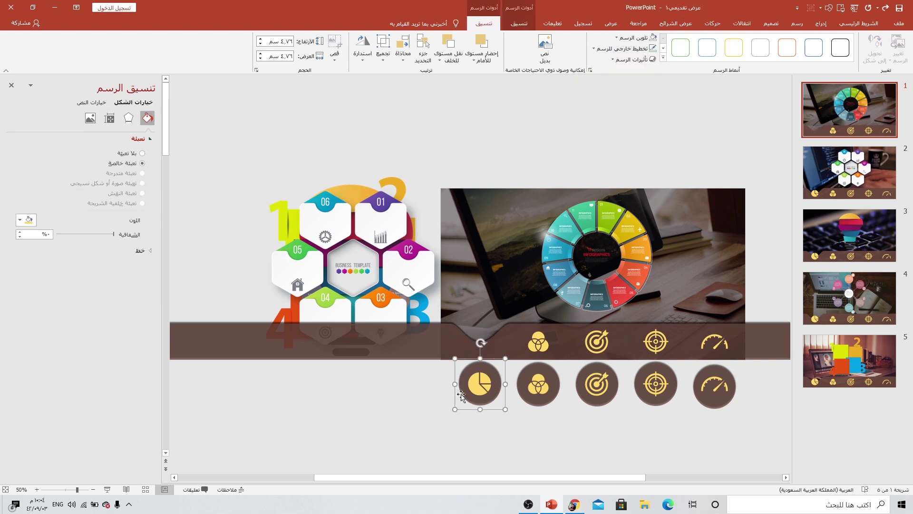
drag(479, 389, 477, 319)
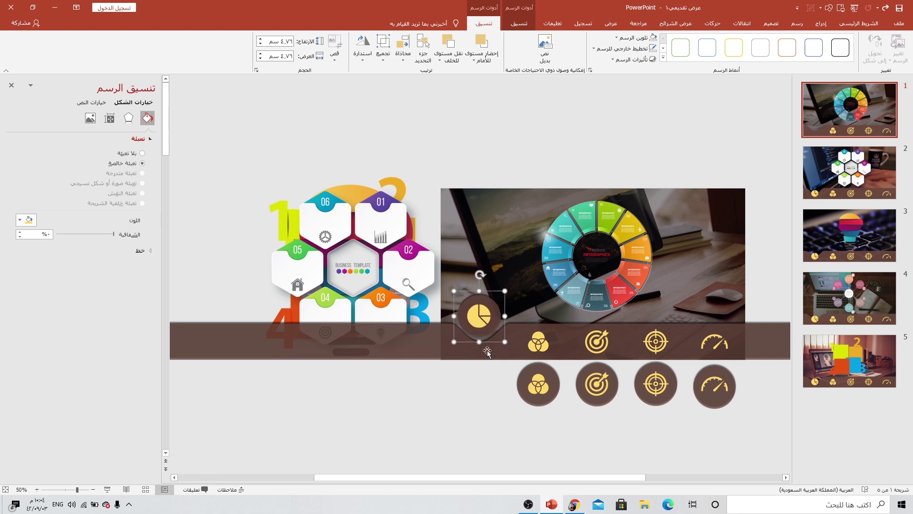
On slide 2, remove the Venn icon's fill, shift the band's dip, and raise the Venn circle
click(840, 180)
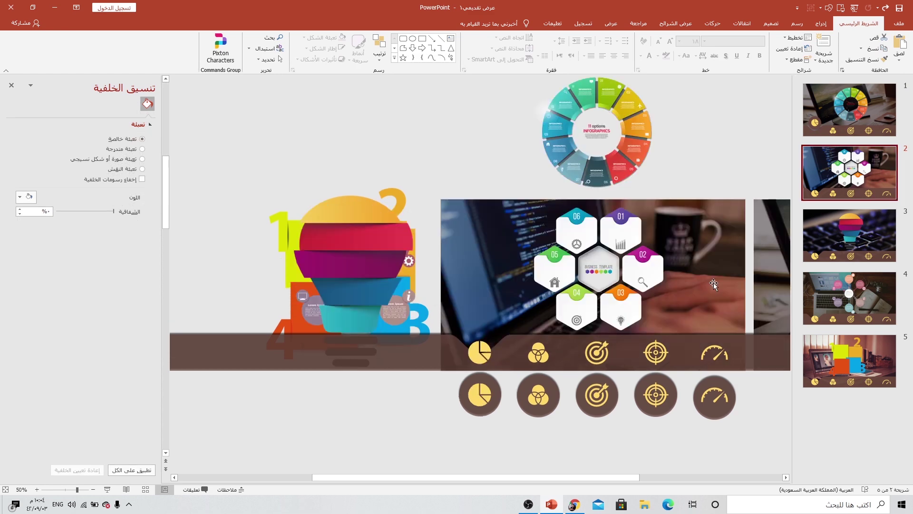
click(538, 354)
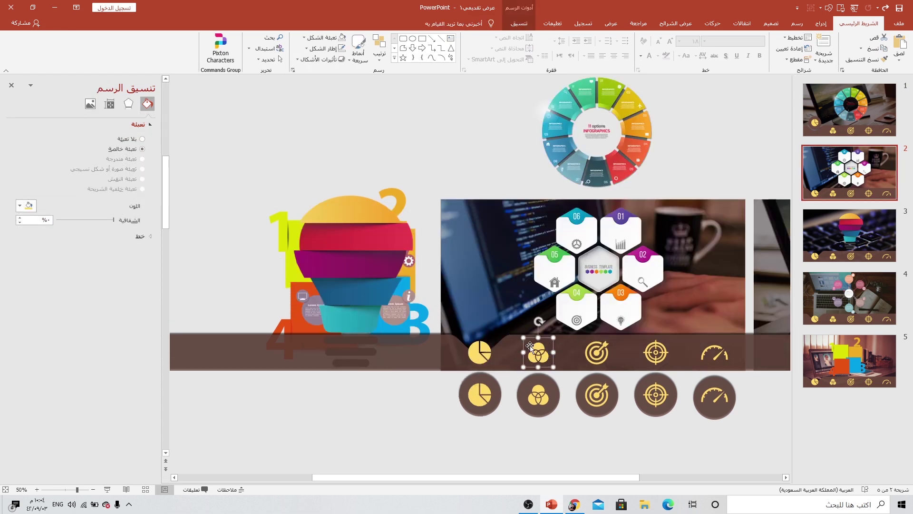
click(519, 23)
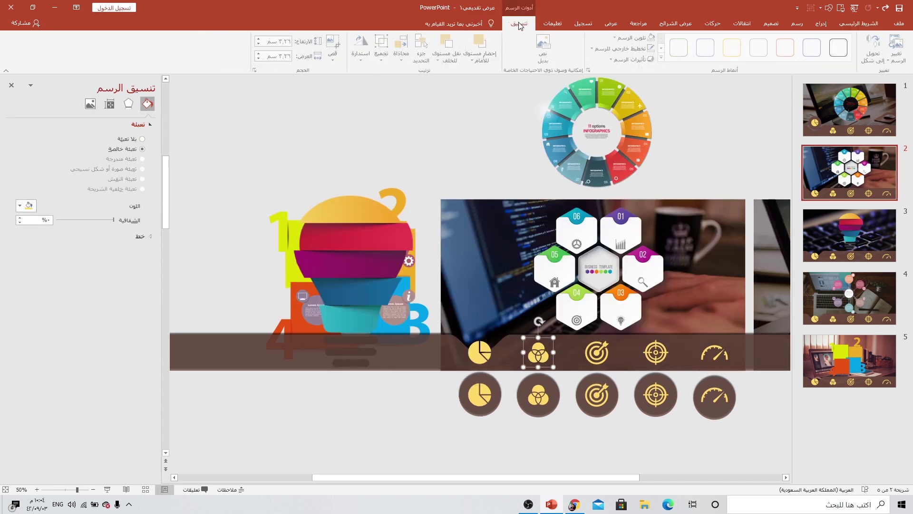
click(652, 37)
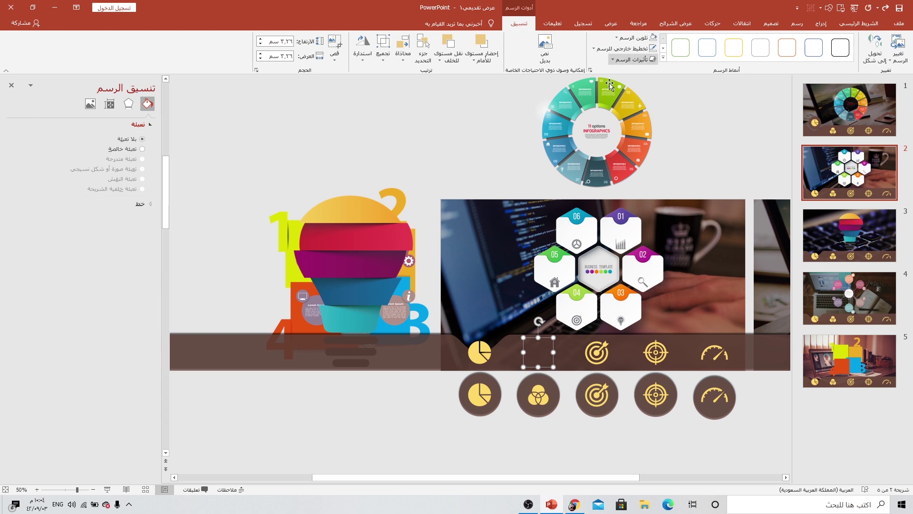
click(421, 352)
drag(394, 351, 447, 349)
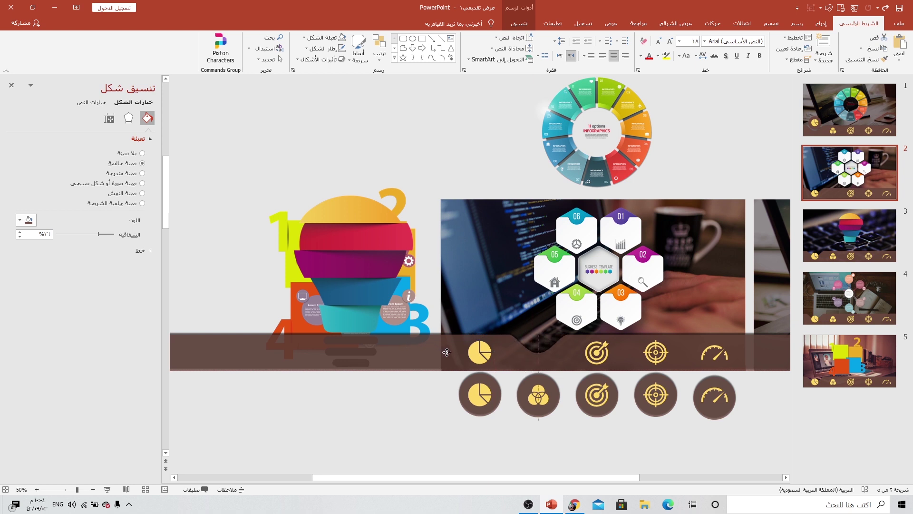
drag(540, 404, 541, 339)
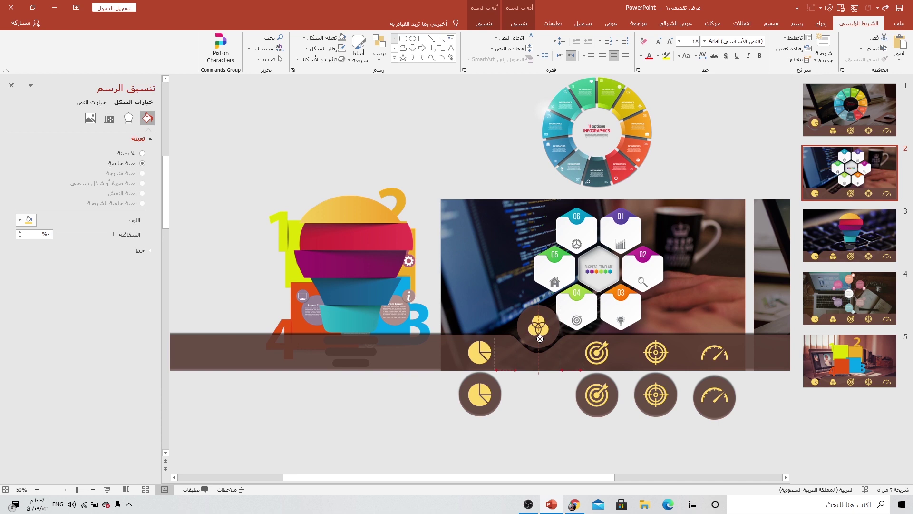
click(865, 231)
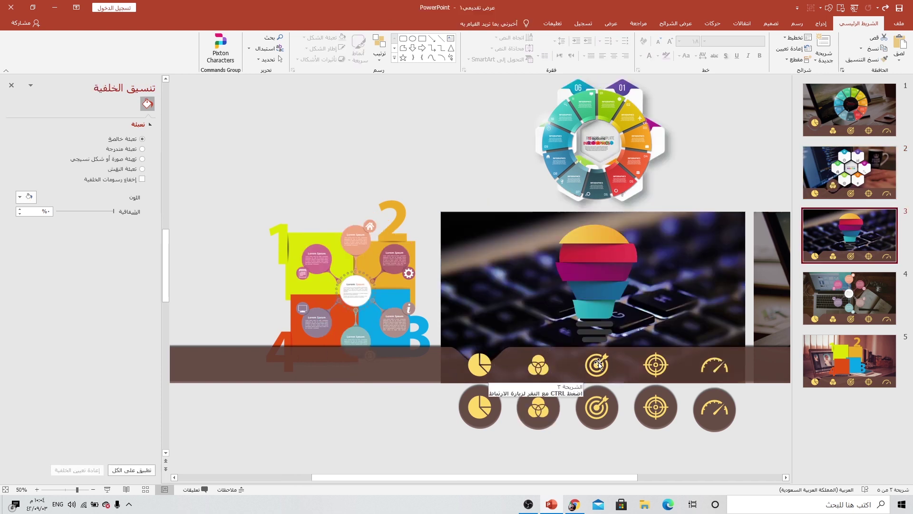
On slide 3, remove the target icon's fill, shift the band's dip, and raise the target circle
click(595, 370)
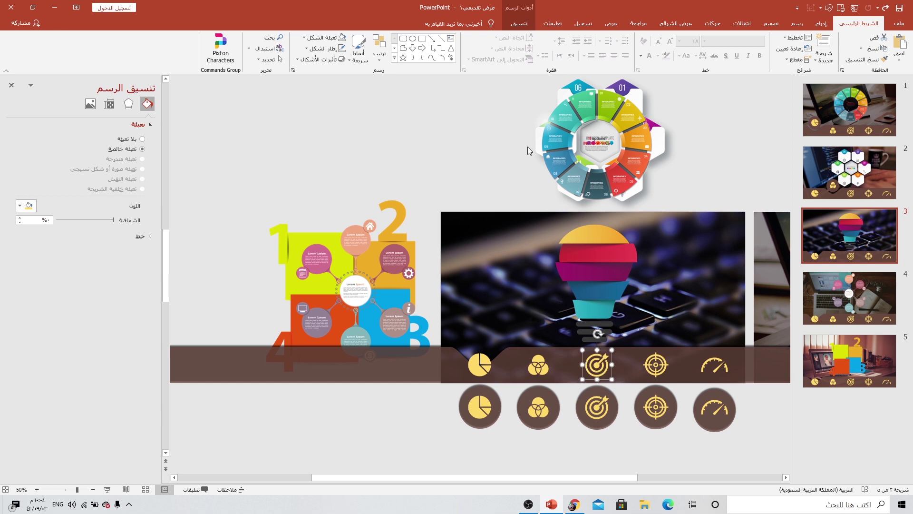
click(521, 25)
click(652, 38)
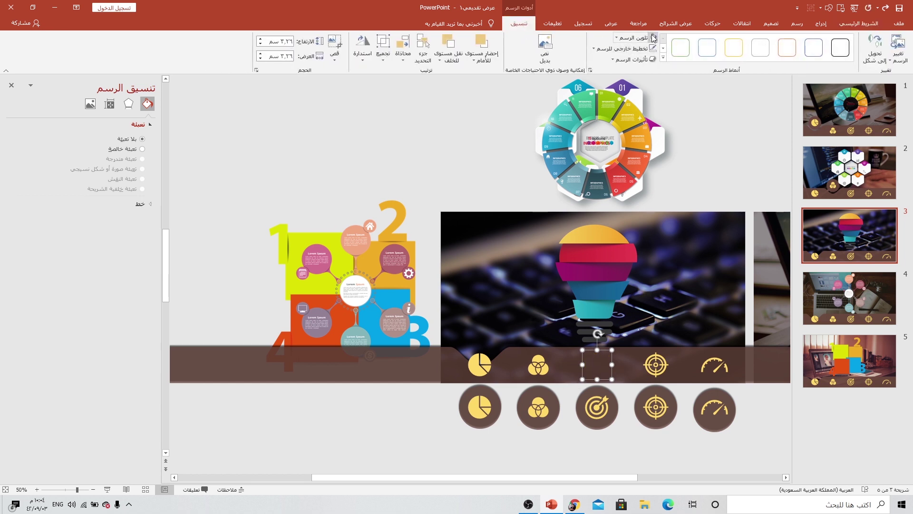
click(357, 360)
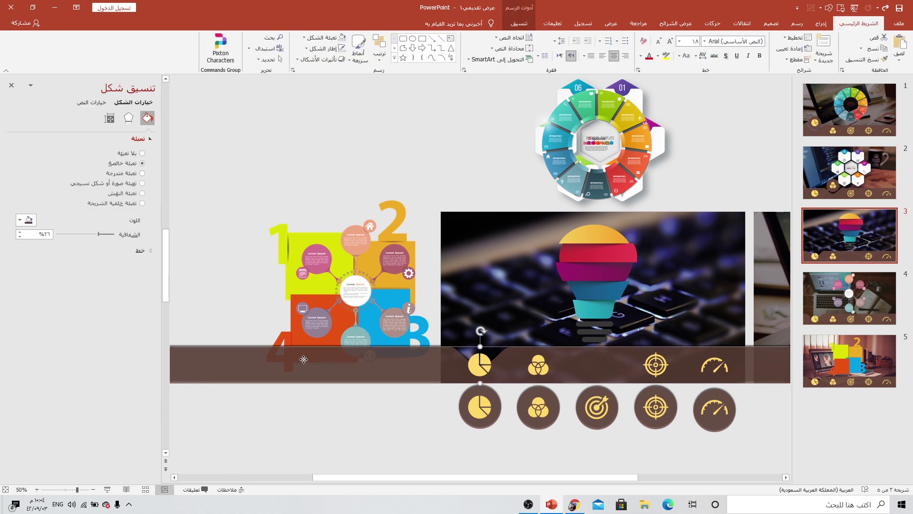
drag(386, 357, 424, 356)
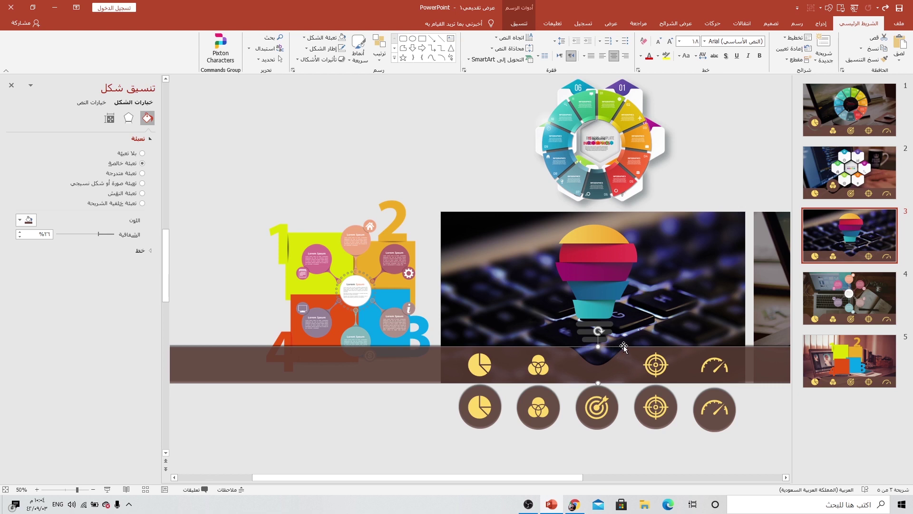
click(600, 407)
drag(602, 408, 602, 339)
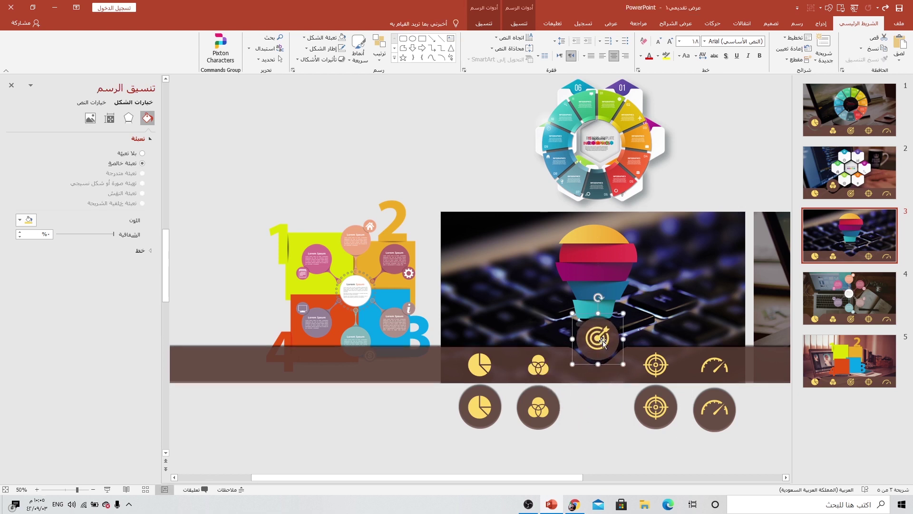
On slide 4, remove the crosshair icon's fill, shift the bar's dip, and raise the crosshair circle
click(866, 285)
click(650, 366)
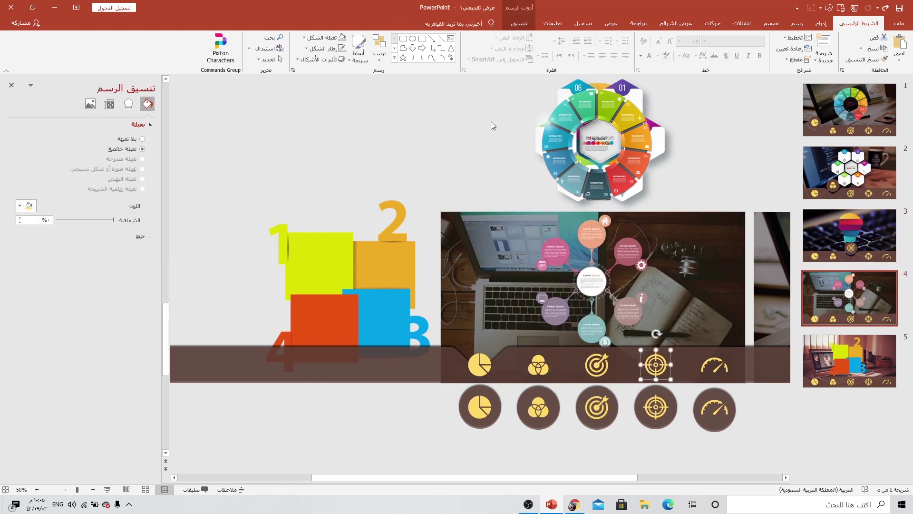
click(519, 24)
click(636, 38)
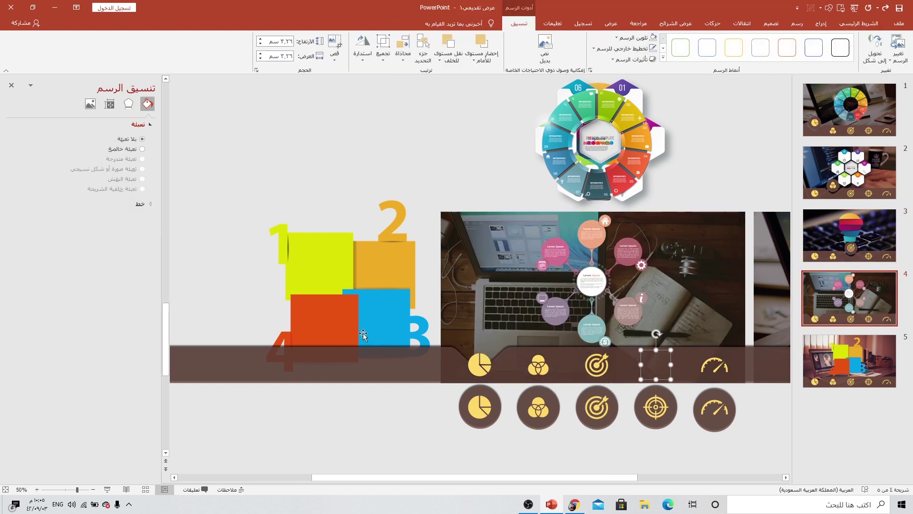
click(340, 358)
drag(336, 360, 511, 361)
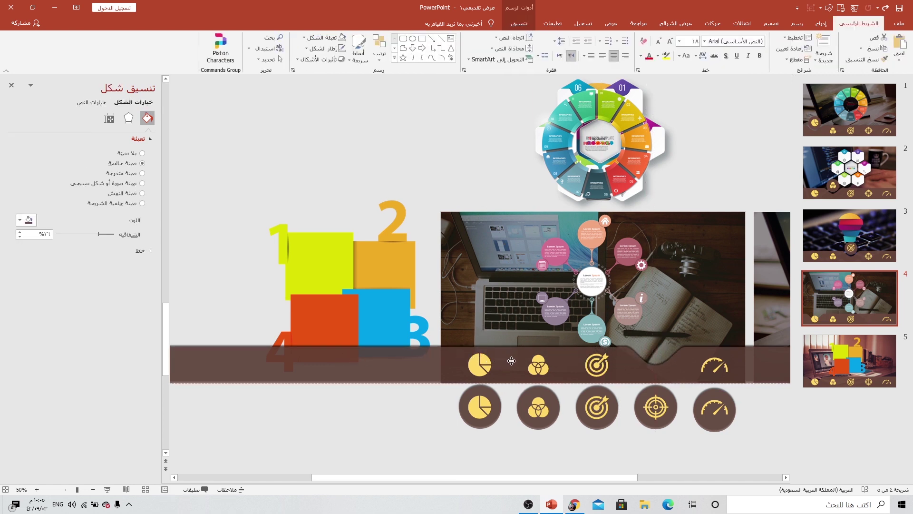
drag(655, 407, 656, 341)
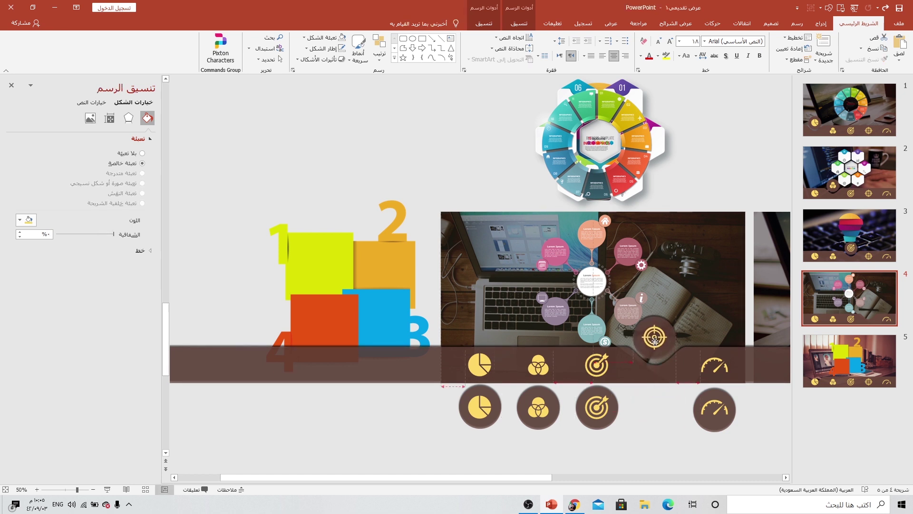
drag(656, 340, 656, 341)
On slide 5, set the gauge icon to No Fill and raise the gauge circle onto the bar
click(845, 377)
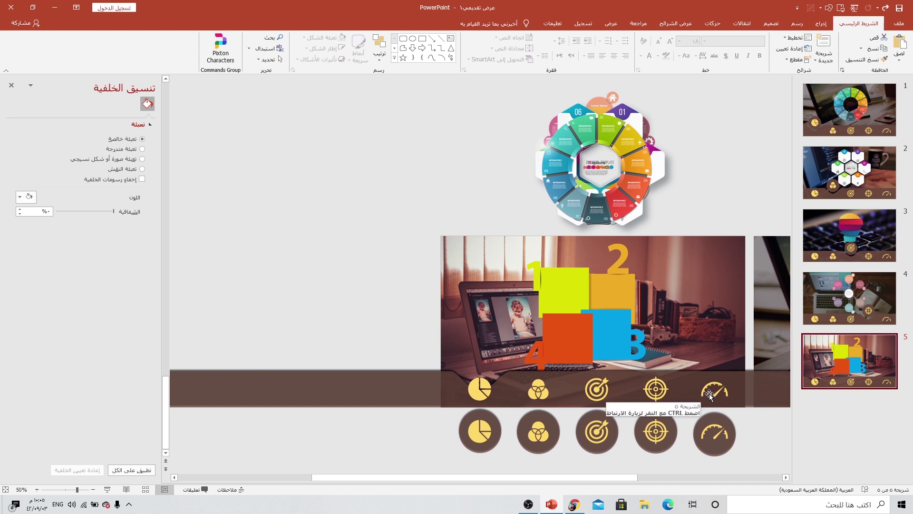
click(709, 395)
click(519, 23)
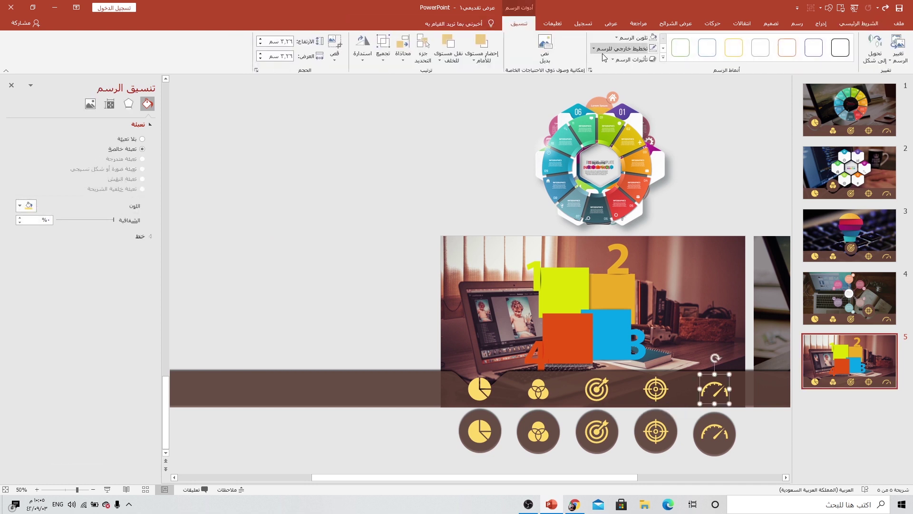
click(645, 38)
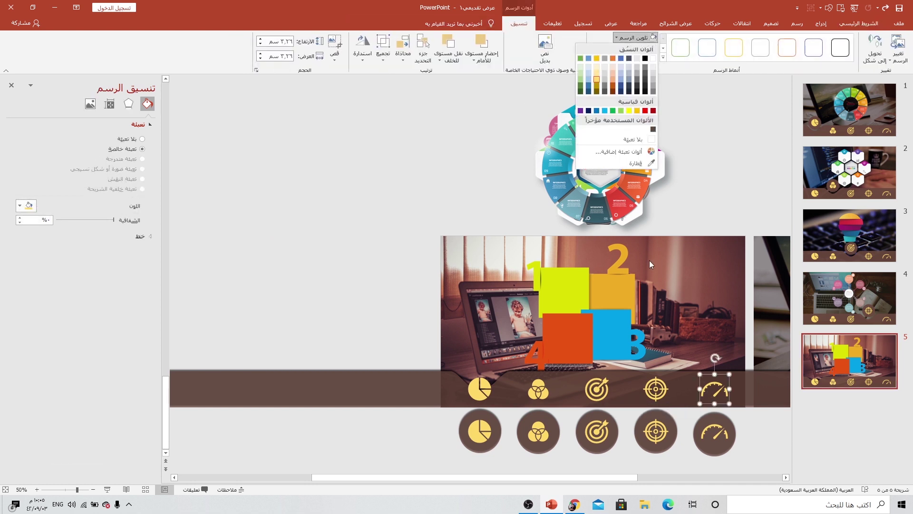
click(632, 140)
click(364, 394)
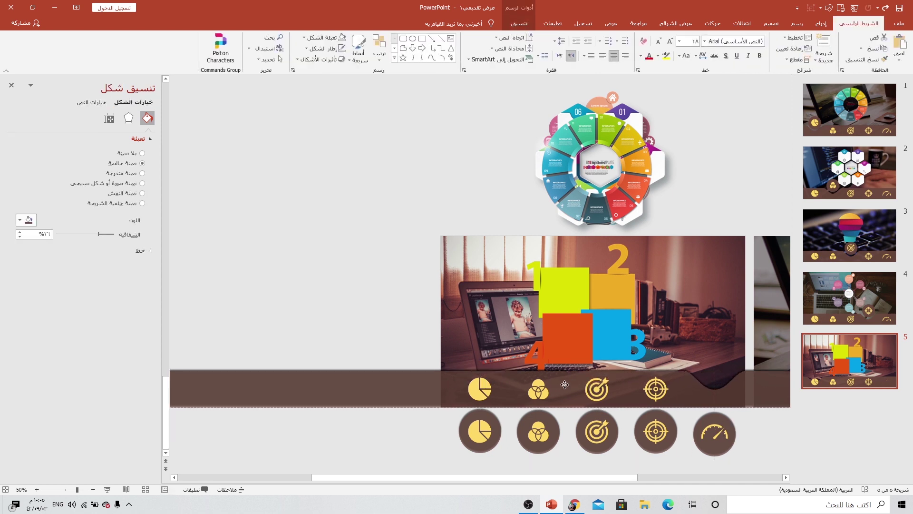
click(723, 432)
drag(723, 432, 718, 365)
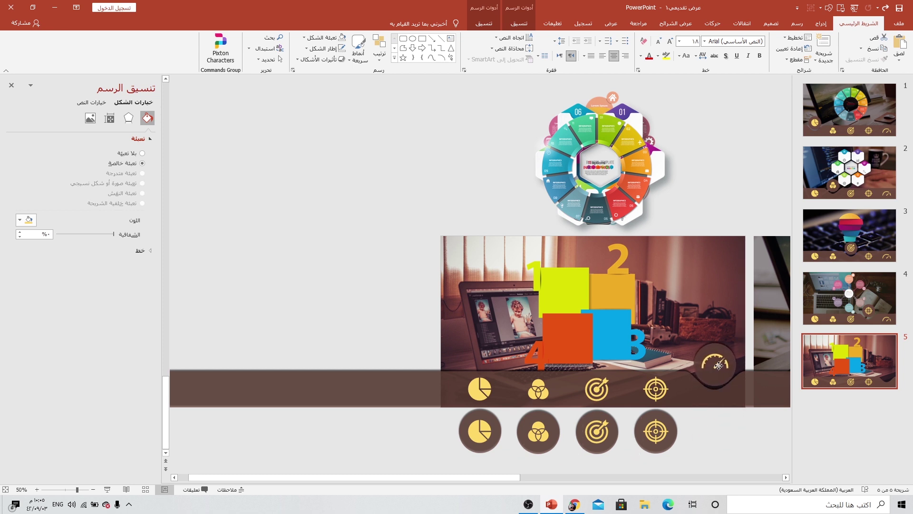
click(719, 433)
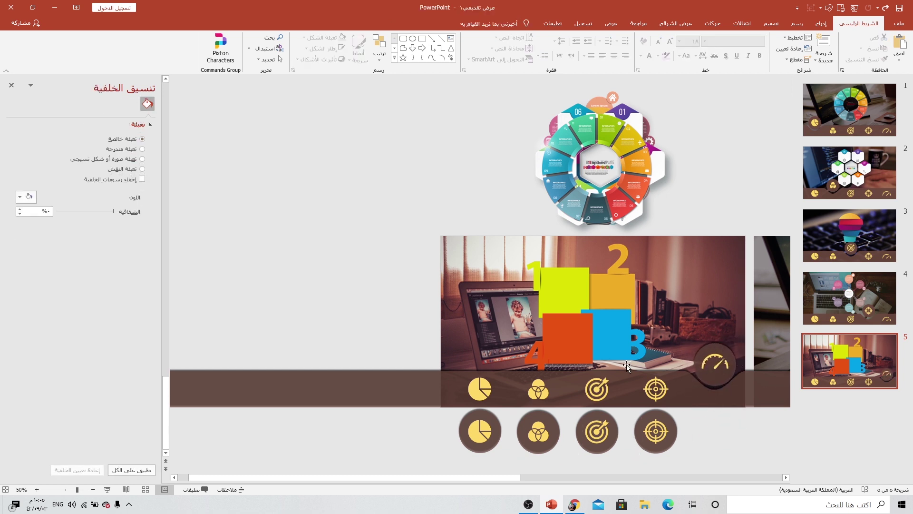
click(829, 108)
Apply the Morph transition to all five slides and play the slideshow from slide 1
click(742, 23)
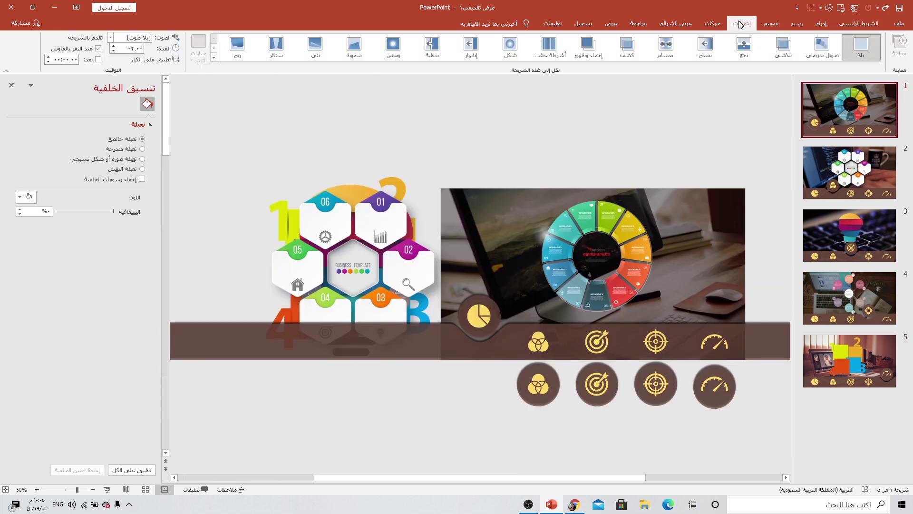
click(823, 56)
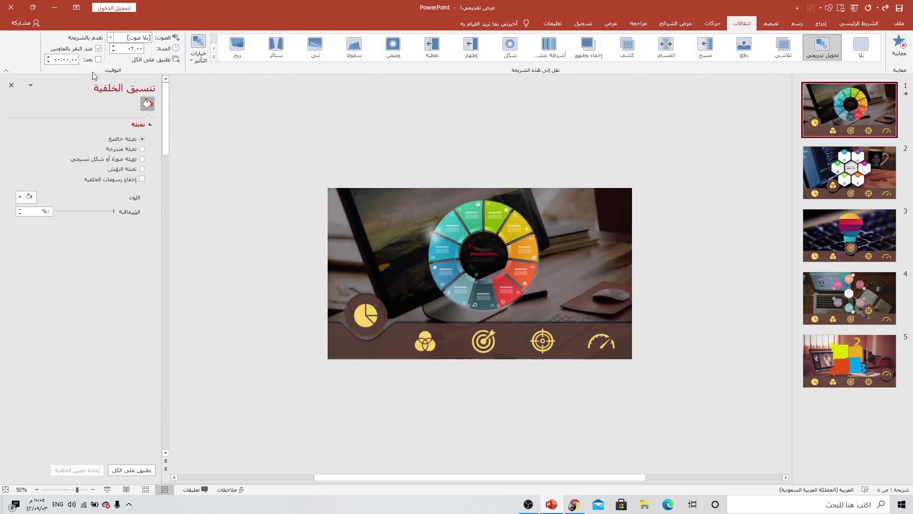
click(159, 64)
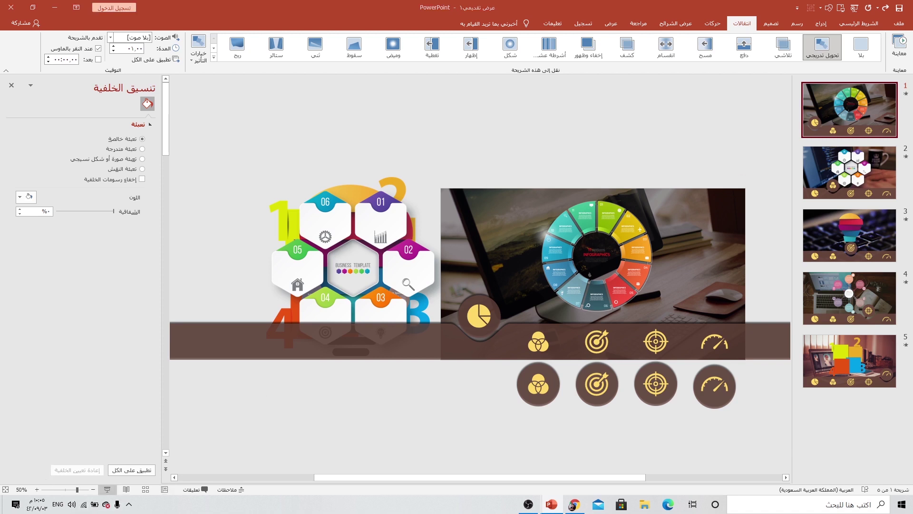
click(108, 489)
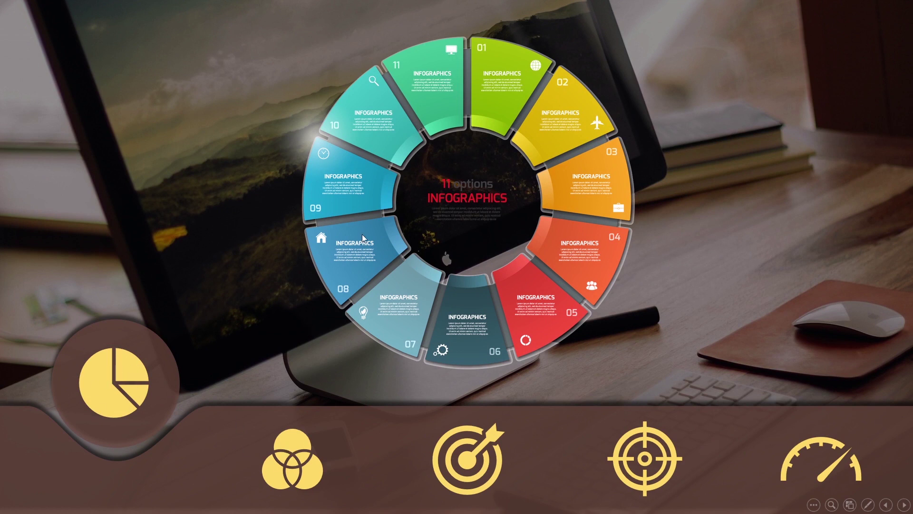
Advance through the hexagon, lightbulb, mind-map and numbered-blocks slides, then loop back to the wheel slide
click(291, 451)
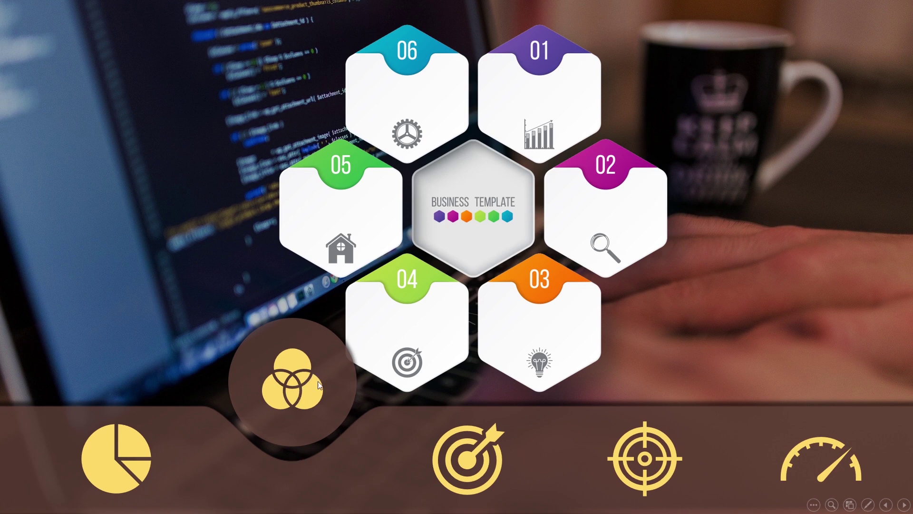
click(479, 464)
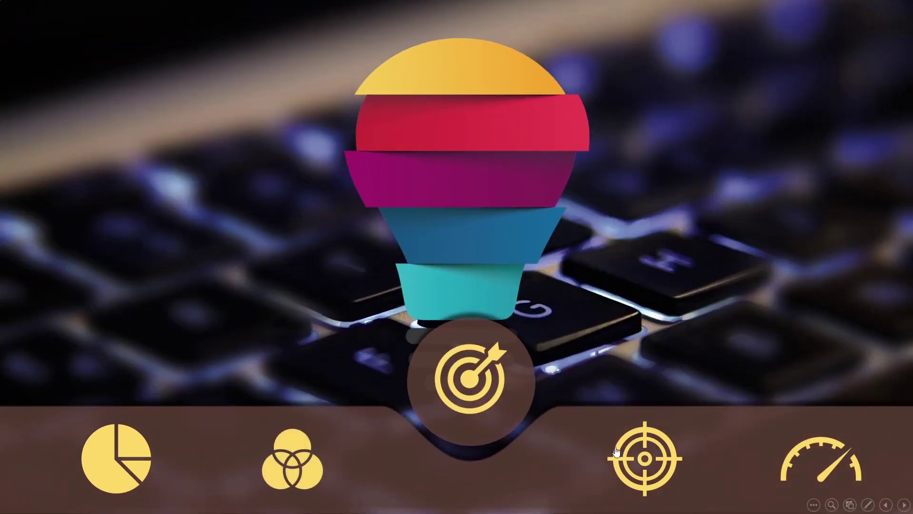
click(626, 452)
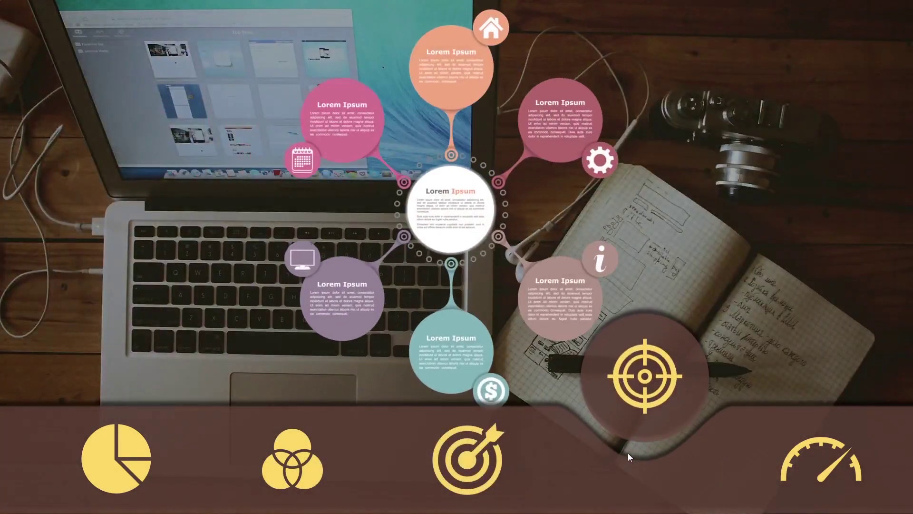
click(829, 450)
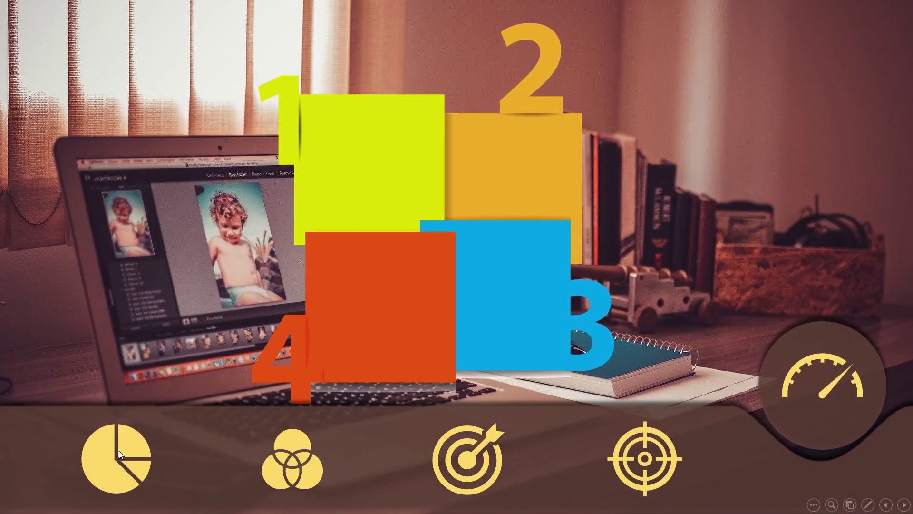
click(126, 447)
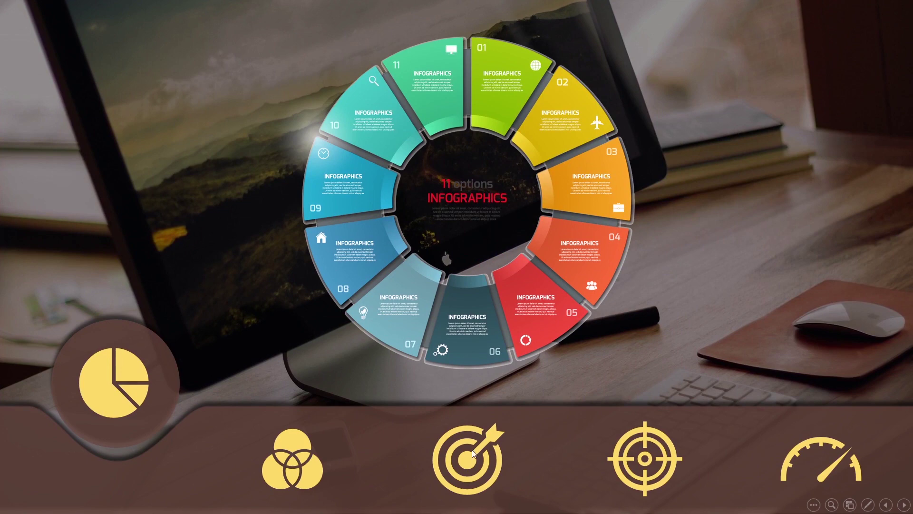
Jump between slides out of order via the bar icons, ending on the numbered 1–4 blocks slide
click(471, 459)
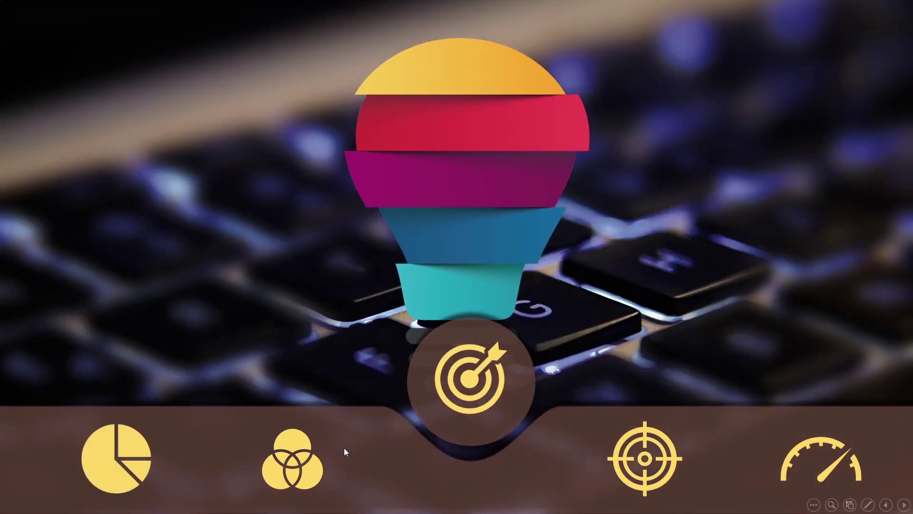
click(145, 456)
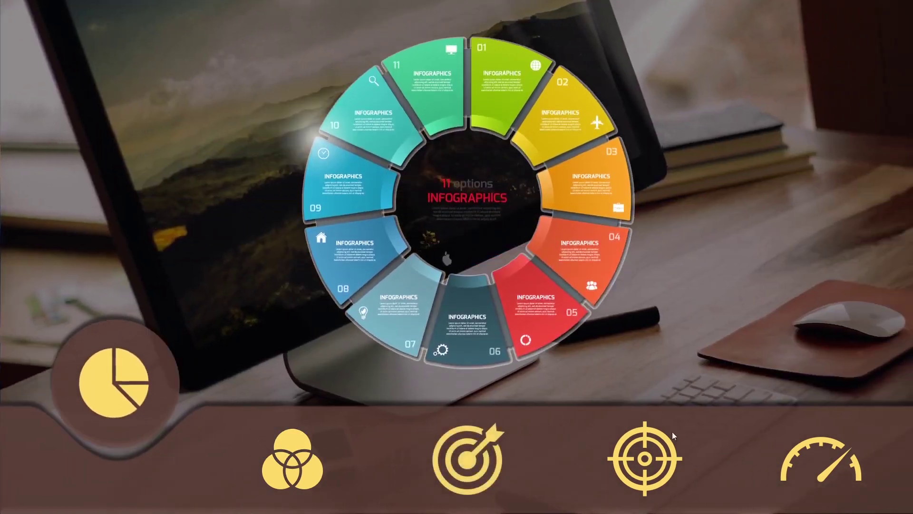
click(484, 360)
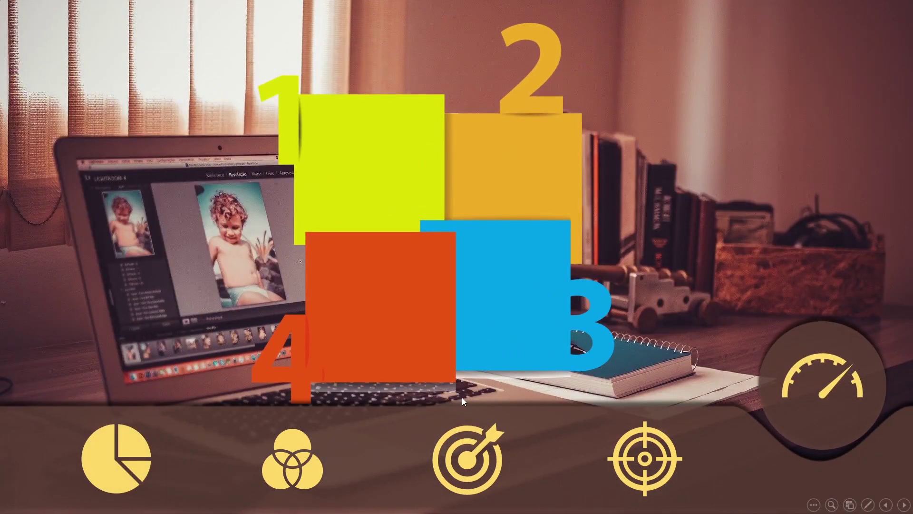
click(472, 437)
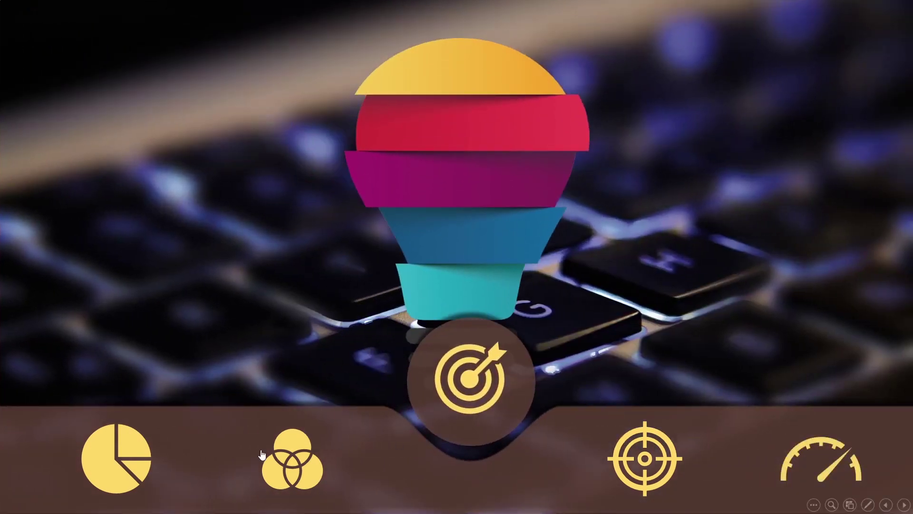
click(307, 455)
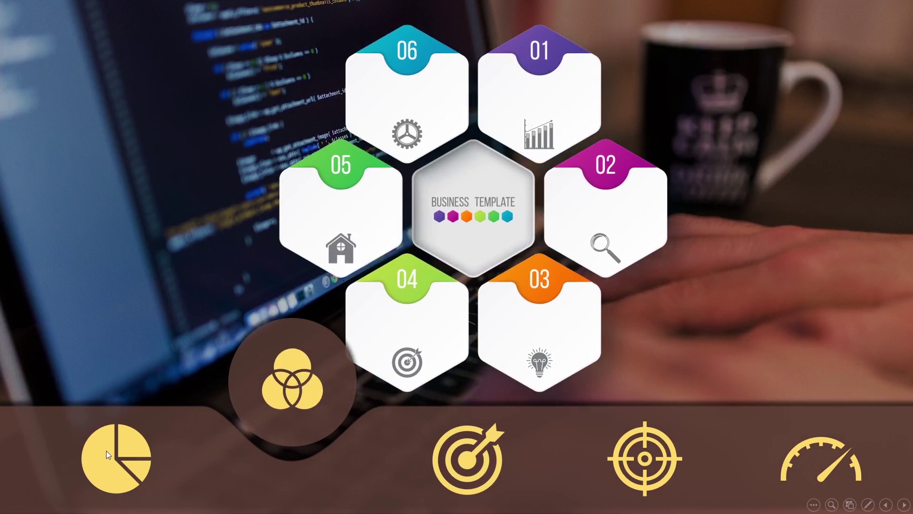
click(109, 456)
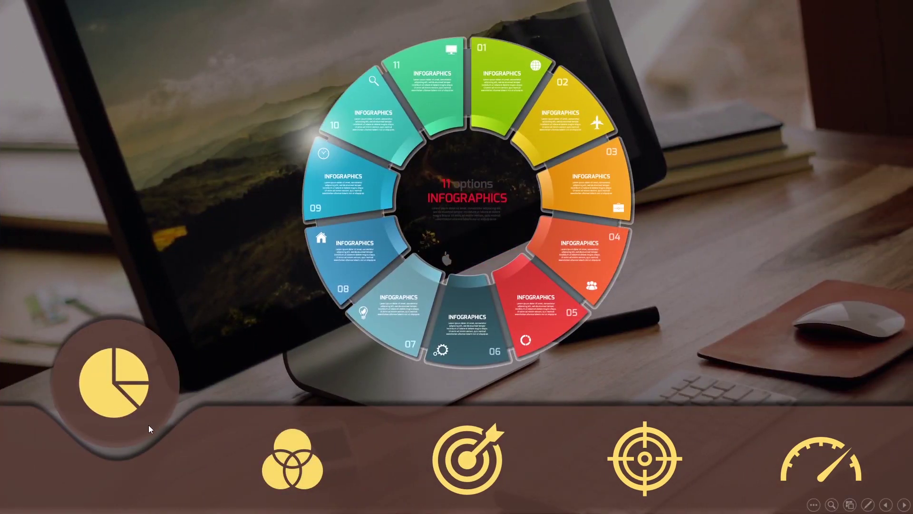
click(447, 438)
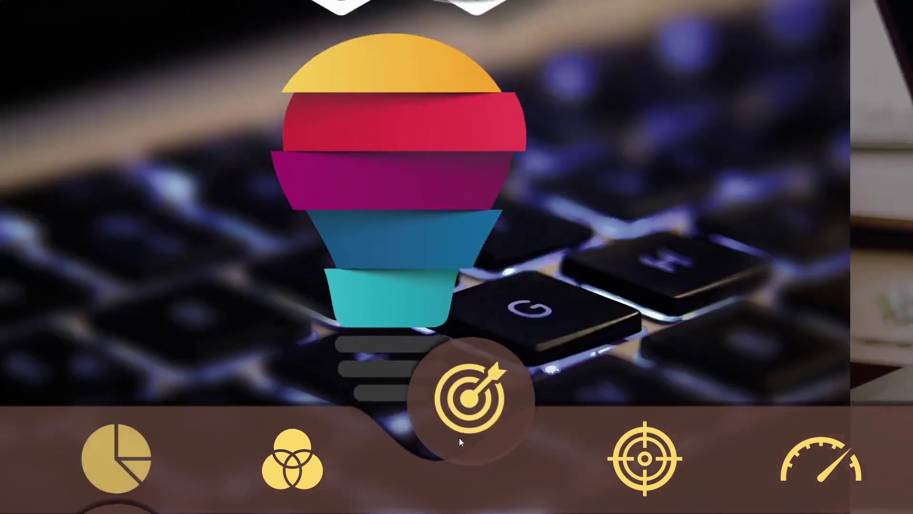
click(628, 445)
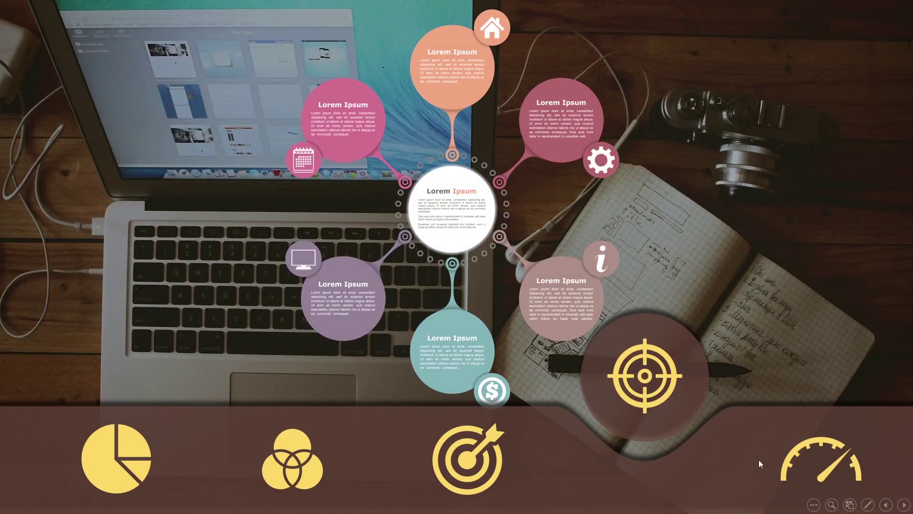
click(825, 461)
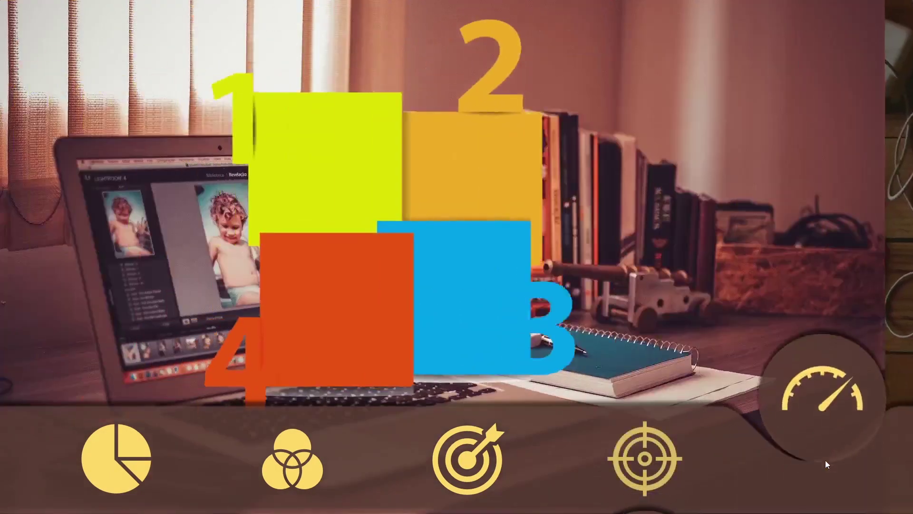